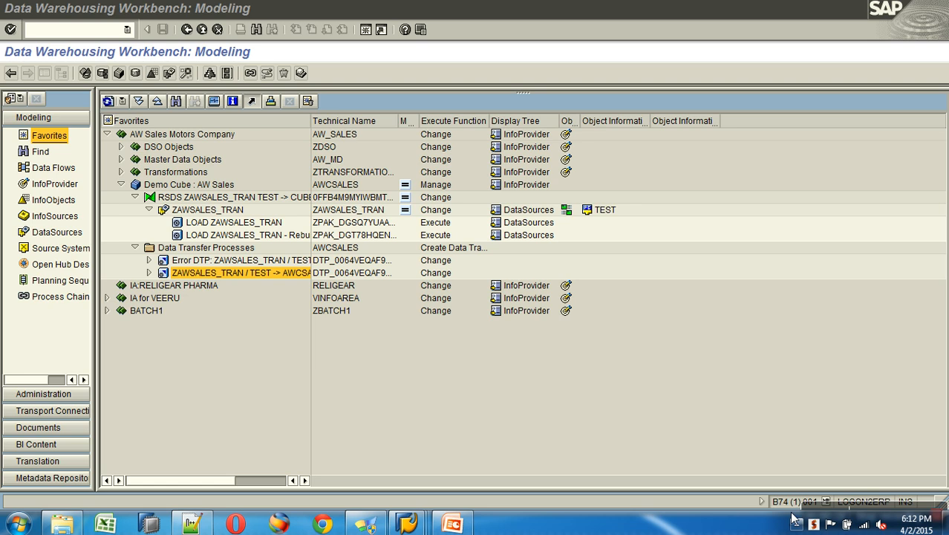
# Widen the Favorites column and collapse the RSDS transformation and Data Transfer Processes nodes under Demo Cube : AW Sales
pyautogui.moveTo(313, 121); pyautogui.dragTo(389, 121)
pyautogui.click(135, 198)
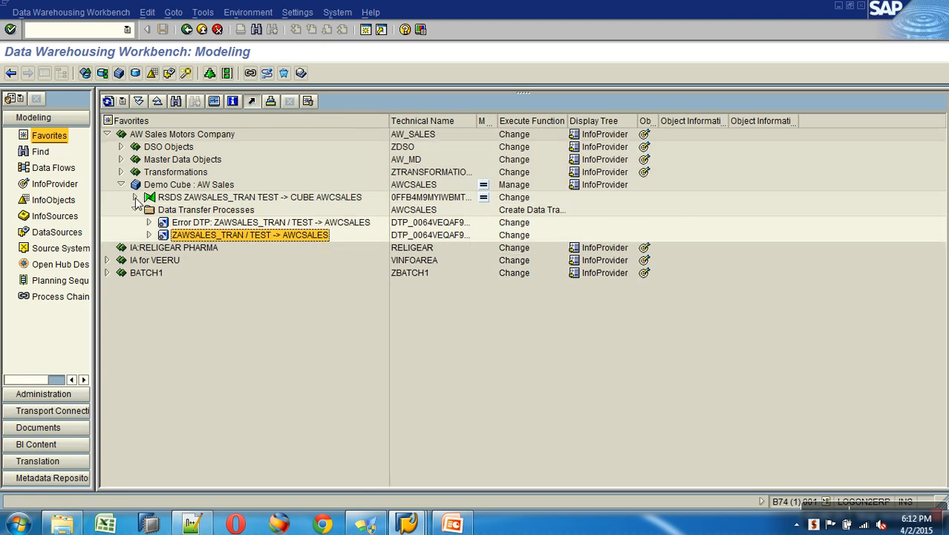
pyautogui.click(136, 210)
# Expand the DSO Objects folder and select the Demo Sales object ZO_SALES
pyautogui.click(199, 185)
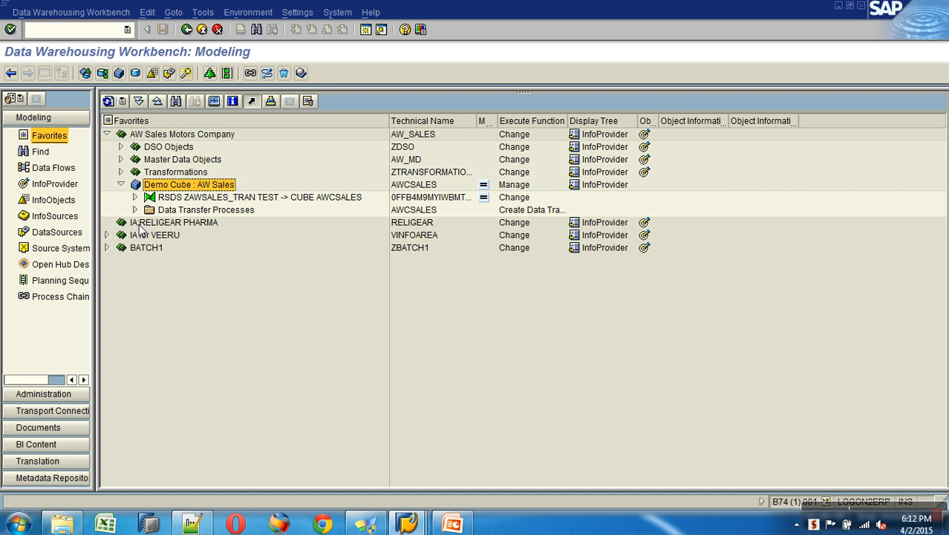
pyautogui.click(120, 147)
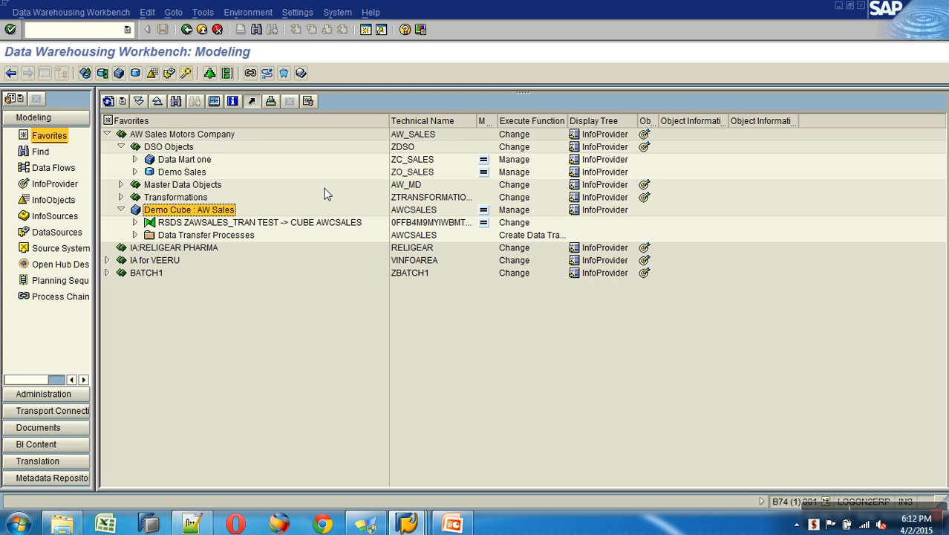
pyautogui.click(408, 173)
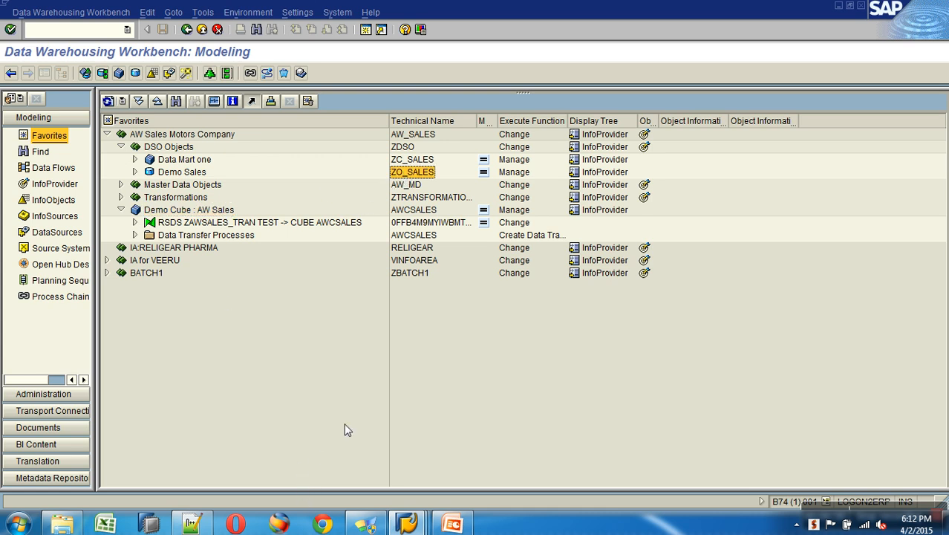
# Switch to Notepad++ and complete the heading line as "-- BEx [Business Explorer]"
pyautogui.click(191, 524)
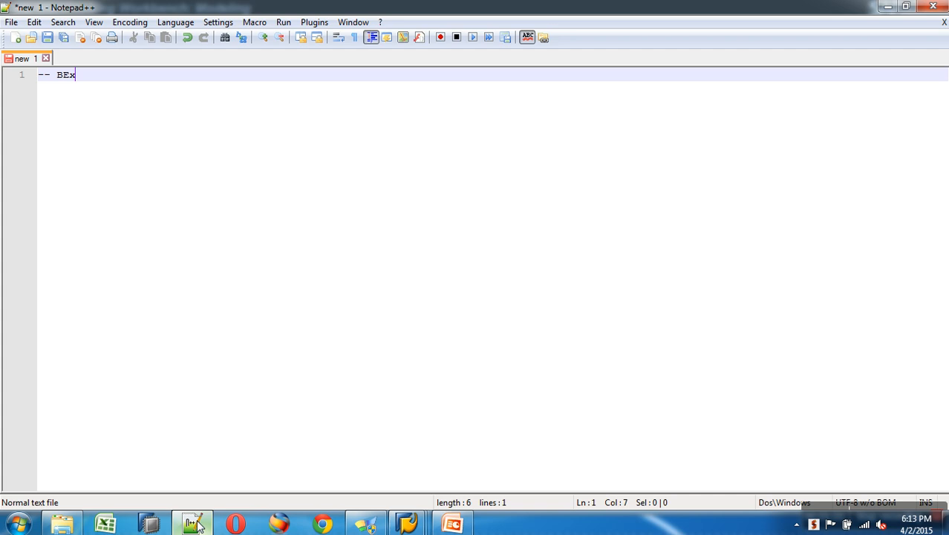
pyautogui.write('[B')
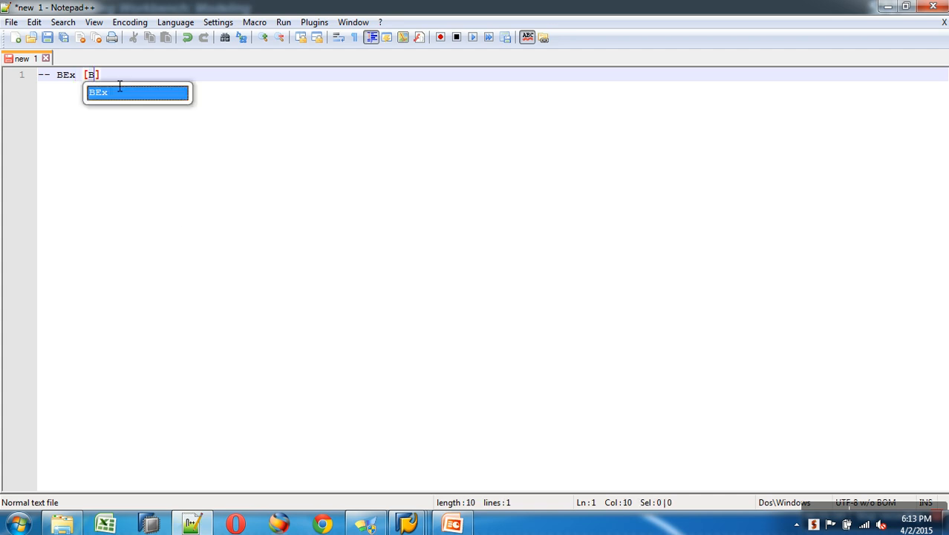
pyautogui.write('usiness ')
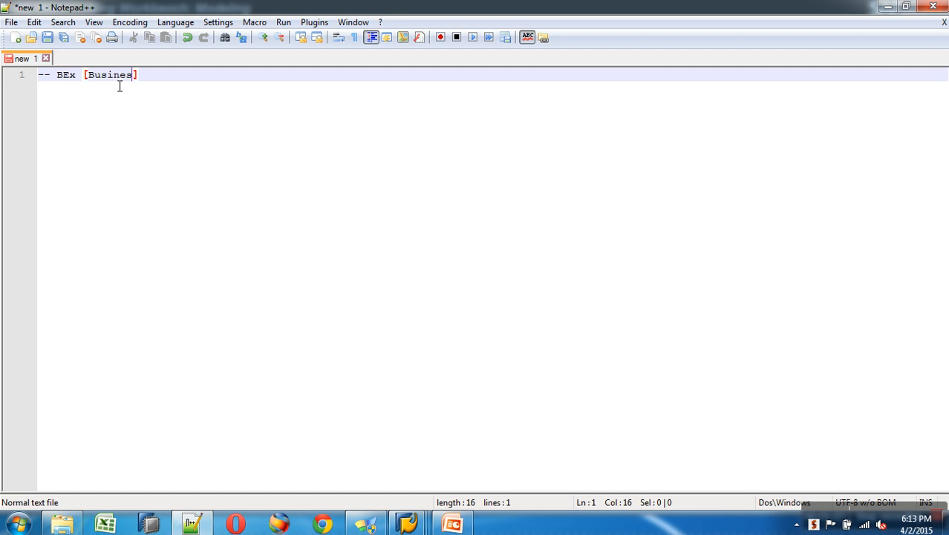
pyautogui.write('Explorer')
pyautogui.click(244, 87)
# Underline the heading on the second line with a row of hyphens as wide as the heading text
pyautogui.press('Return')
pyautogui.write('-')
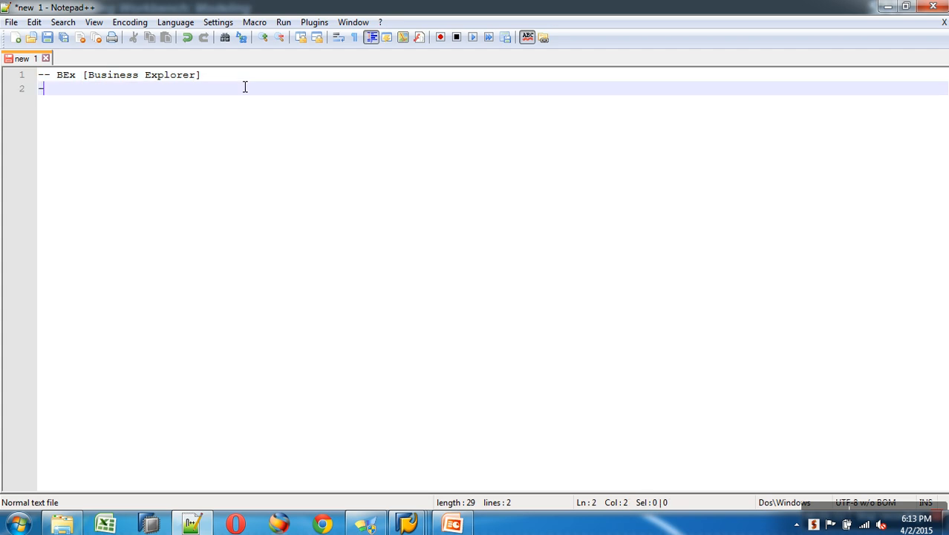
pyautogui.write('-----------------------')
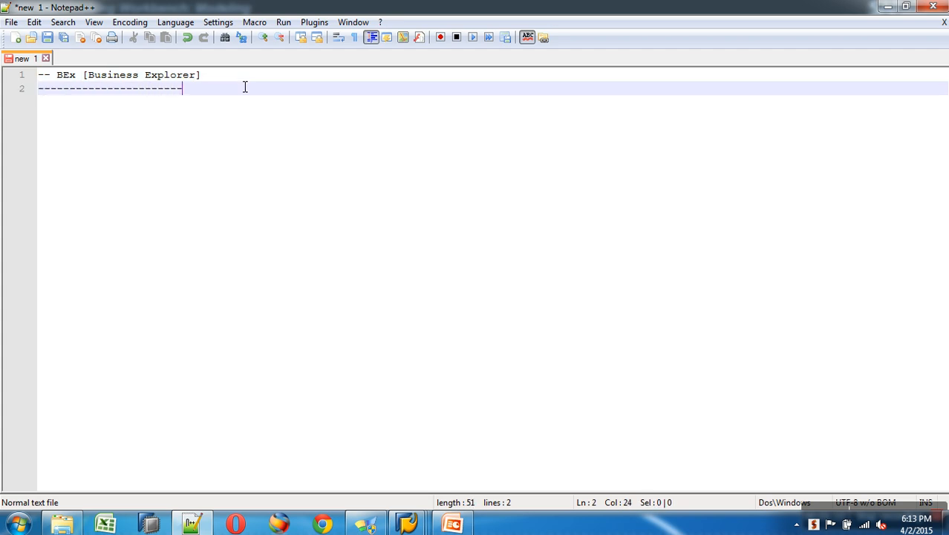
pyautogui.write('---')
pyautogui.press('BackSpace')
# Add the first list entry "1. BEx Query Designer:" on the line below the hyphens
pyautogui.press('Return')
pyautogui.write('1.')
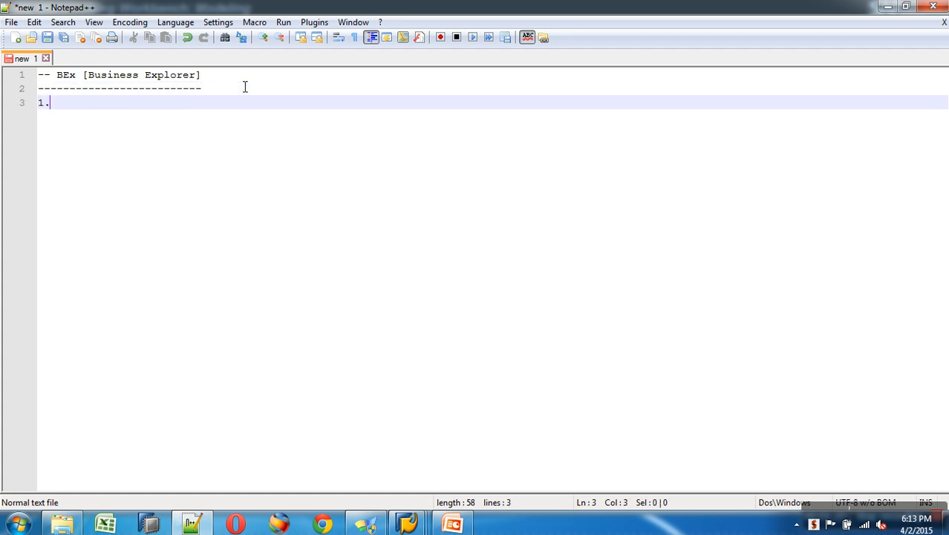
pyautogui.write(' BEx Query D')
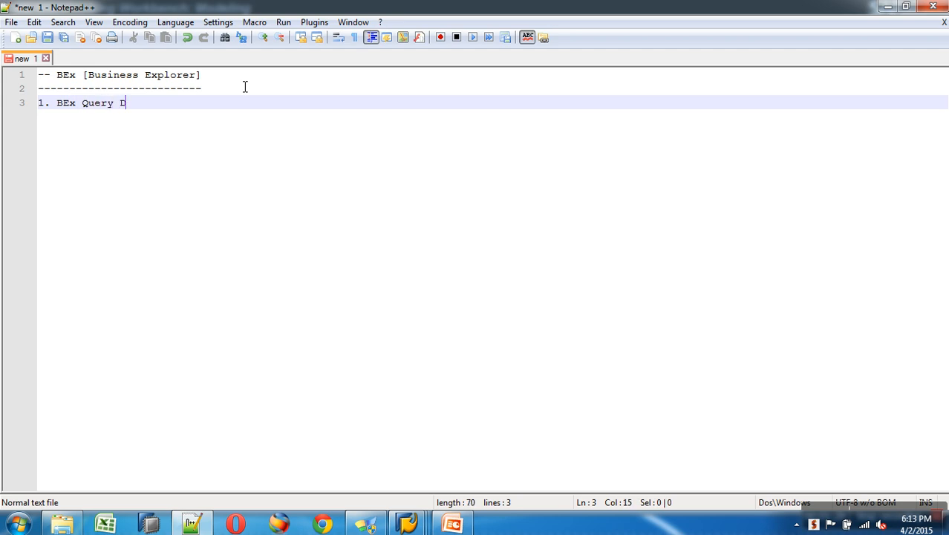
pyautogui.write('esigner')
pyautogui.press('Return')
pyautogui.write('2.')
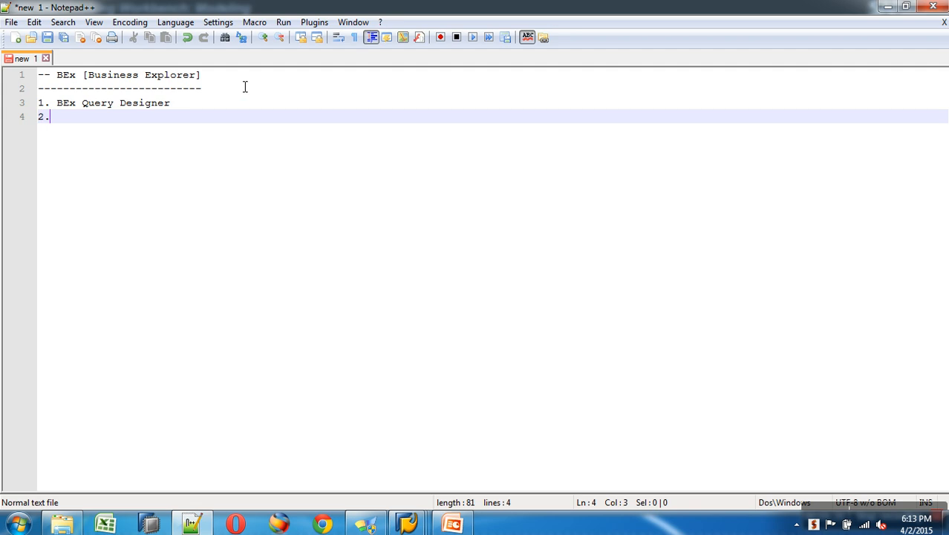
pyautogui.press('BackSpace')
pyautogui.press('BackSpace')
pyautogui.press('BackSpace')
pyautogui.click(246, 109)
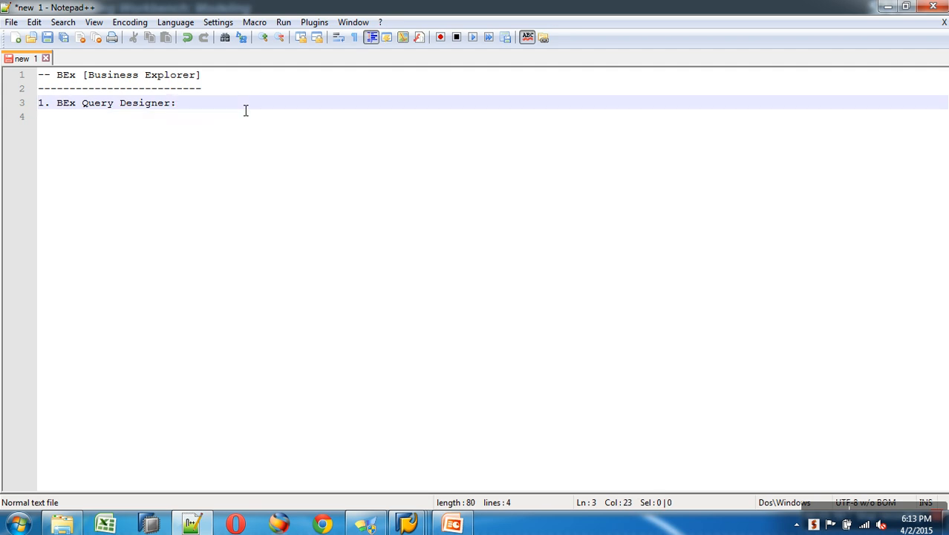
# Add the indented description "To design a BEx query." beneath the BEx Query Designer entry
pyautogui.press('Return')
pyautogui.press('Tab')
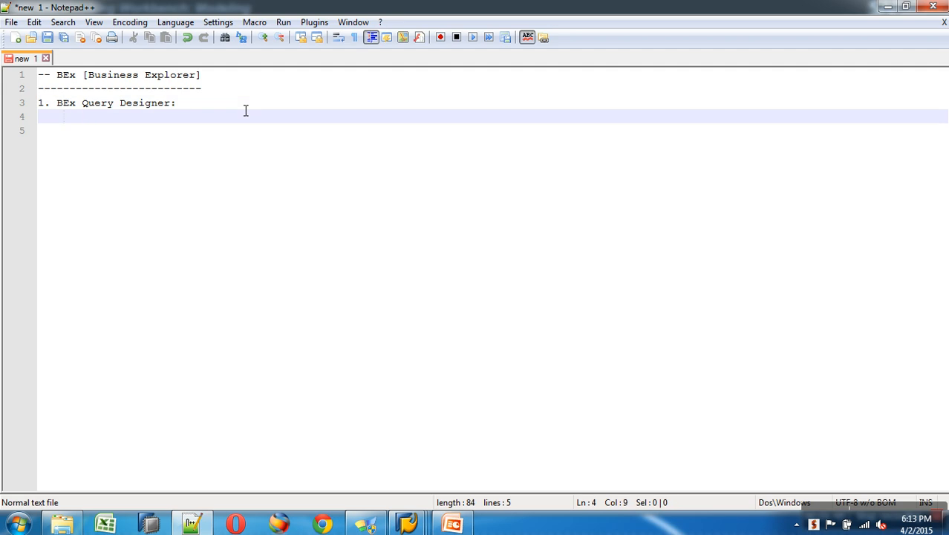
pyautogui.write('To design a Bex')
pyautogui.press('BackSpace')
pyautogui.press('BackSpace')
pyautogui.press('BackSpace')
pyautogui.write('Ex query')
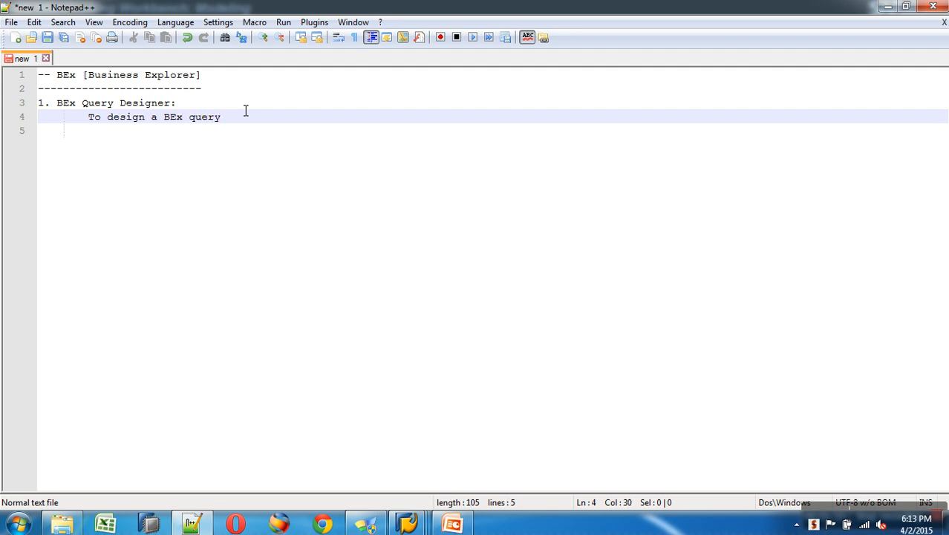
pyautogui.write('.')
pyautogui.press('Return')
pyautogui.press('Tab')
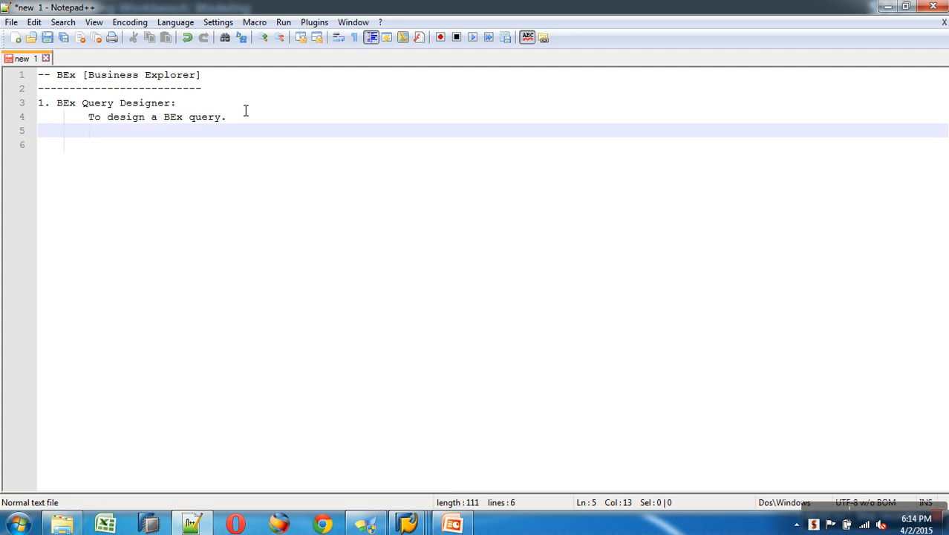
pyautogui.press('BackSpace')
pyautogui.press('BackSpace')
pyautogui.press('BackSpace')
pyautogui.press('BackSpace')
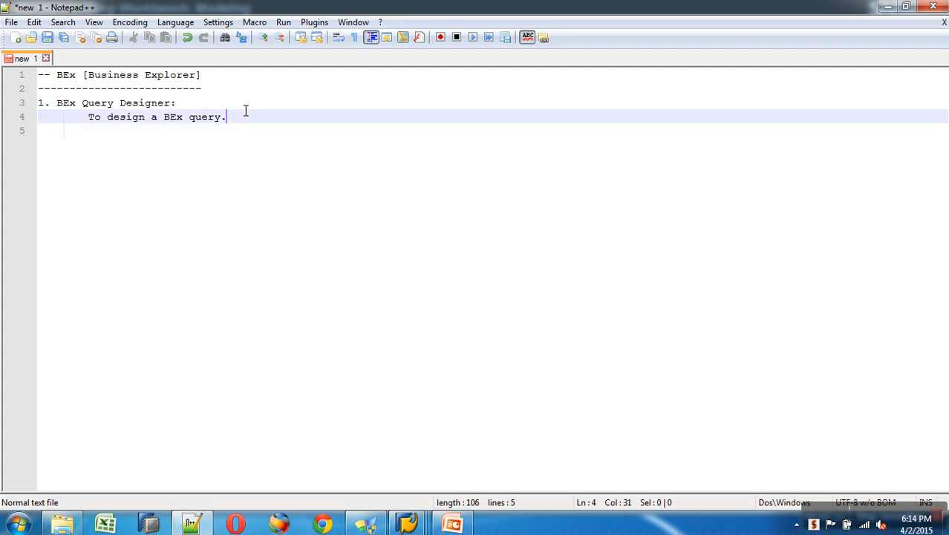
# Append "(Question put on to the backend)." to the end of the query description
pyautogui.write('(Quest')
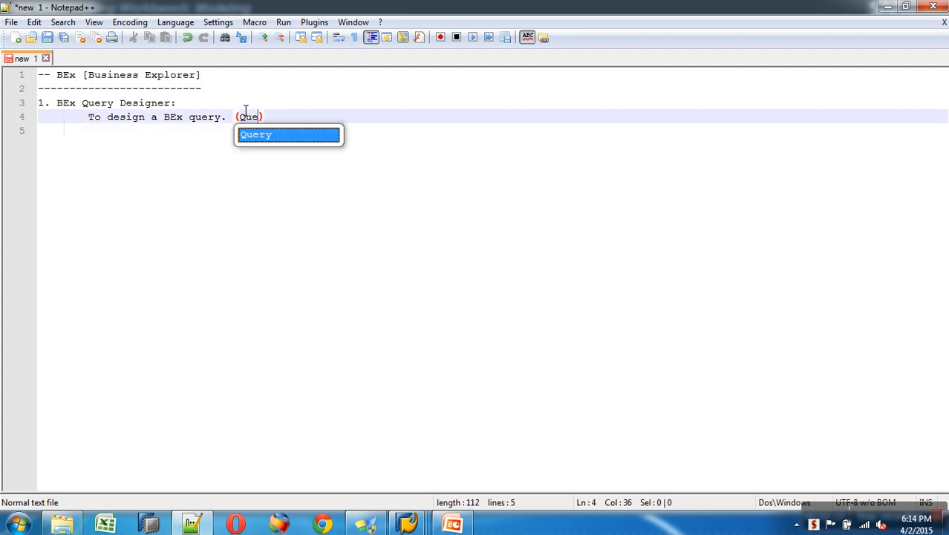
pyautogui.write('ion put ')
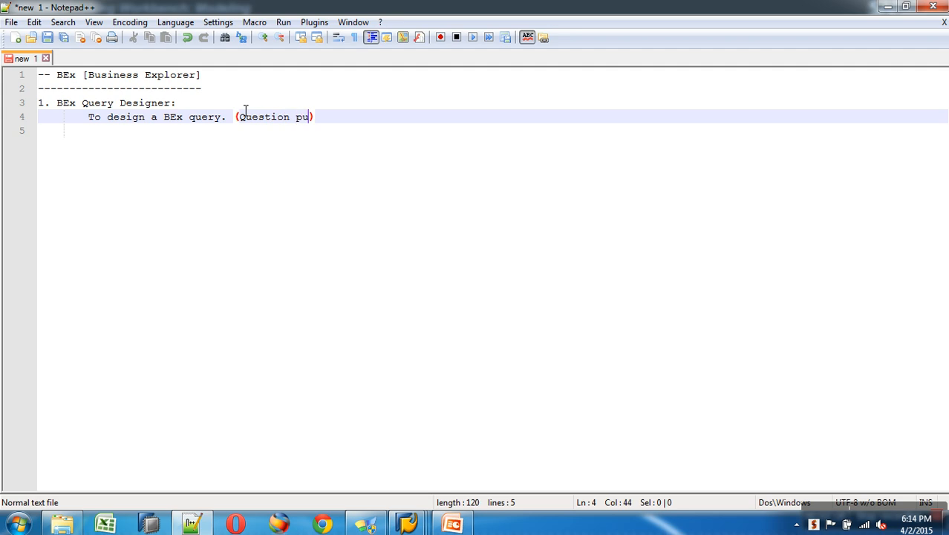
pyautogui.write('on to the data')
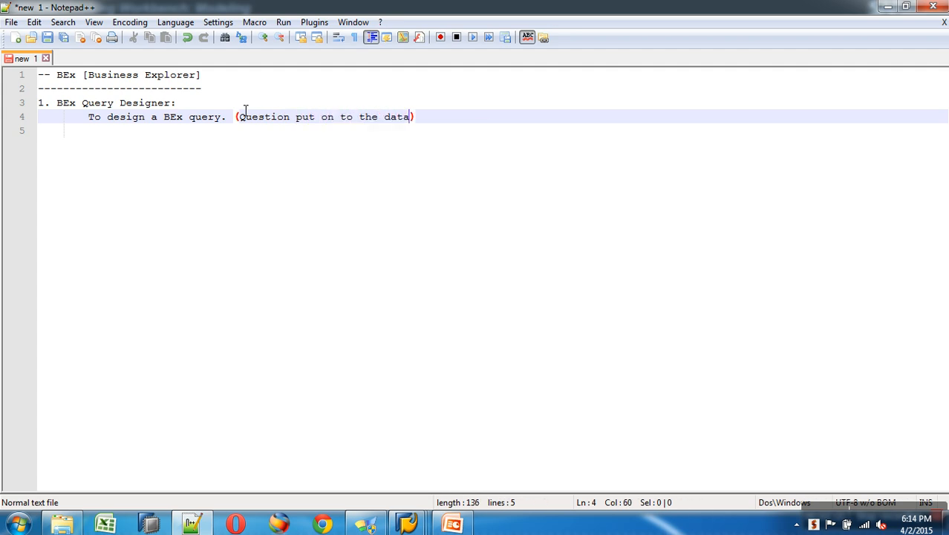
pyautogui.press('BackSpace')
pyautogui.press('BackSpace')
pyautogui.press('BackSpace')
pyautogui.press('BackSpace')
pyautogui.write('backend).')
# Leave a blank line and add the unindented second entry "2. BEx Analyzer:"
pyautogui.press('Return')
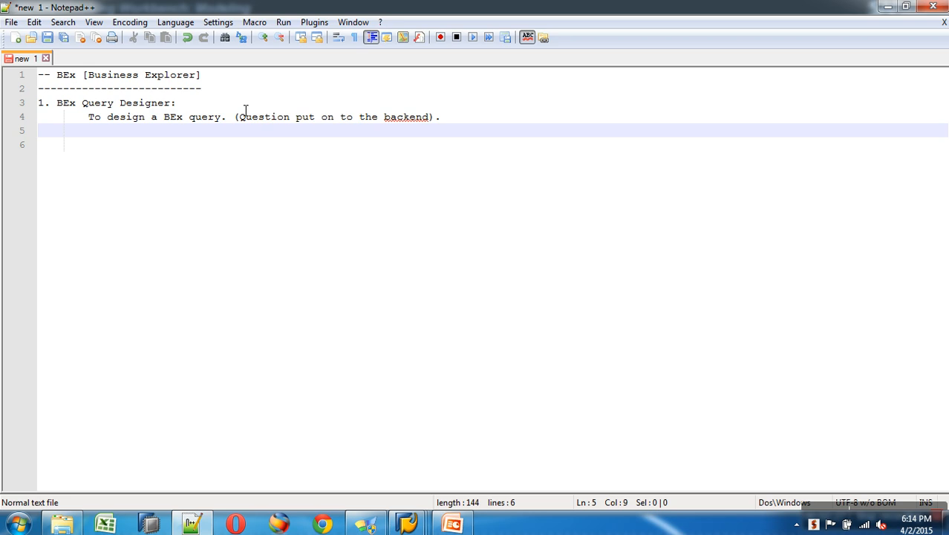
pyautogui.press('Return')
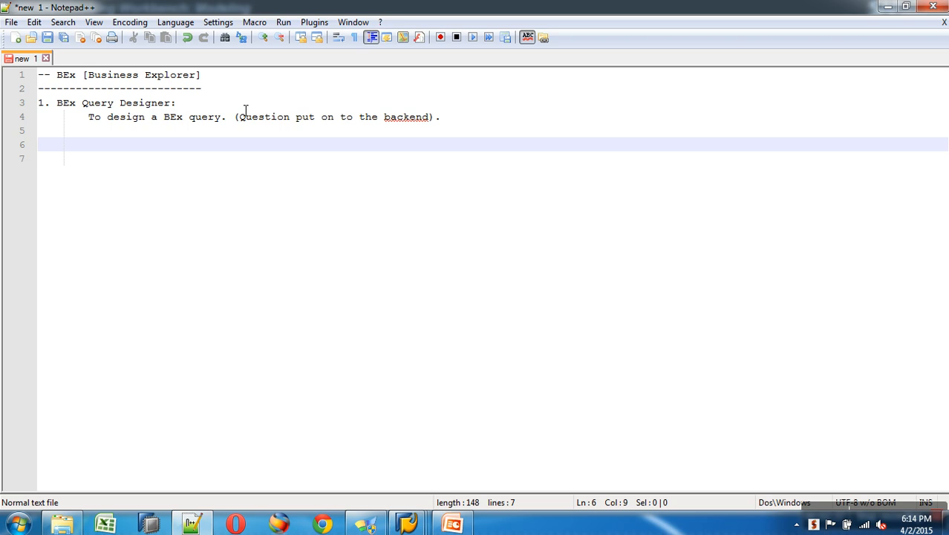
pyautogui.press('Home')
pyautogui.write('2. BEx Analyzer:')
pyautogui.press('Return')
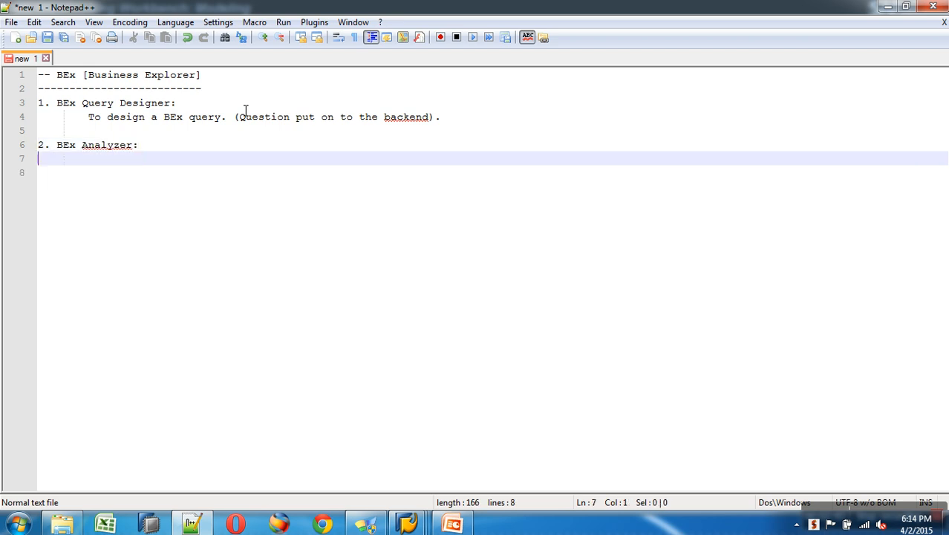
# Add the indented line "Ms-Excel + Add-on Components" beneath the BEx Analyzer entry
pyautogui.press('Return')
pyautogui.press('Tab')
pyautogui.press('BackSpace')
pyautogui.press('BackSpace')
pyautogui.press('BackSpace')
pyautogui.press('BackSpace')
pyautogui.write('Ms-Excel')
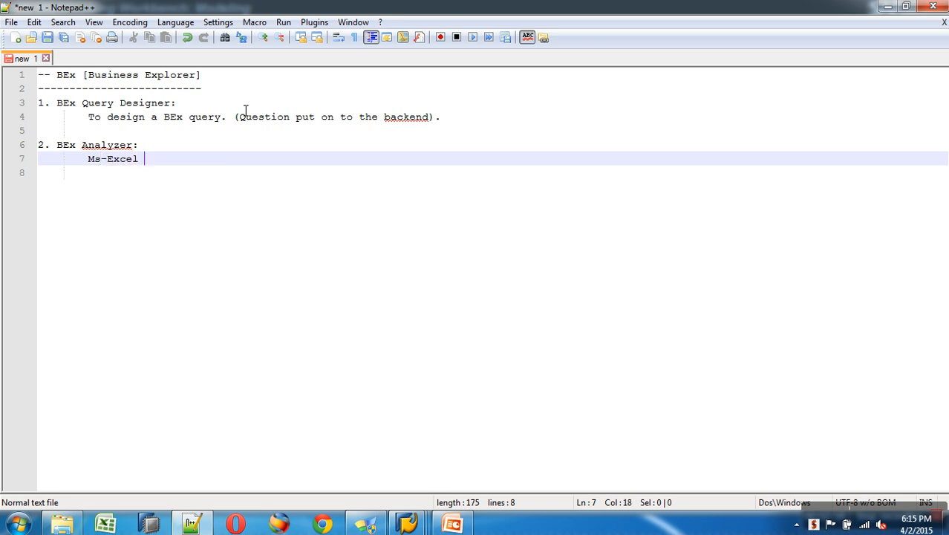
pyautogui.write(' + A')
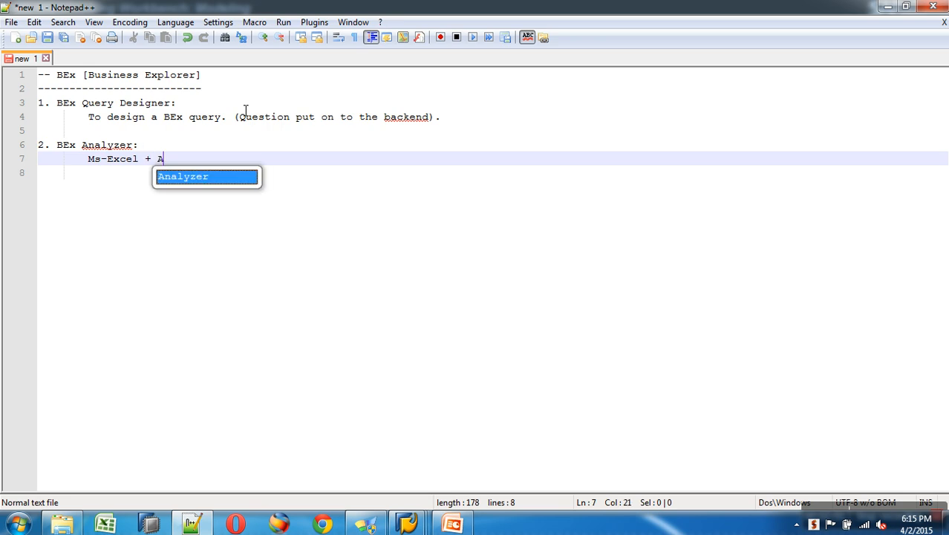
pyautogui.write('dd-on ')
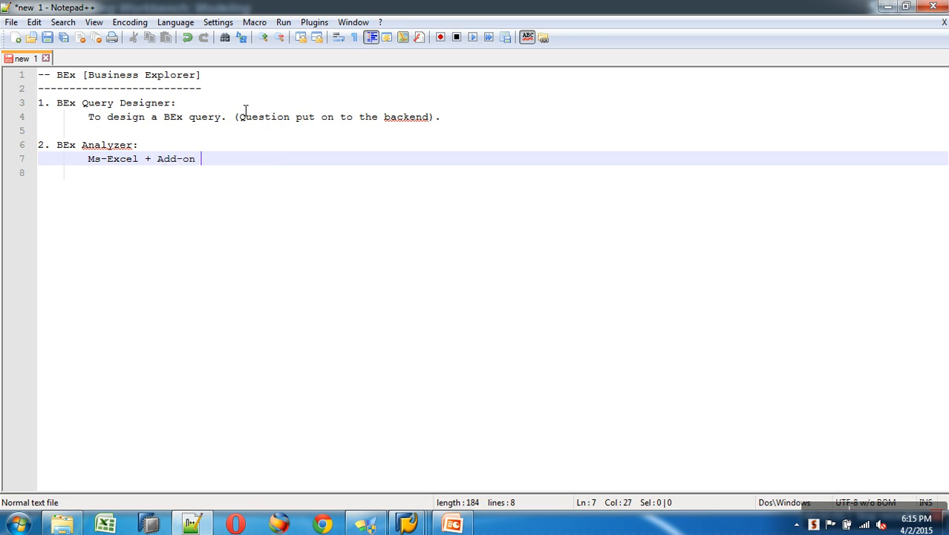
pyautogui.write('Componenst')
pyautogui.press('BackSpace')
pyautogui.press('BackSpace')
pyautogui.press('BackSpace')
pyautogui.write('nts')
# Add a second indented line reading "Formatted Reports in Excel" under BEx Analyzer
pyautogui.press('Return')
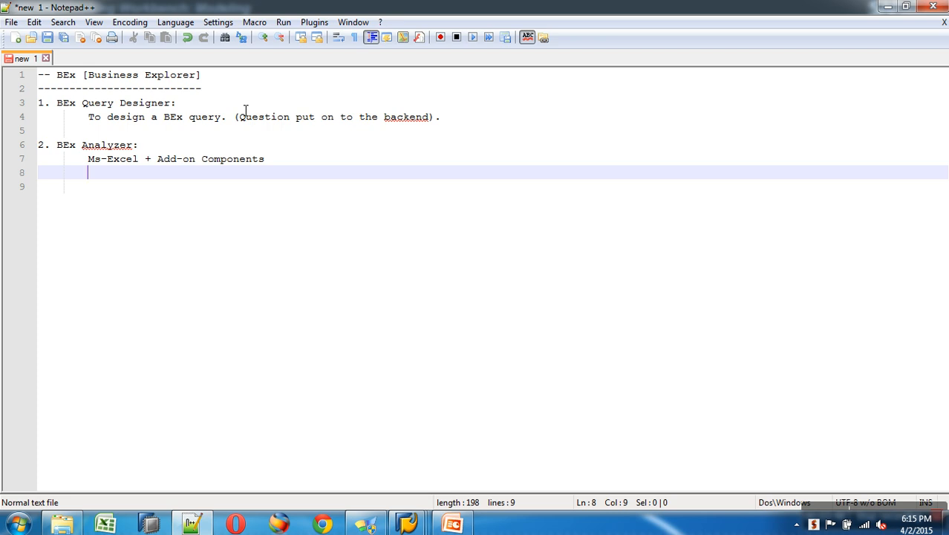
pyautogui.write('Forma')
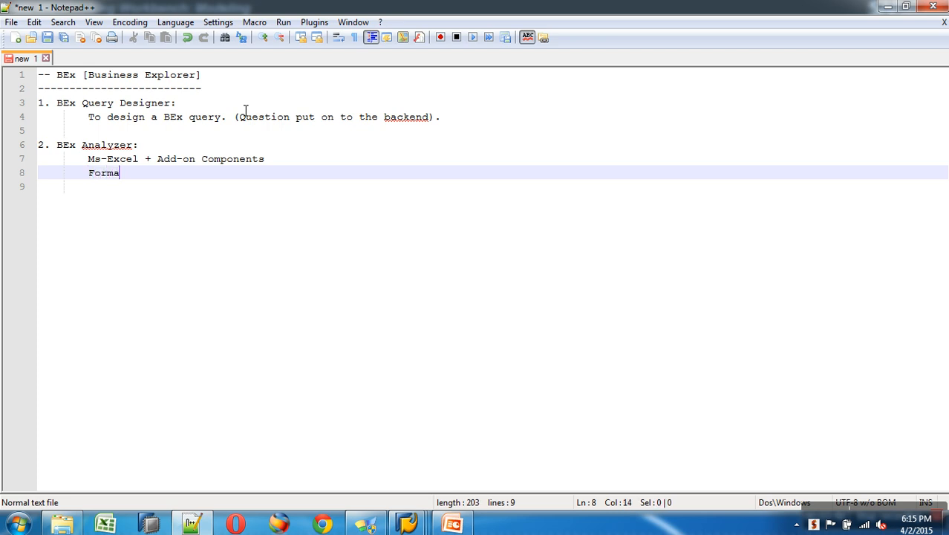
pyautogui.write('tted Reports in Excel')
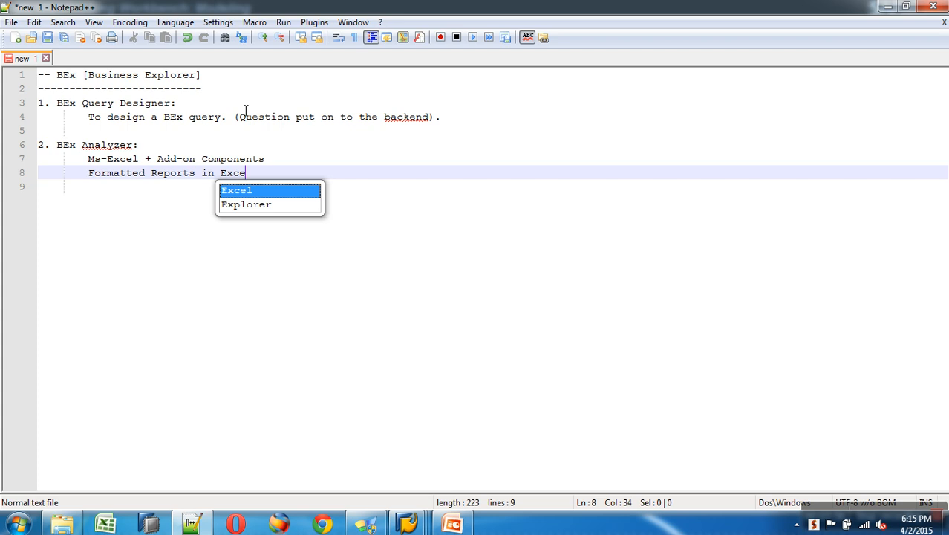
# Insert "BEx Workbooks - " before "Formatted Reports in Excel" and end that line with a period
pyautogui.press('Left')
pyautogui.press('Left')
pyautogui.press('Left')
pyautogui.press('Left')
pyautogui.press('Left')
pyautogui.press('Left')
pyautogui.press('Left')
pyautogui.press('Left')
pyautogui.press('Left')
pyautogui.press('Left')
pyautogui.press('Left')
pyautogui.press('Left')
pyautogui.press('Left')
pyautogui.press('Left')
pyautogui.press('Left')
pyautogui.press('Left')
pyautogui.press('Left')
pyautogui.press('Left')
pyautogui.press('Left')
pyautogui.press('Left')
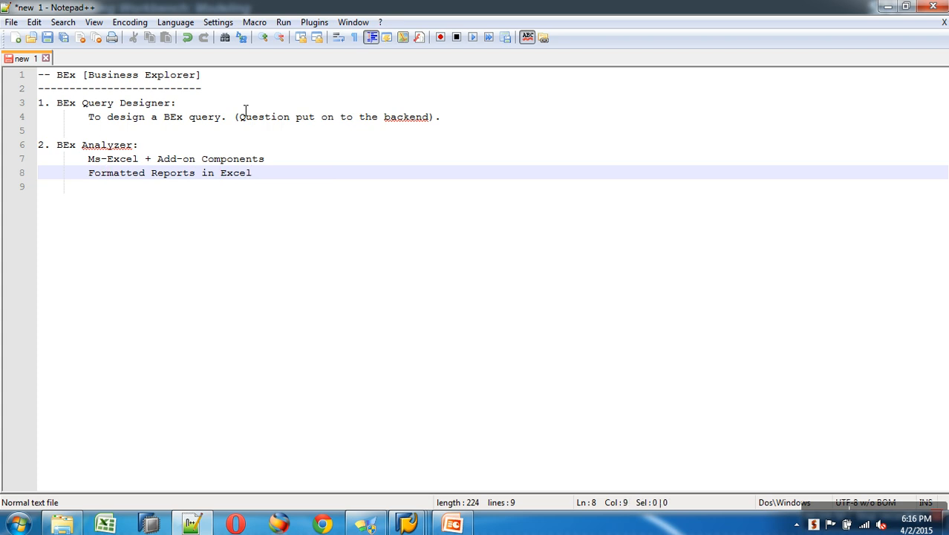
pyautogui.write('BEx')
pyautogui.write(' Wor')
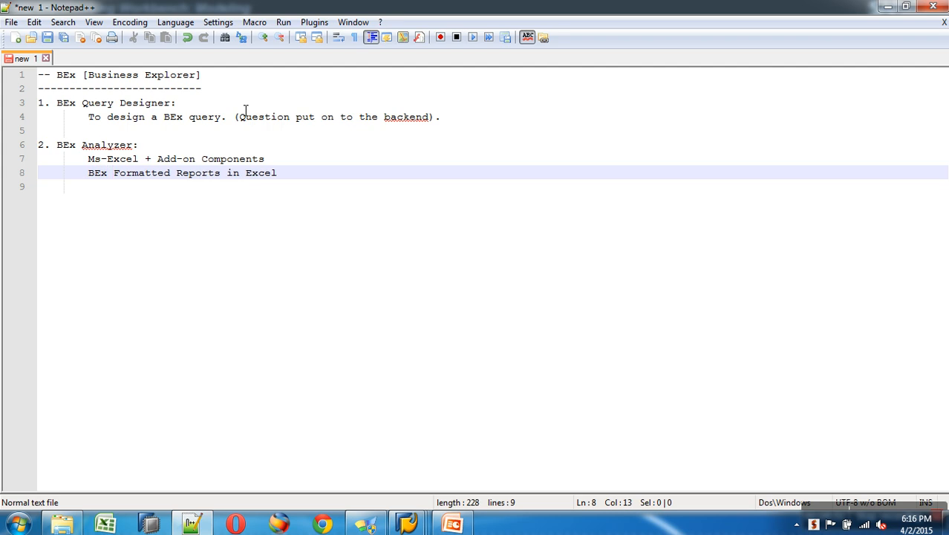
pyautogui.write('kbooks -')
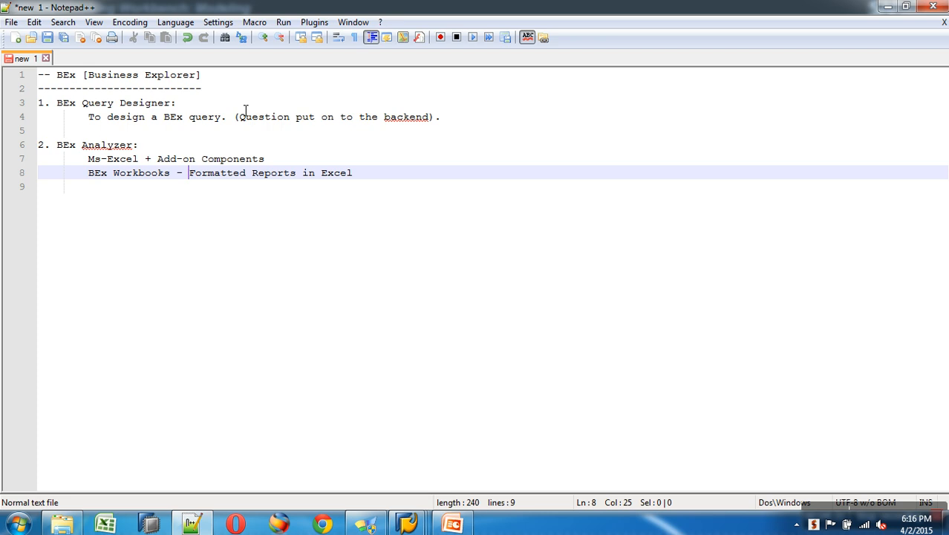
pyautogui.click(377, 174)
pyautogui.write('.')
# Leave a blank line after the BEx Analyzer notes and add the unindented third entry "3. BEx WAD:"
pyautogui.press('Return')
pyautogui.press('Return')
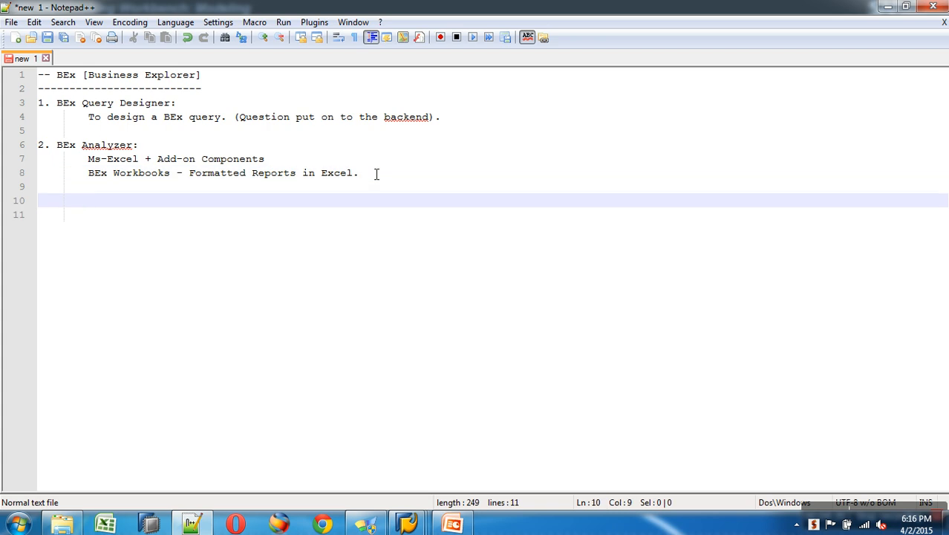
pyautogui.press('Home')
pyautogui.write('3. B')
pyautogui.write('E')
pyautogui.write('x WAD')
pyautogui.write(':')
# Append the bracketed full name "[Web Application Designer]" to the BEx WAD heading
pyautogui.write(' [We')
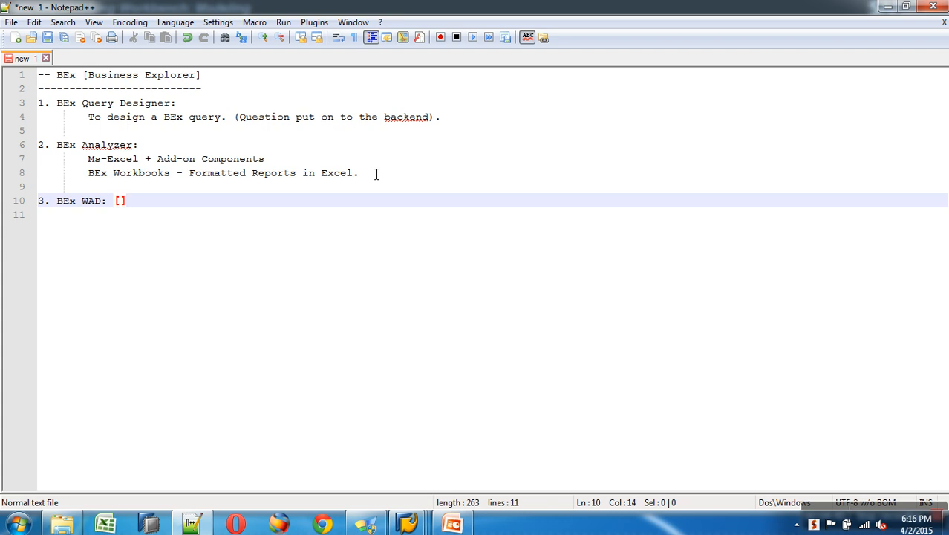
pyautogui.write('b Applicat')
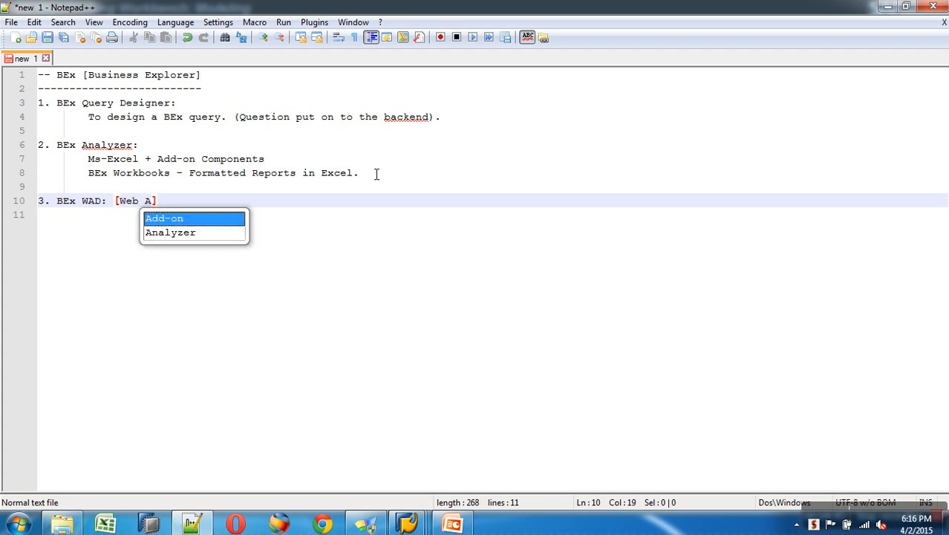
pyautogui.write('ion Desig')
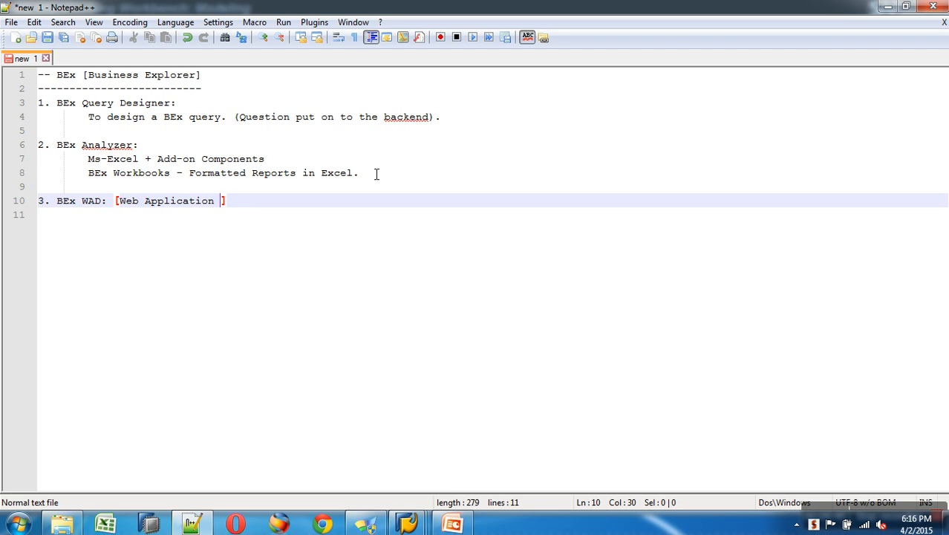
pyautogui.write('ner')
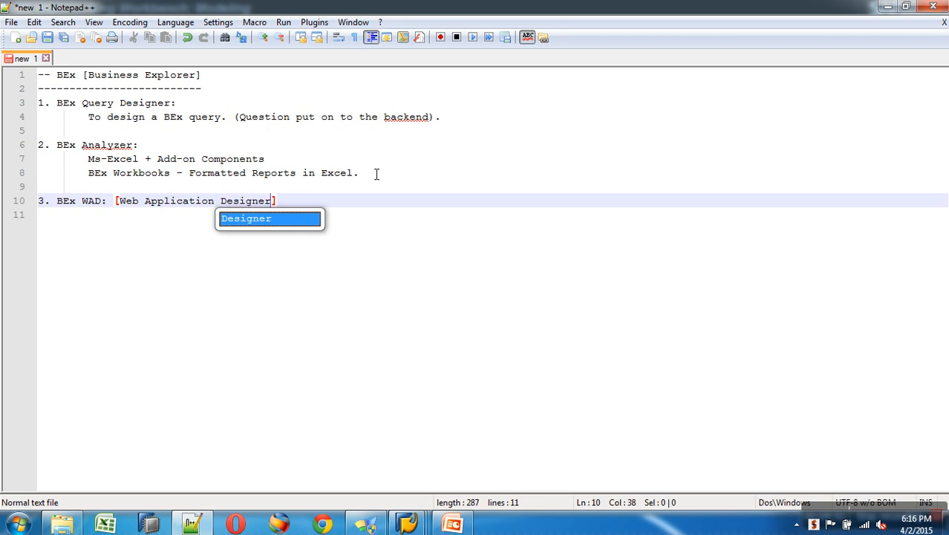
pyautogui.press('Escape')
pyautogui.press('End')
# Add the indented line "To create Customize WEB Templates" beneath the BEx WAD entry
pyautogui.press('Return')
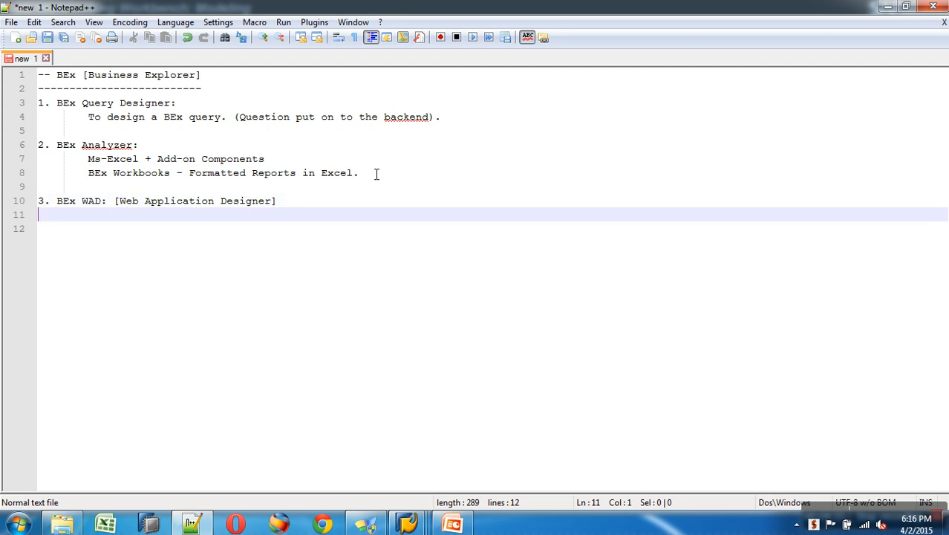
pyautogui.press('Tab')
pyautogui.press('Tab')
pyautogui.write('T')
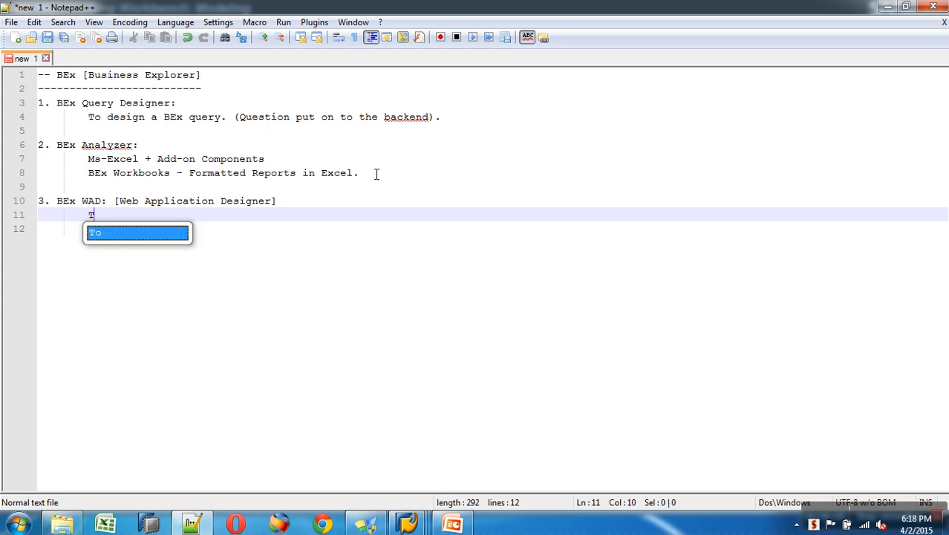
pyautogui.write('o Custo')
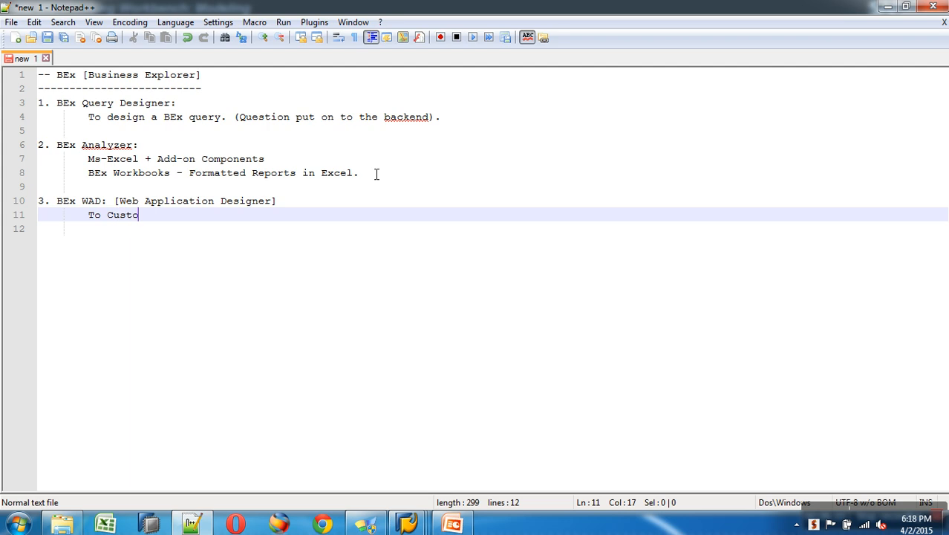
pyautogui.write('mize')
pyautogui.hotkey('ctrl', 'Left')
pyautogui.write('creat')
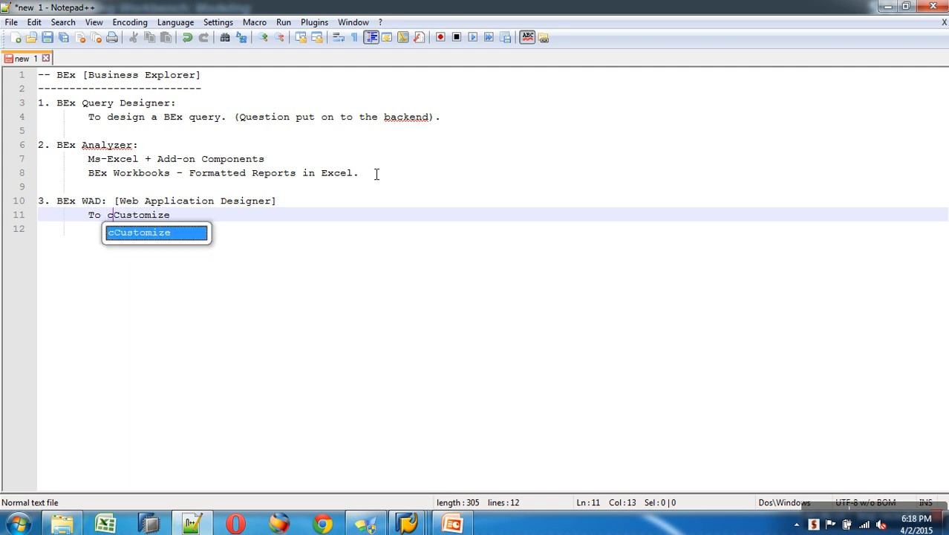
pyautogui.write('e')
pyautogui.press('End')
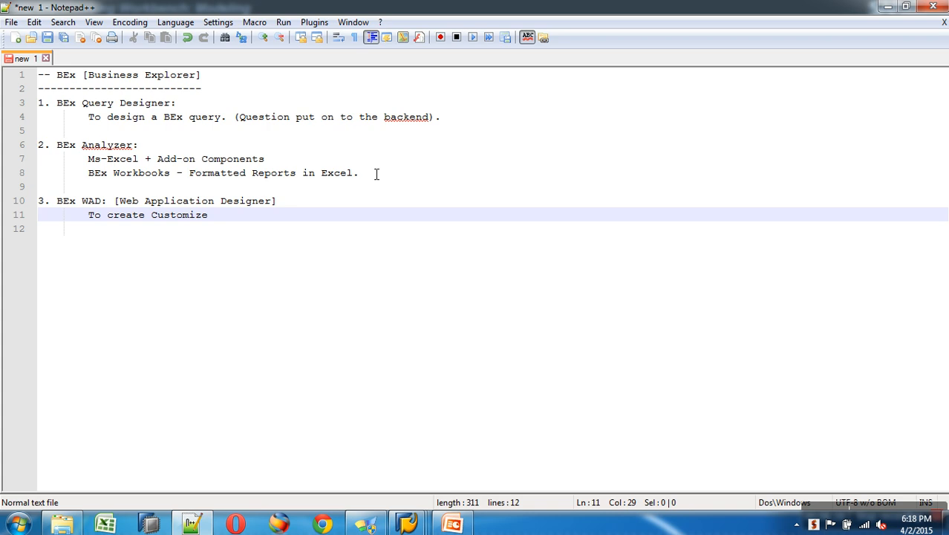
pyautogui.write('WEB Templates')
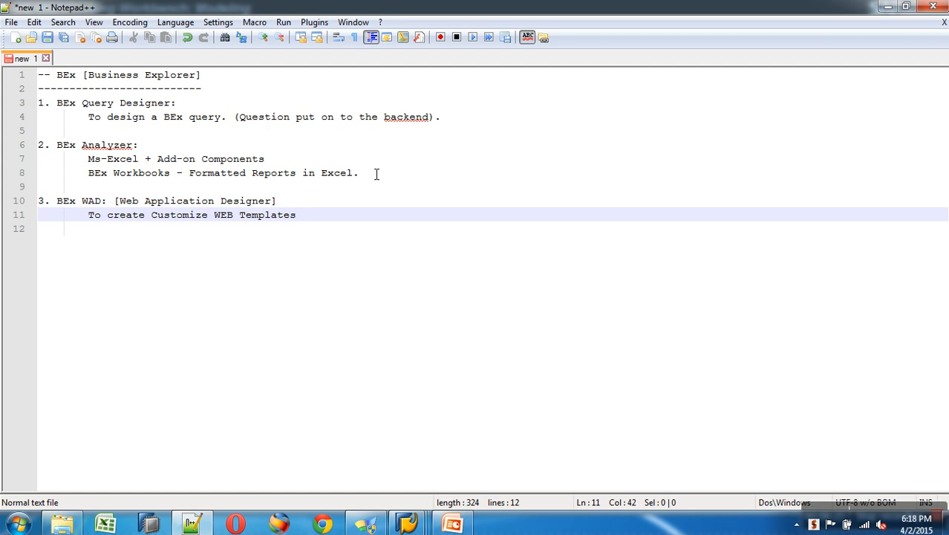
# Add spare lines below the WEB Templates description and append "(More Navigational Features)" to that description
pyautogui.press('Return')
pyautogui.press('Return')
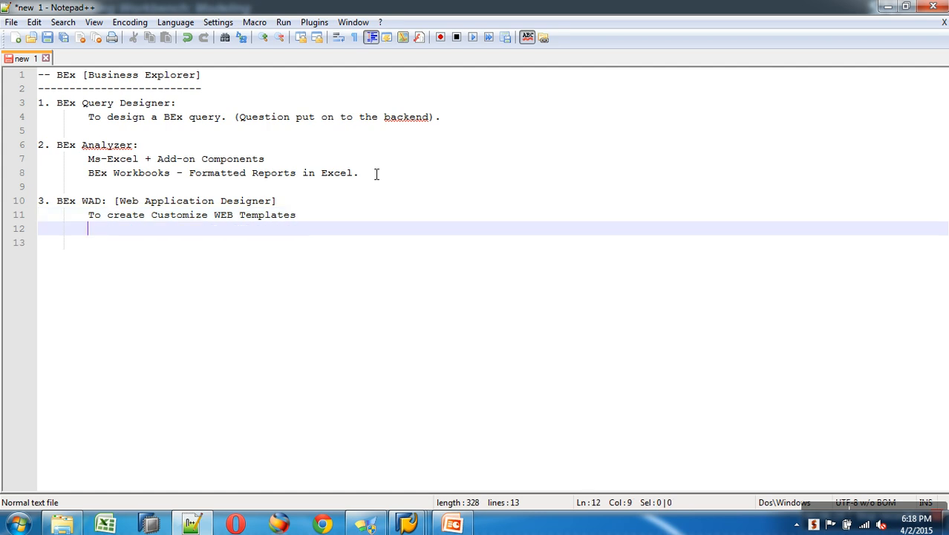
pyautogui.click(359, 223)
pyautogui.write('(More ')
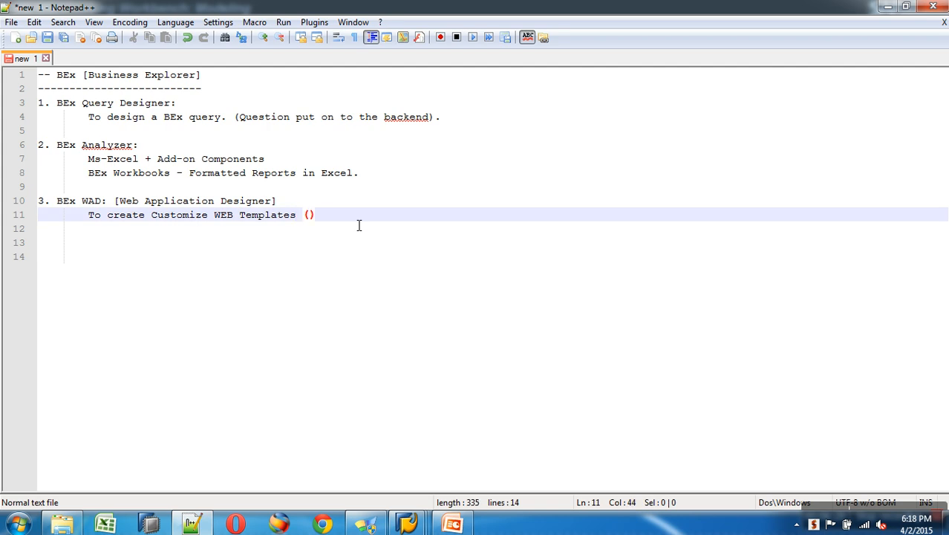
pyautogui.write('Navigat')
pyautogui.write('ional Featu')
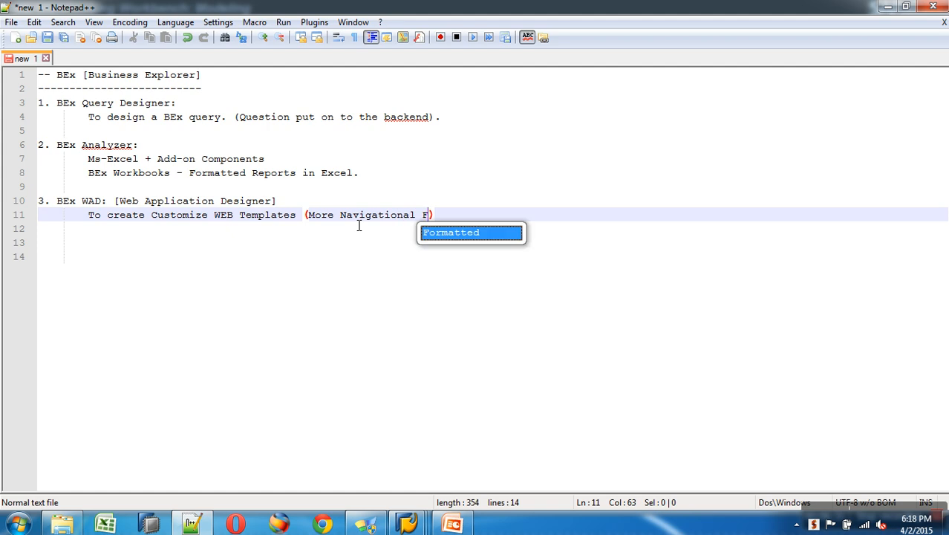
pyautogui.write('res')
pyautogui.press('Right')
# Leave a blank line and add the unindented fourth entry "4. BEx Report Designer:"
pyautogui.press('Return')
pyautogui.press('Return')
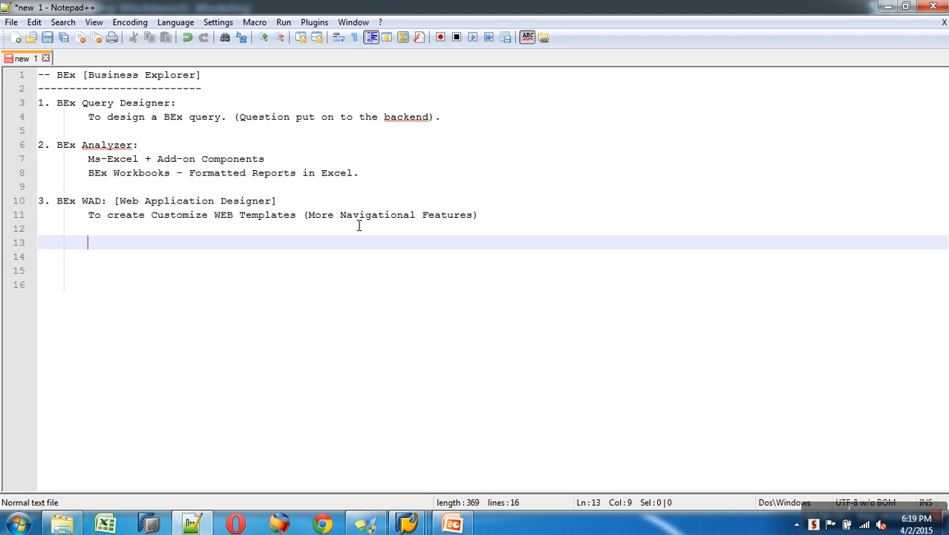
pyautogui.press('Home')
pyautogui.write('4. BEx R')
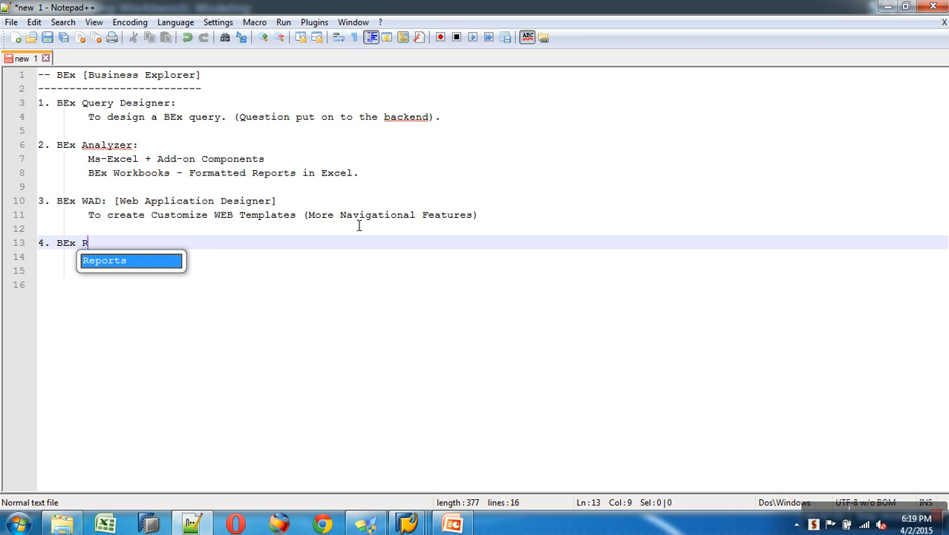
pyautogui.write('eport Designer')
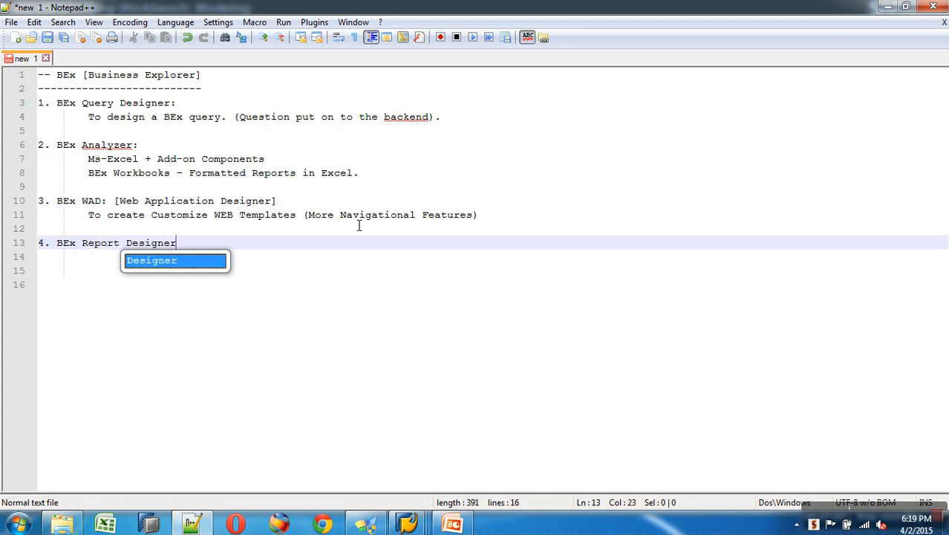
pyautogui.write(':')
# Add the indented line "To Customize the web report with more of Layout formatting." beneath the BEx Report Designer entry
pyautogui.press('Return')
pyautogui.press('Tab')
pyautogui.press('BackSpace')
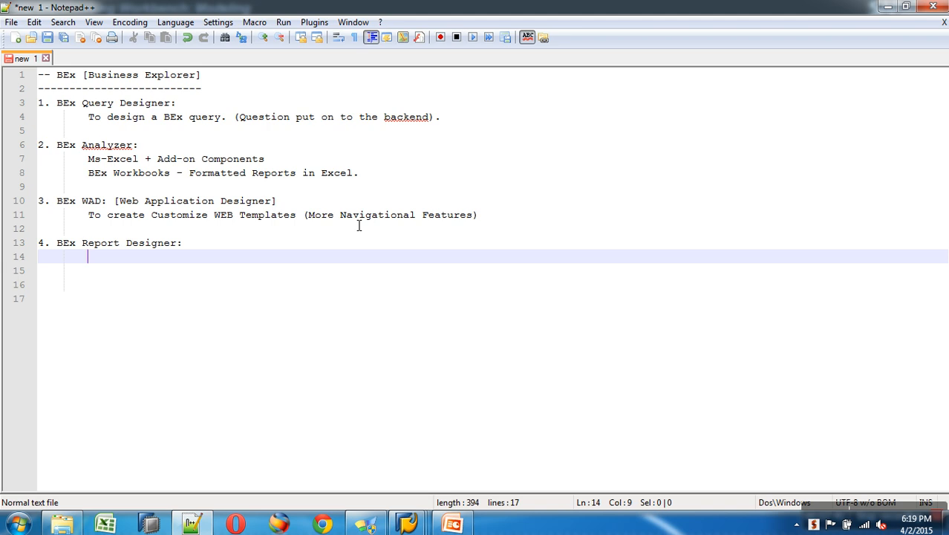
pyautogui.moveTo(220, 215); pyautogui.dragTo(373, 220)
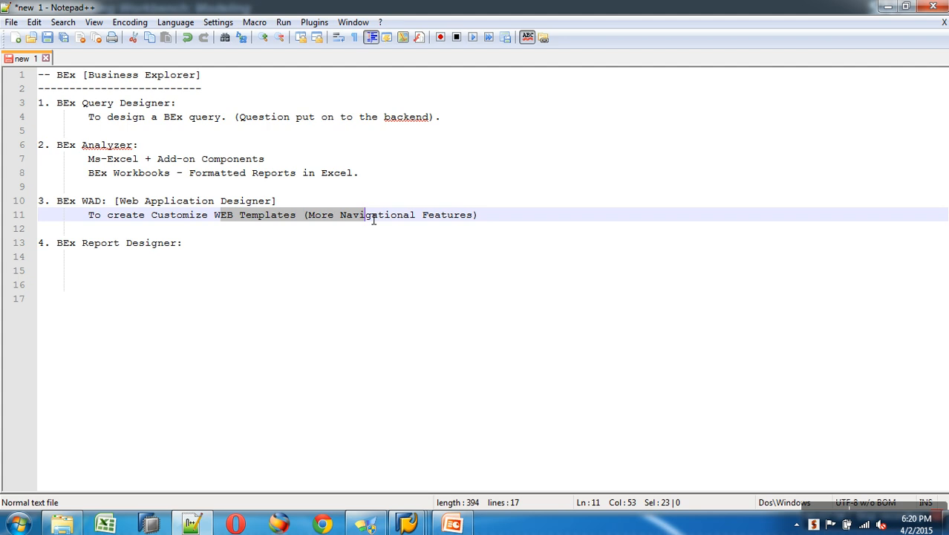
pyautogui.click(97, 257)
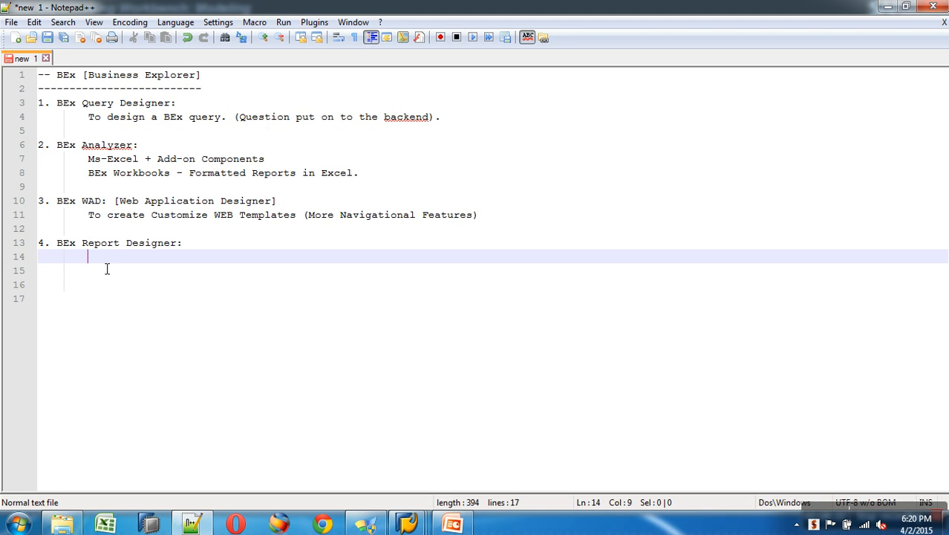
pyautogui.write('To ')
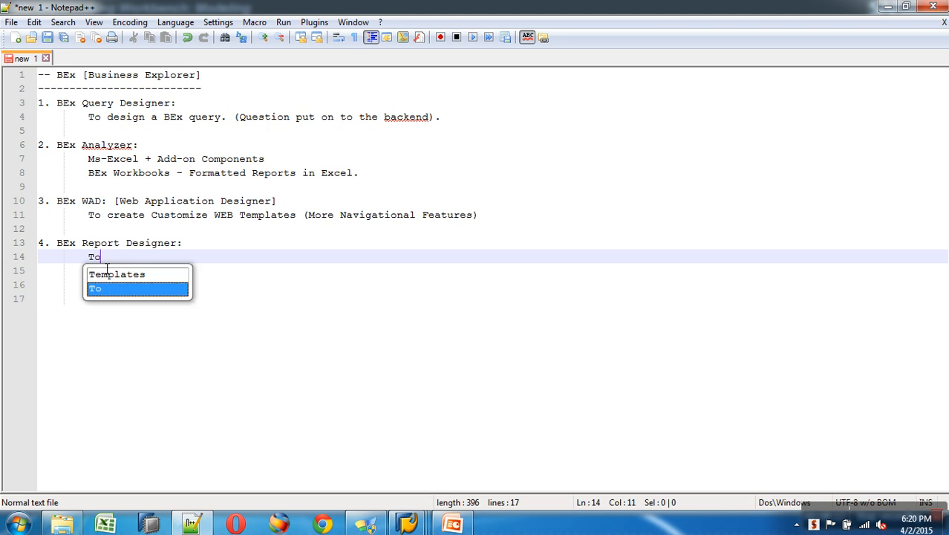
pyautogui.write('C')
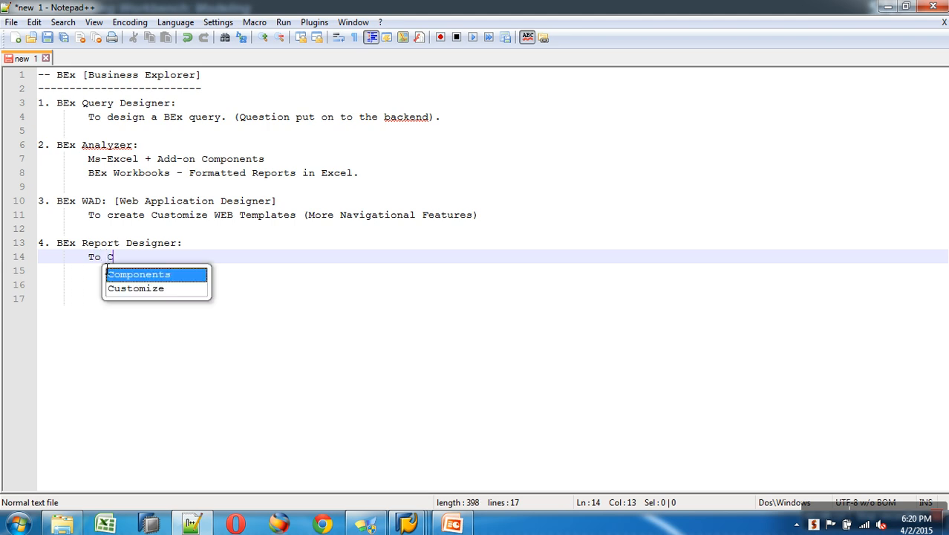
pyautogui.write('ustomiz')
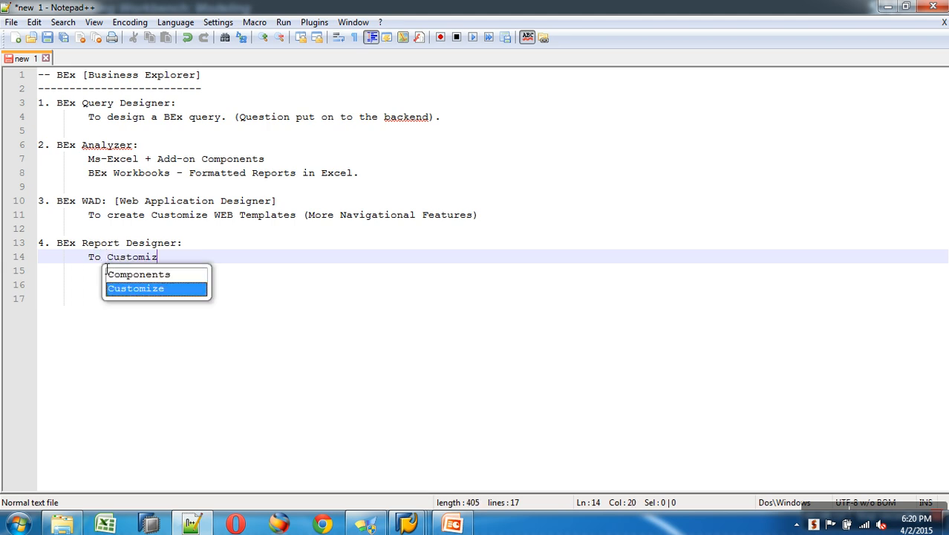
pyautogui.write('e the web re')
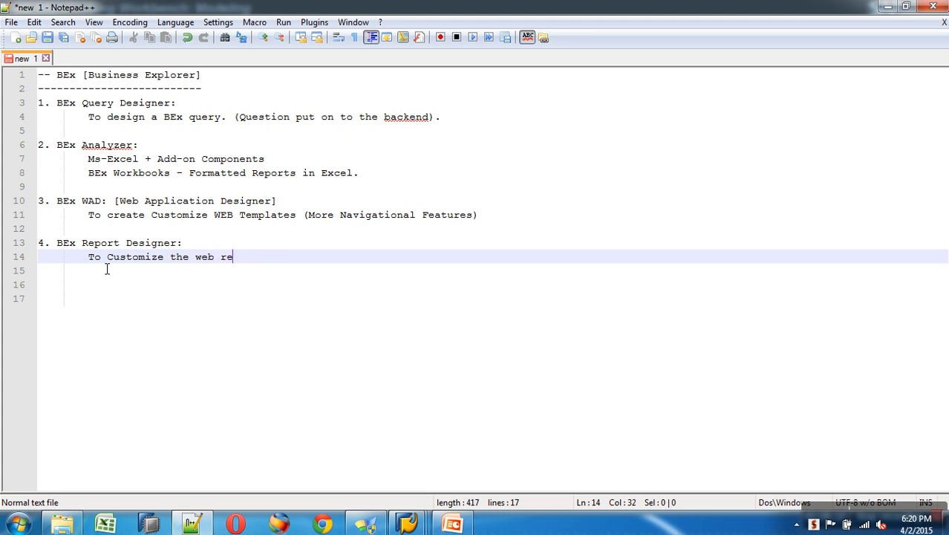
pyautogui.write('port with more ')
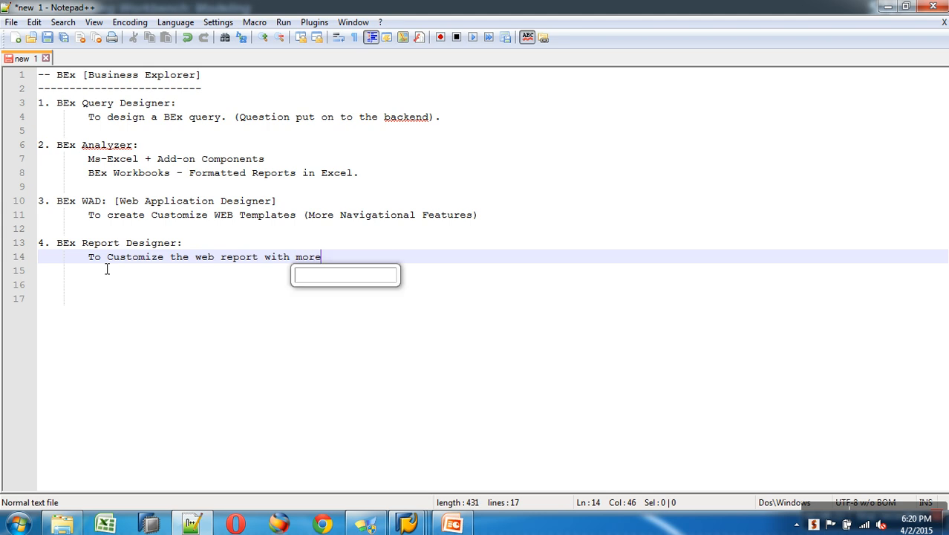
pyautogui.write('of Layout formatting')
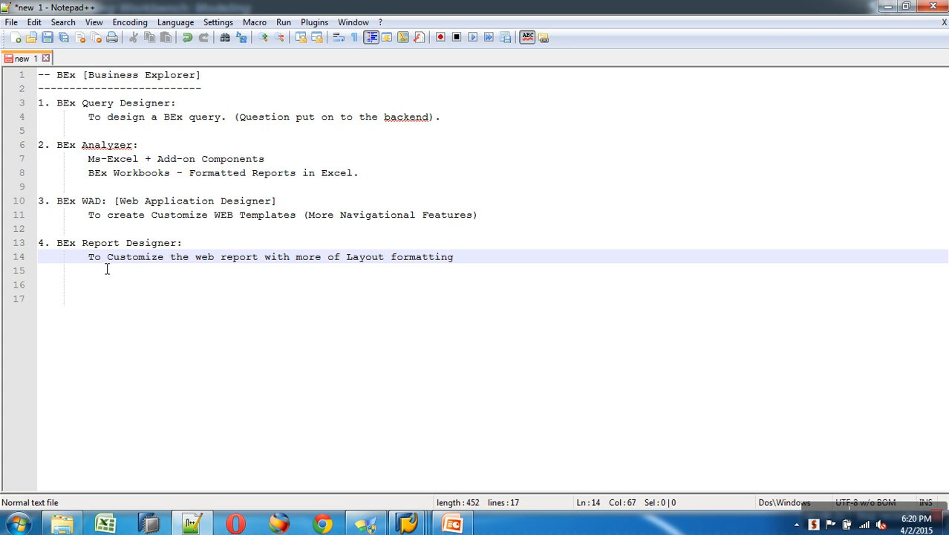
pyautogui.write('.')
# Leave a blank line and add the unindented fifth entry "5. BEx Web Analyzer:"
pyautogui.press('Return')
pyautogui.press('Return')
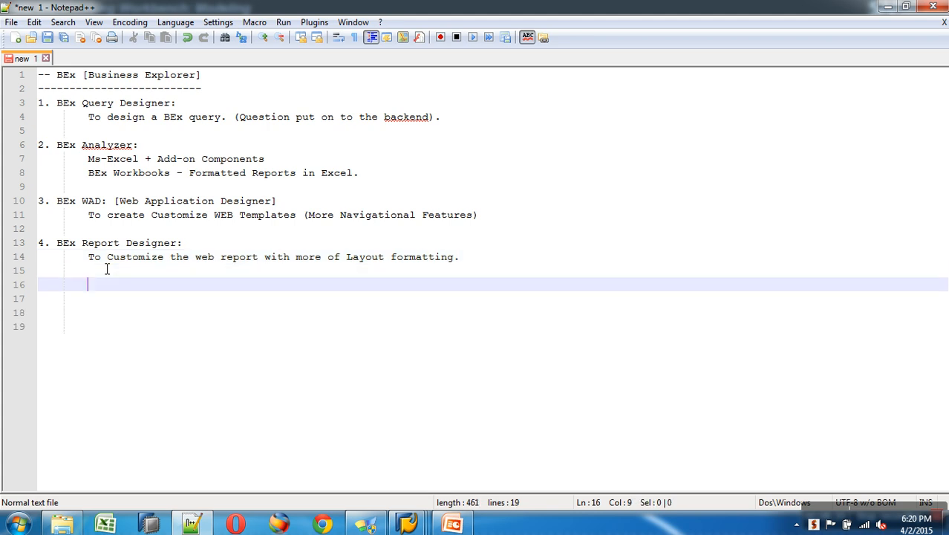
pyautogui.press('Home')
pyautogui.write('5. B')
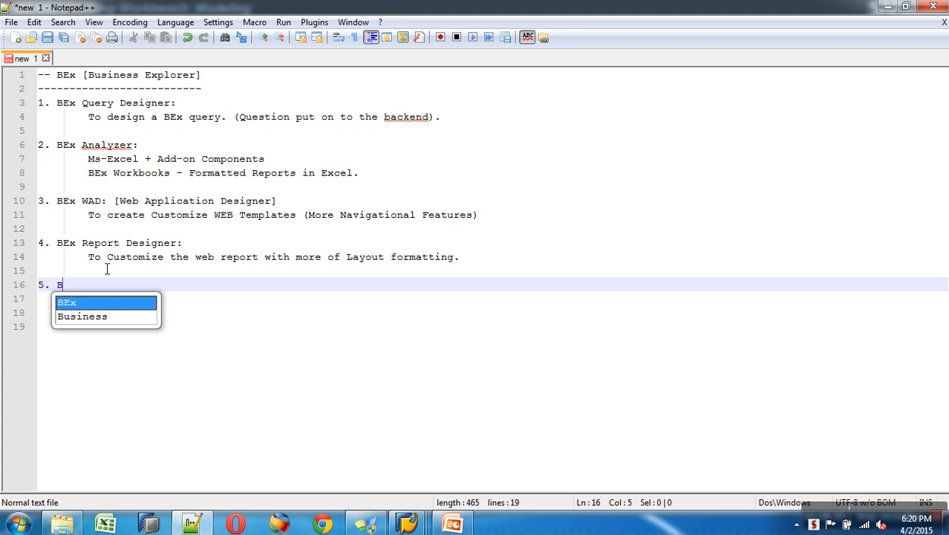
pyautogui.write('Ex W')
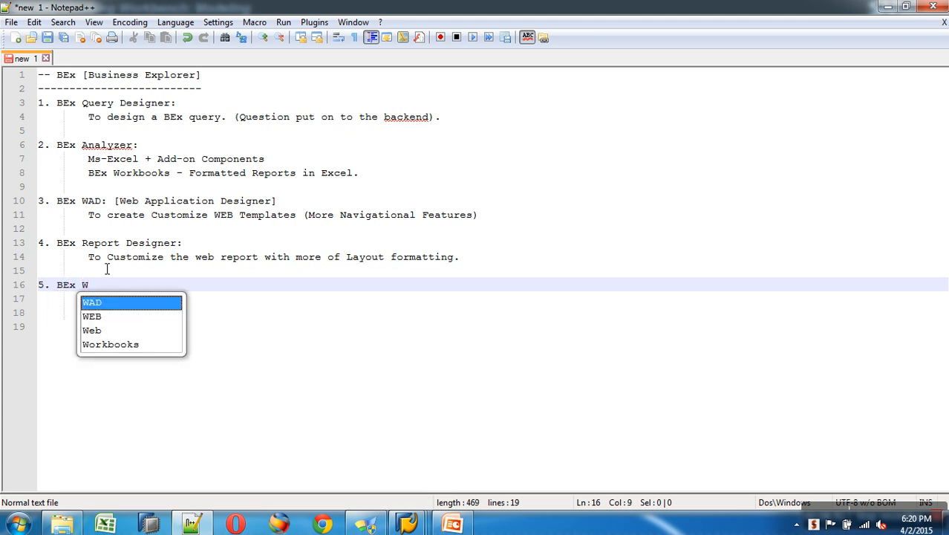
pyautogui.write('eb Analyz')
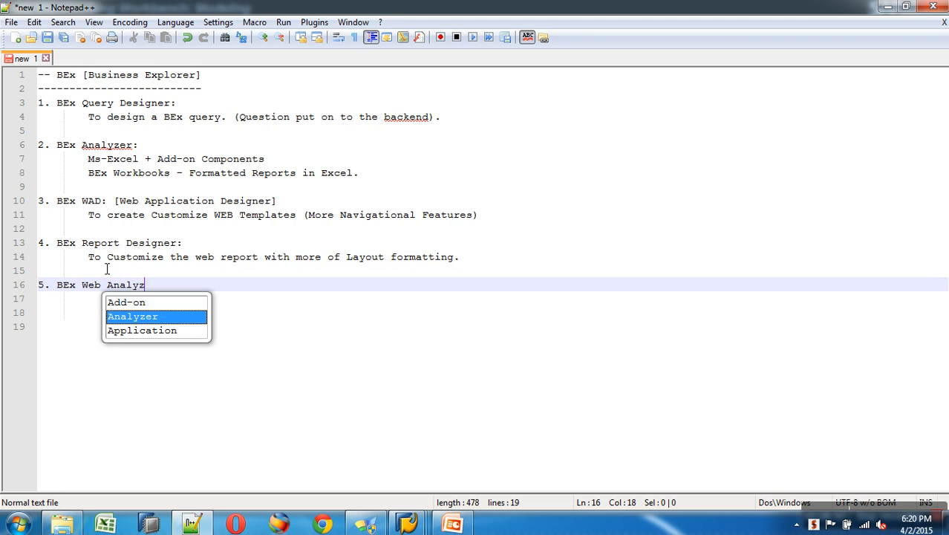
pyautogui.write('er:')
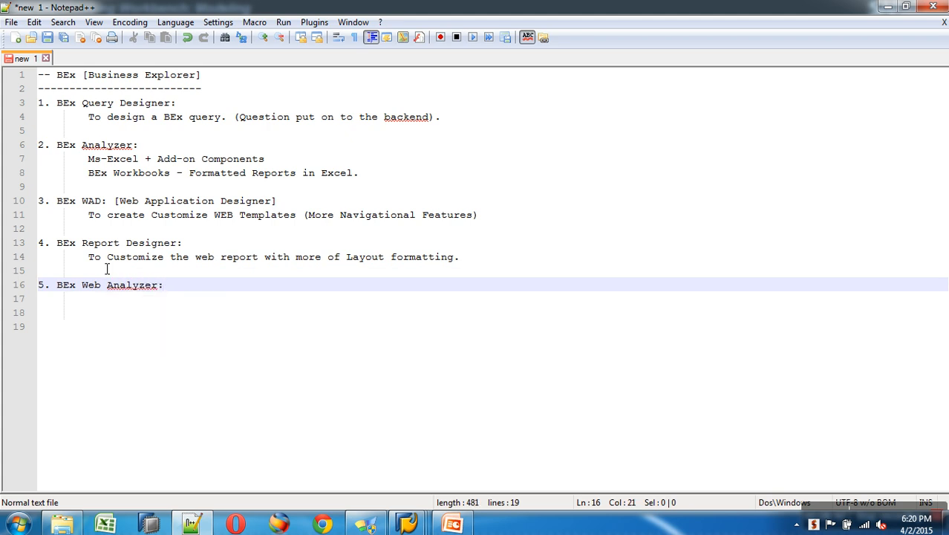
# Add the indented line "To Ad-hoc web reports" beneath the BEx Web Analyzer entry
pyautogui.press('Return')
pyautogui.press('Tab')
pyautogui.press('BackSpace')
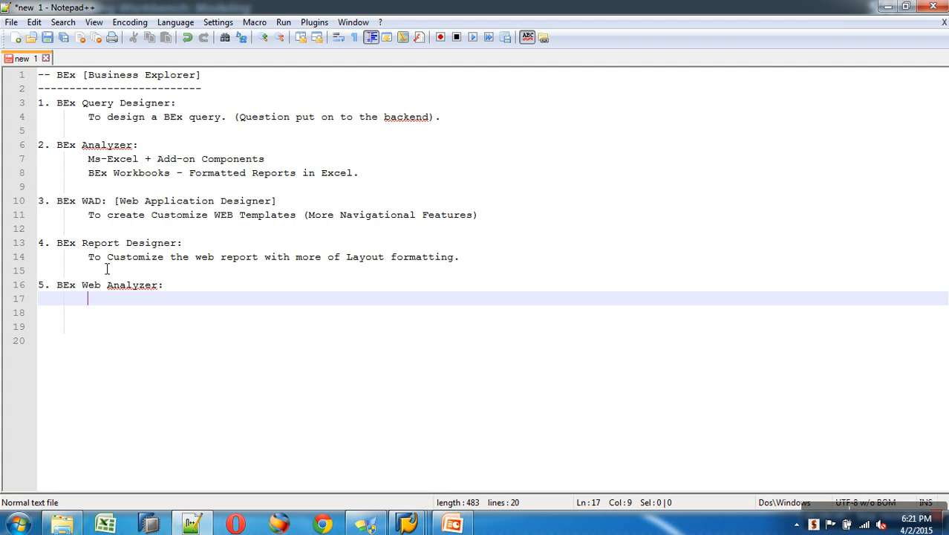
pyautogui.write('T')
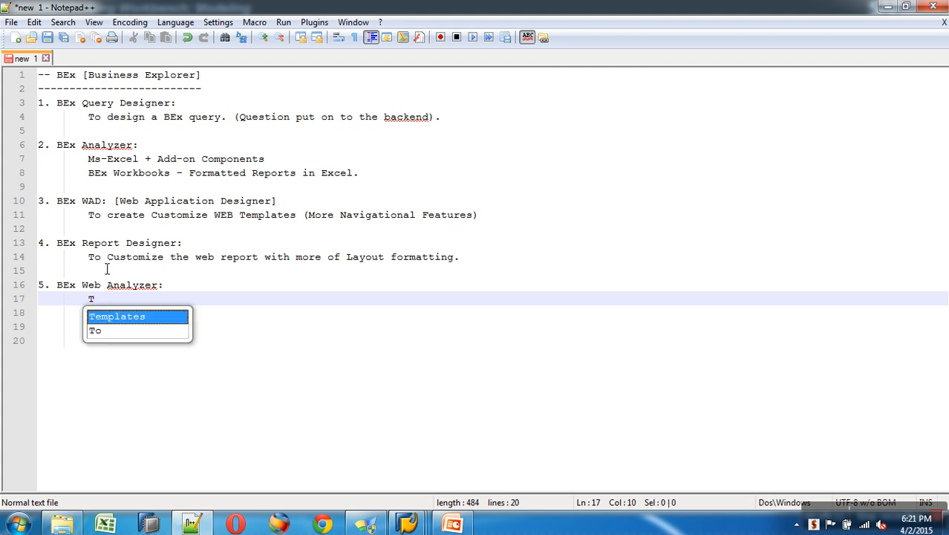
pyautogui.write('o Ad-hoc ')
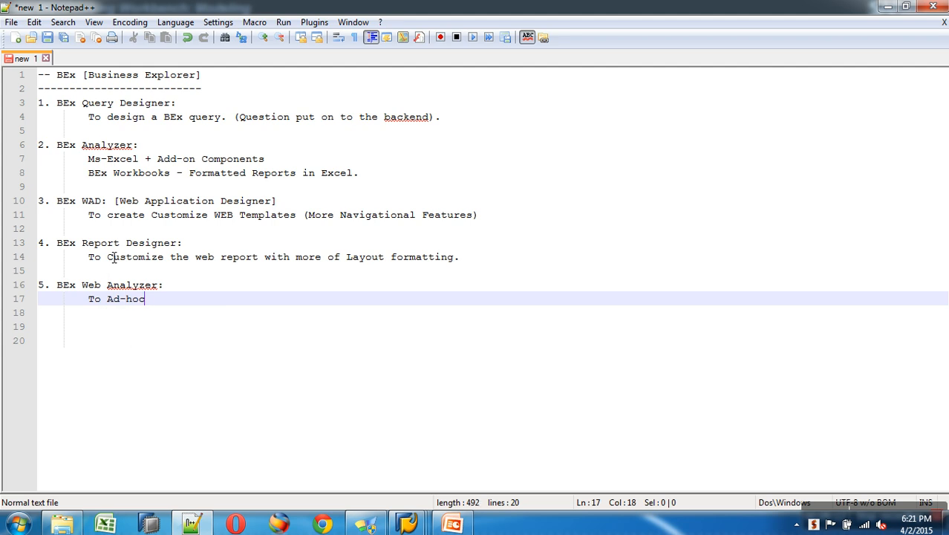
pyautogui.write('we')
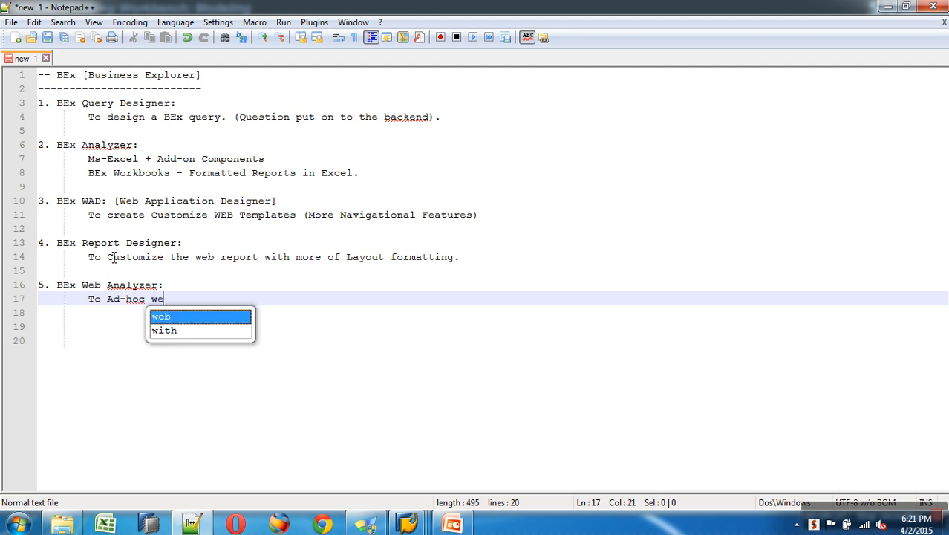
pyautogui.write('b repo')
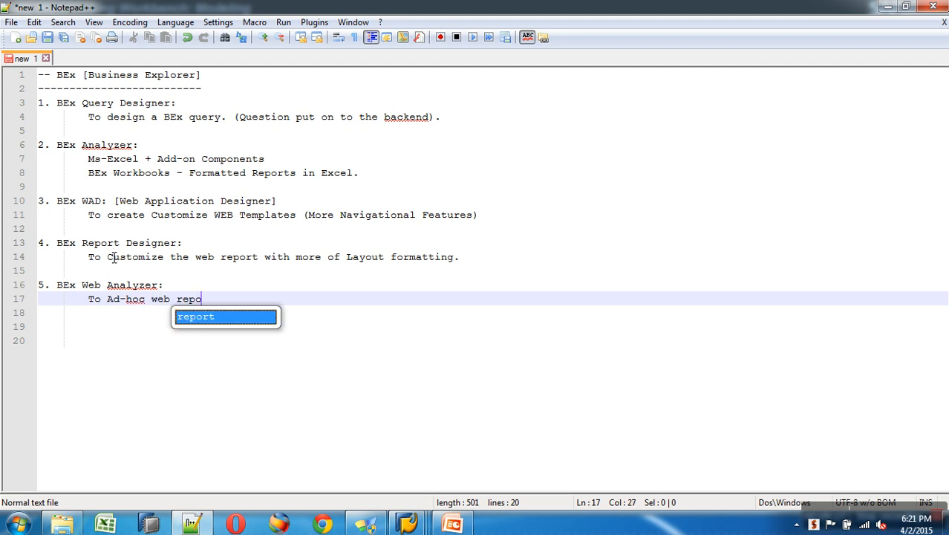
pyautogui.write('rts')
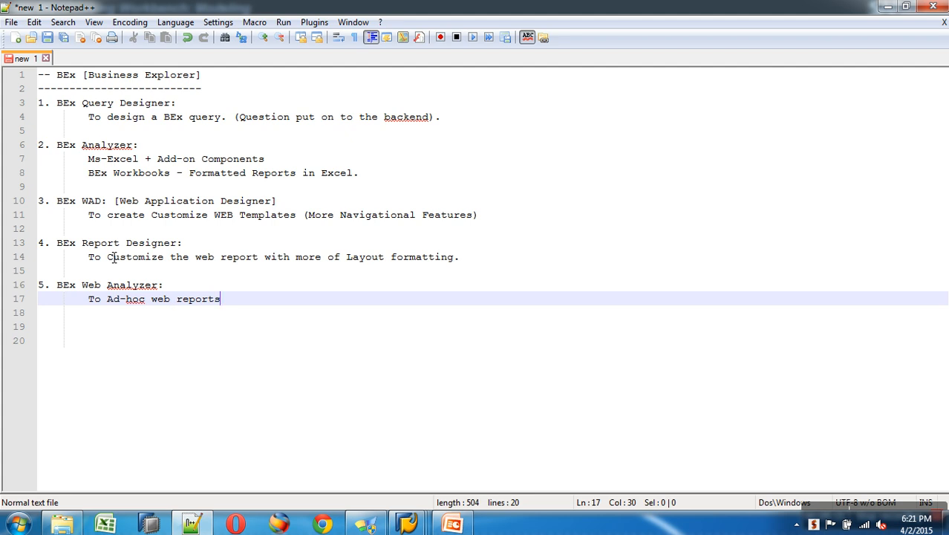
# Insert "design" before "Ad-hoc" in the Web Analyzer description and end the line with a period
pyautogui.hotkey('ctrl', 'Left')
pyautogui.hotkey('ctrl', 'Left')
pyautogui.hotkey('ctrl', 'Left')
pyautogui.hotkey('ctrl', 'Left')
pyautogui.hotkey('ctrl', 'Left')
pyautogui.write('design')
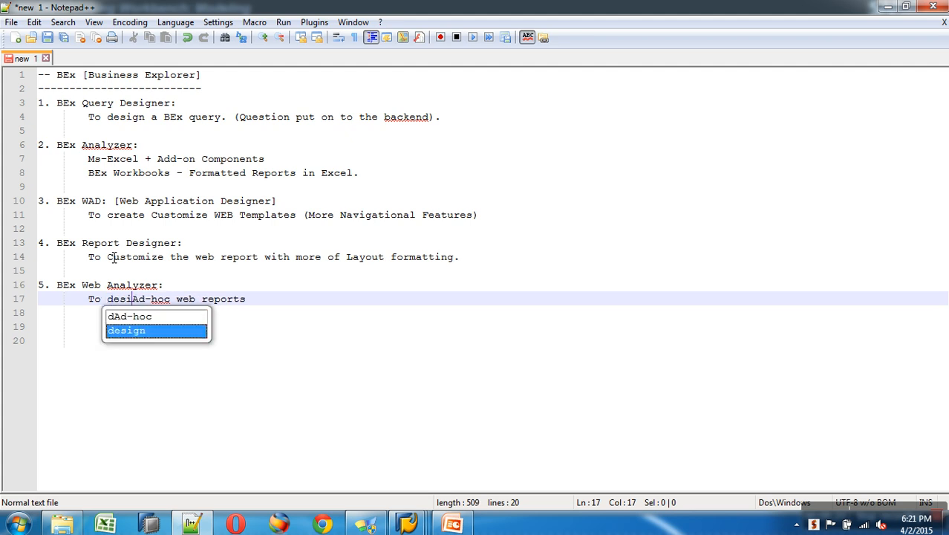
pyautogui.press('End')
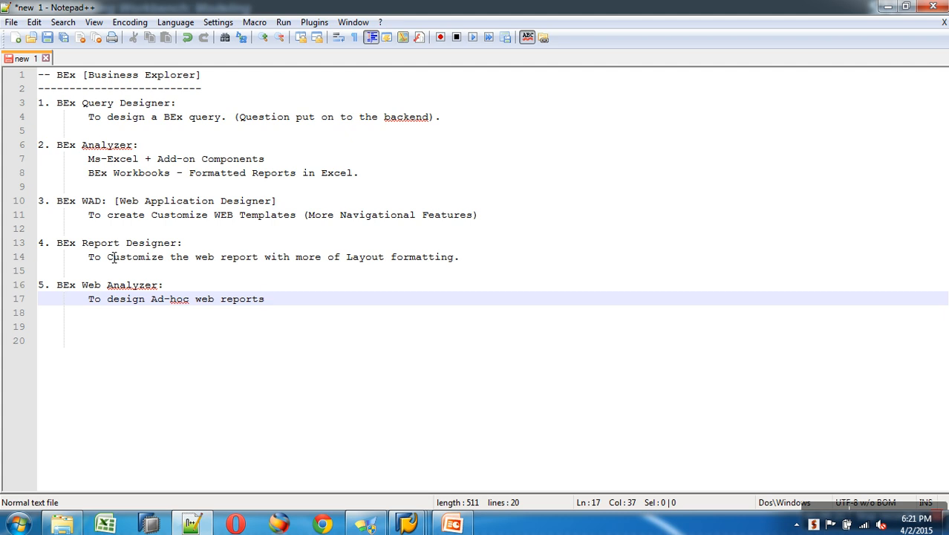
pyautogui.write('.')
# Insert a divider line above the BEx WAD entry, with "WEB" placed after a long run of dashes
pyautogui.click(57, 187)
pyautogui.press('Return')
pyautogui.write('-')
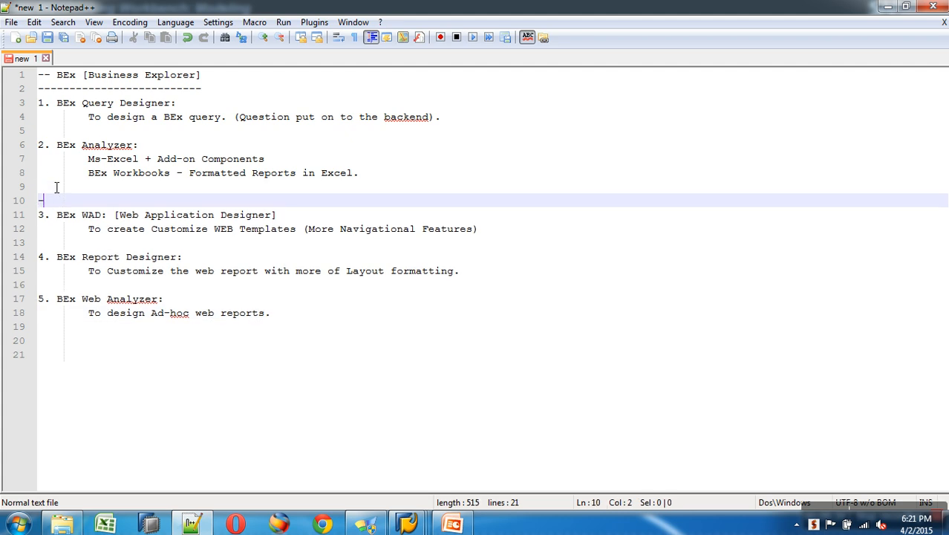
pyautogui.write('WEB')
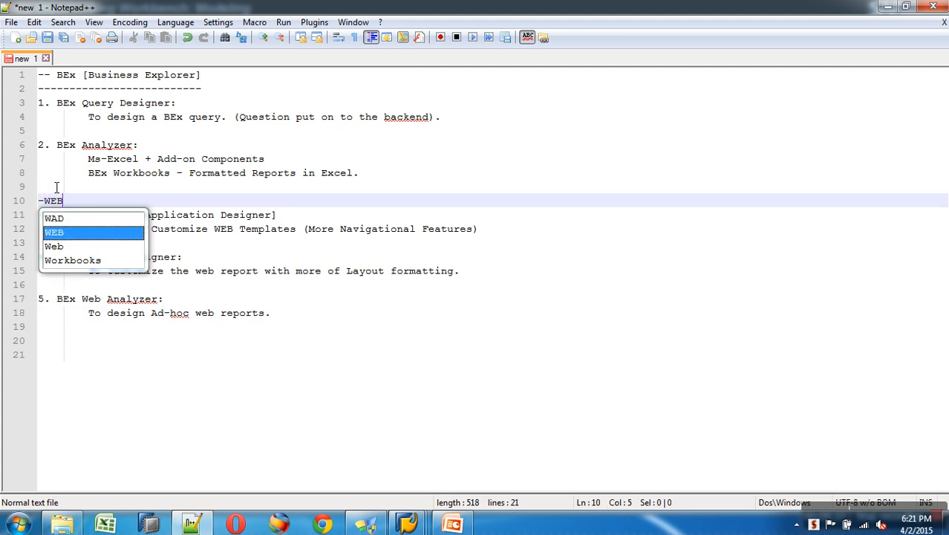
pyautogui.press('Escape')
pyautogui.write('---')
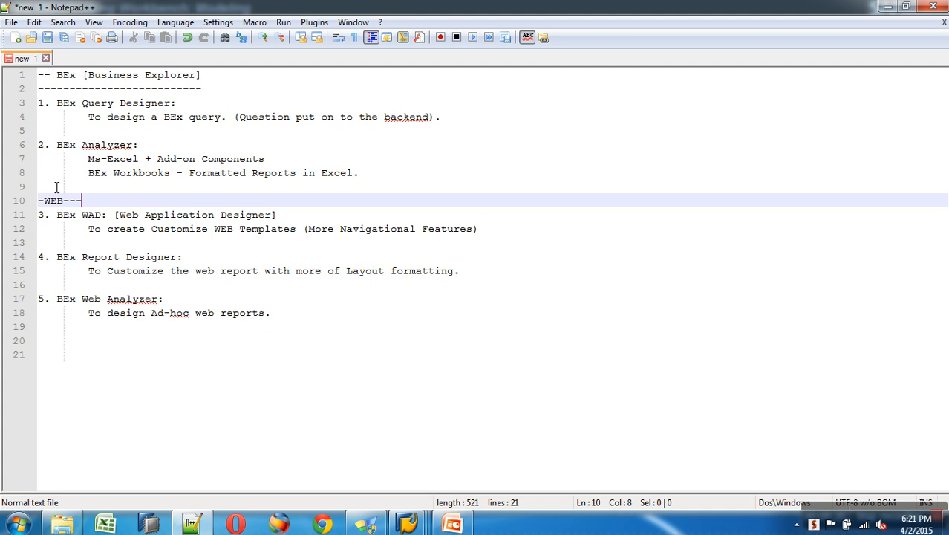
pyautogui.write('--------------------------WEB--')
pyautogui.press('End')
pyautogui.write('------')
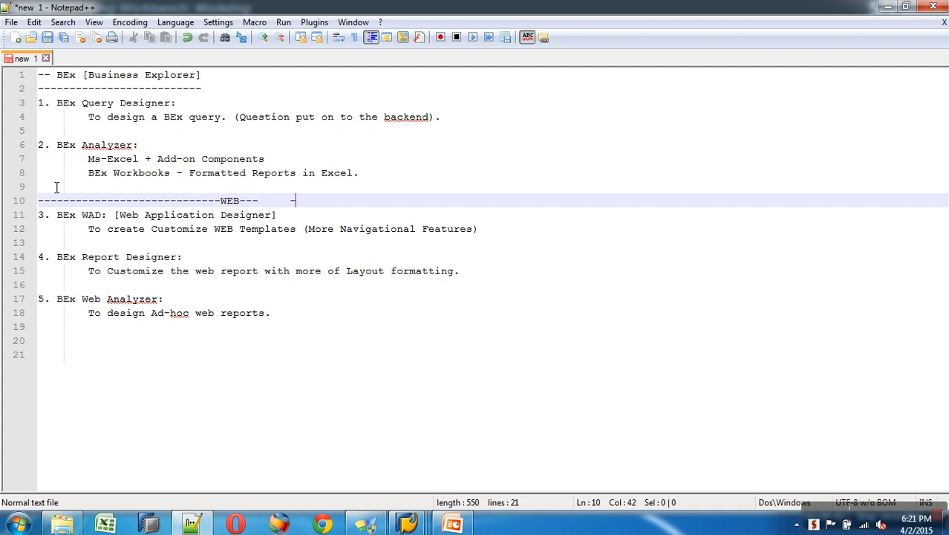
# Replace the uneven gap and dashes after "WEB" in the divider with one long continuous run of dashes
pyautogui.press('BackSpace')
pyautogui.press('BackSpace')
pyautogui.press('BackSpace')
pyautogui.press('BackSpace')
pyautogui.press('BackSpace')
pyautogui.press('BackSpace')
pyautogui.press('BackSpace')
pyautogui.press('BackSpace')
pyautogui.write('-------------------------------------')
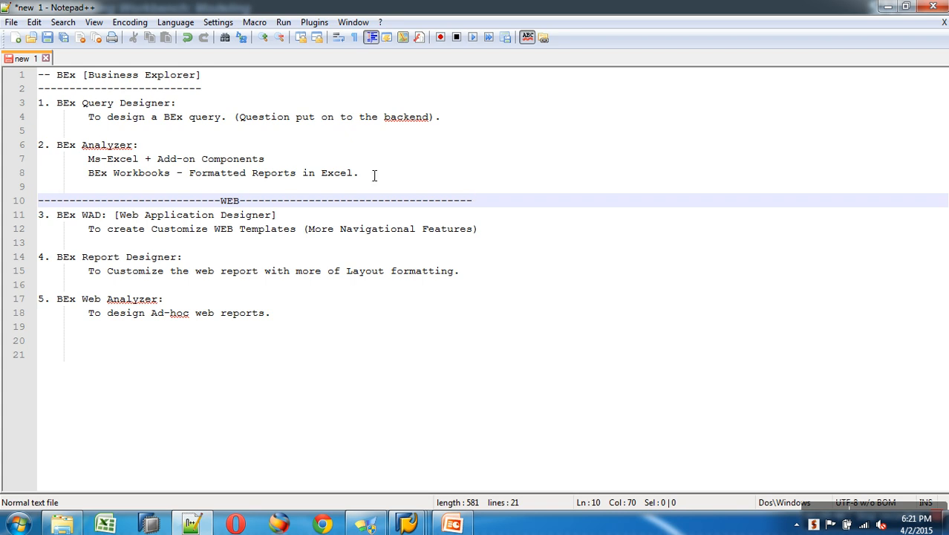
# Review the five BEx tool entries, highlighting them as a whole and in separate groups
pyautogui.moveTo(462, 118); pyautogui.dragTo(51, 112)
pyautogui.moveTo(358, 173); pyautogui.dragTo(44, 144)
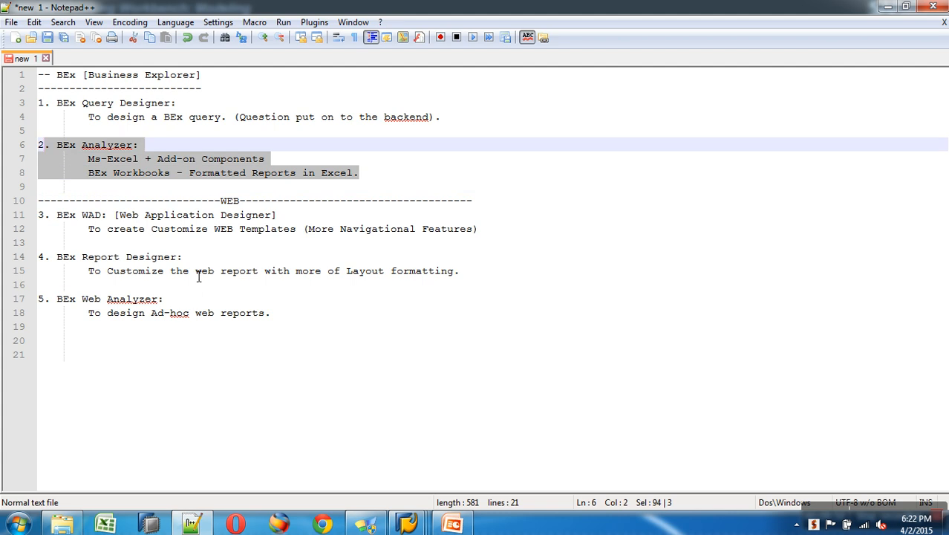
pyautogui.moveTo(290, 321); pyautogui.dragTo(41, 108)
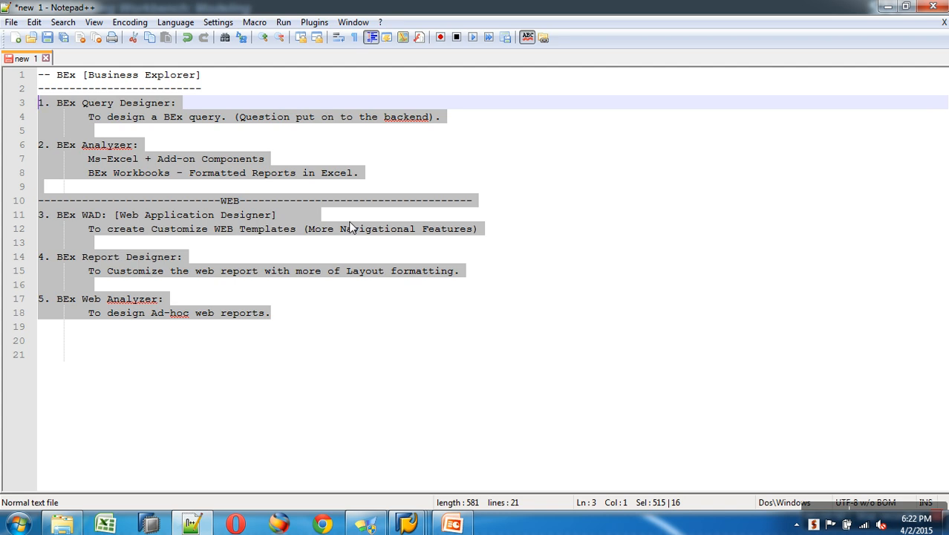
pyautogui.click(480, 146)
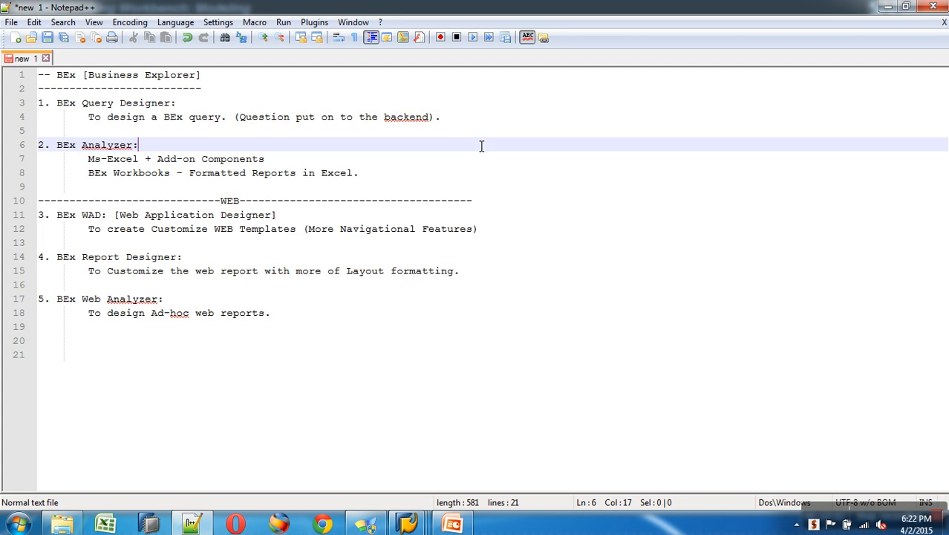
pyautogui.click(462, 123)
pyautogui.moveTo(462, 122); pyautogui.dragTo(37, 104)
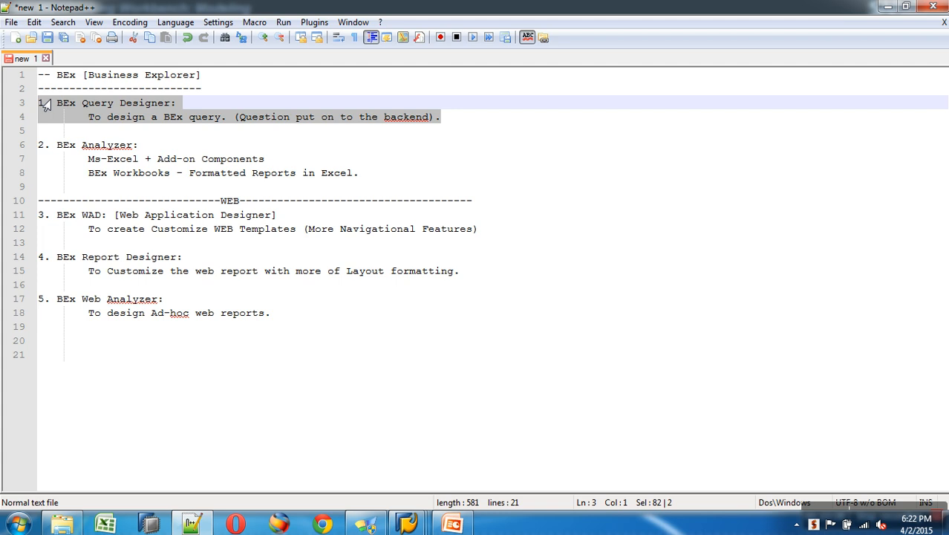
pyautogui.moveTo(369, 179); pyautogui.dragTo(37, 149)
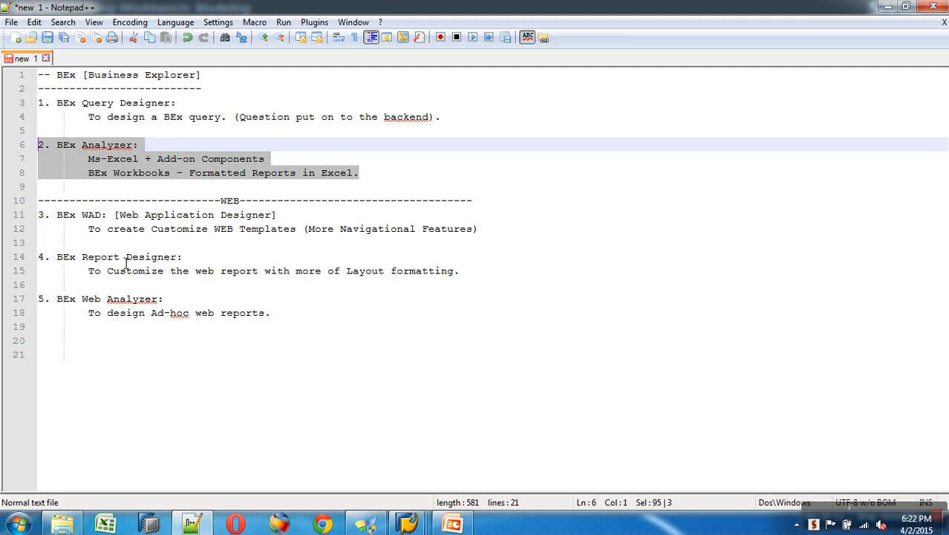
pyautogui.click(289, 318)
pyautogui.moveTo(289, 318); pyautogui.dragTo(25, 258)
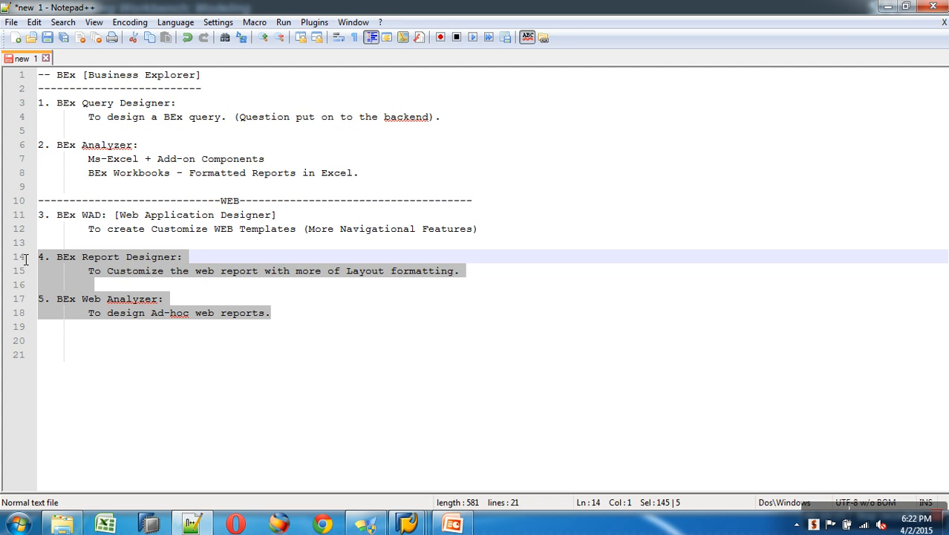
pyautogui.moveTo(483, 229); pyautogui.dragTo(41, 221)
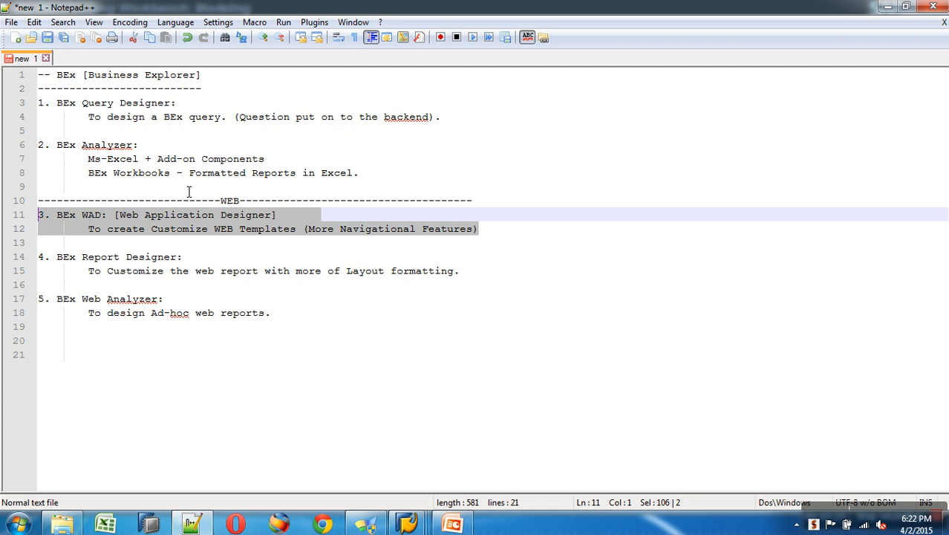
# Examine the BEx Query Designer entry and its description by highlighting them
pyautogui.click(460, 121)
pyautogui.moveTo(459, 129); pyautogui.dragTo(40, 98)
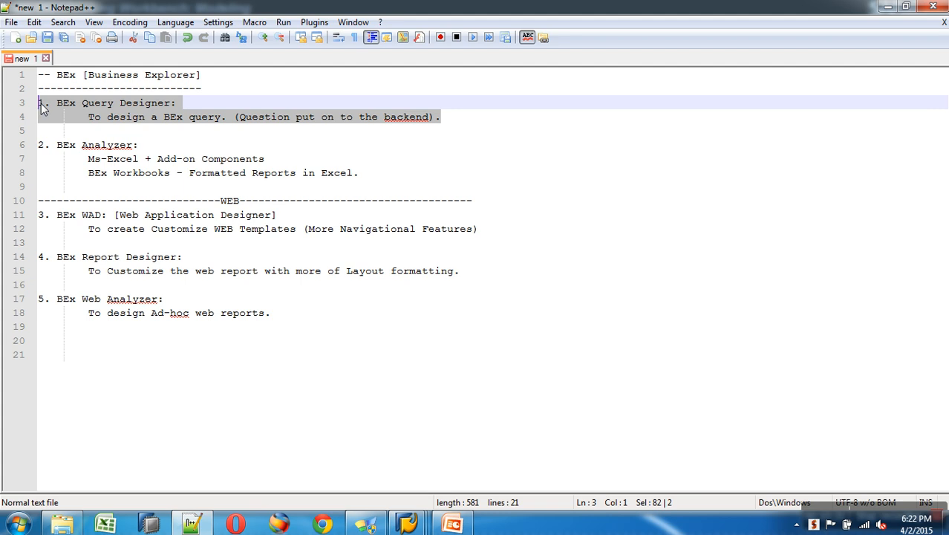
pyautogui.click(223, 132)
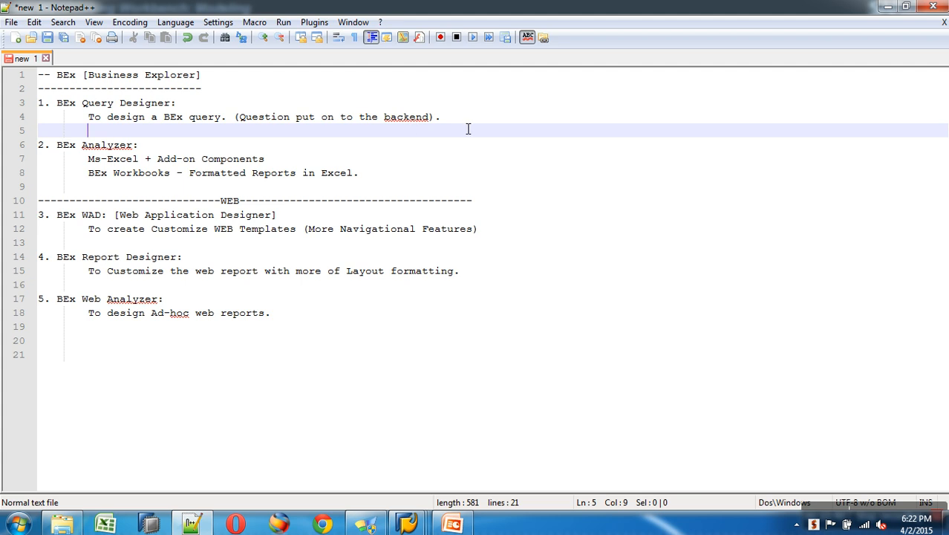
pyautogui.press('Up')
pyautogui.press('End')
pyautogui.moveTo(467, 129); pyautogui.dragTo(45, 102)
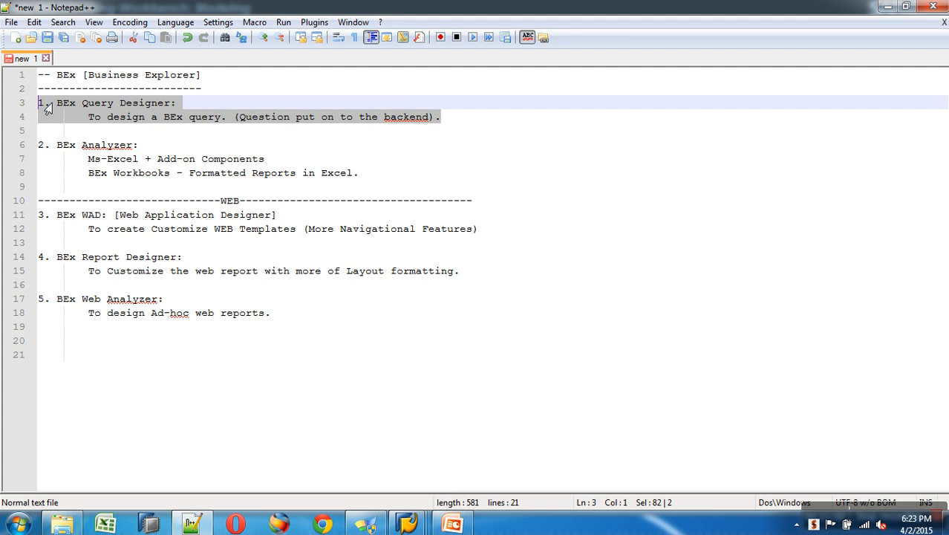
pyautogui.click(478, 131)
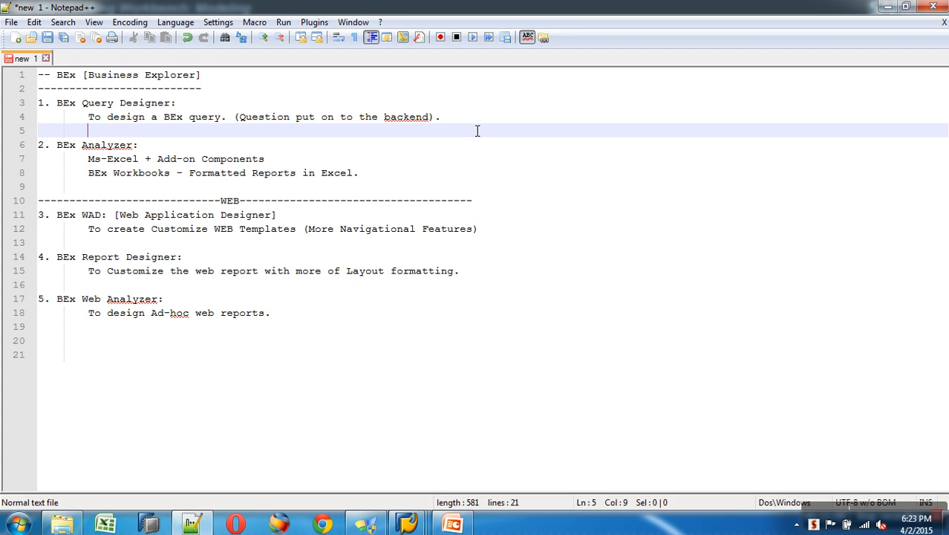
pyautogui.moveTo(478, 130); pyautogui.dragTo(33, 105)
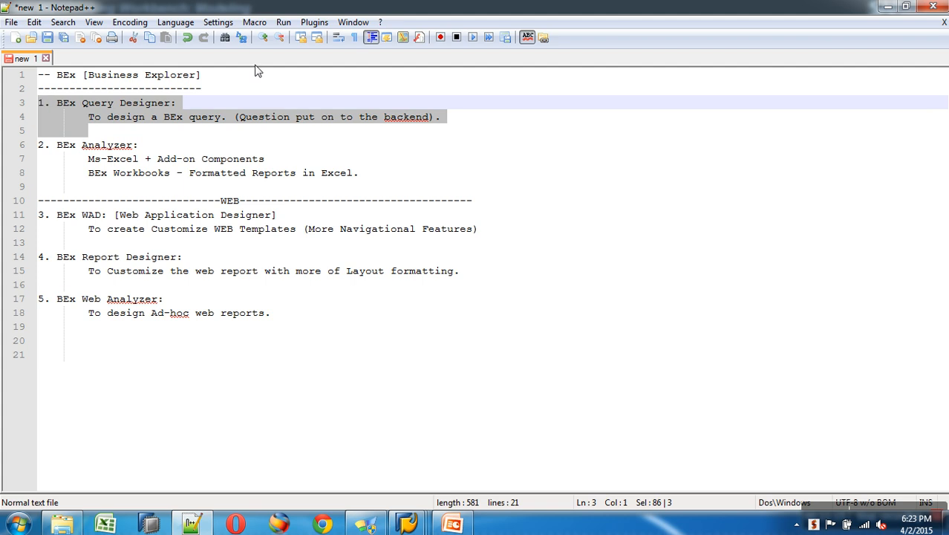
# Compare the Query Designer and Analyzer entries with the web tools under the WEB divider, highlighting each group
pyautogui.moveTo(297, 327); pyautogui.dragTo(28, 214)
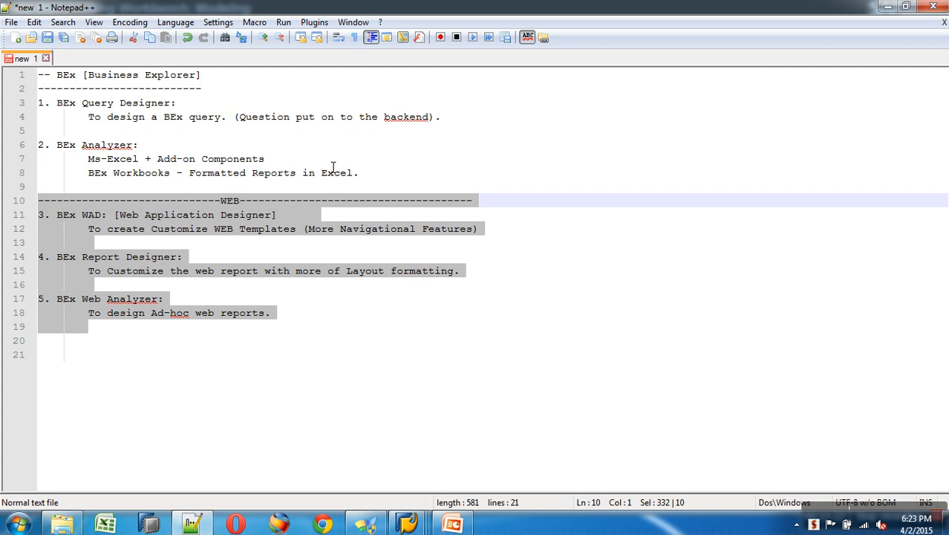
pyautogui.moveTo(462, 118); pyautogui.dragTo(37, 108)
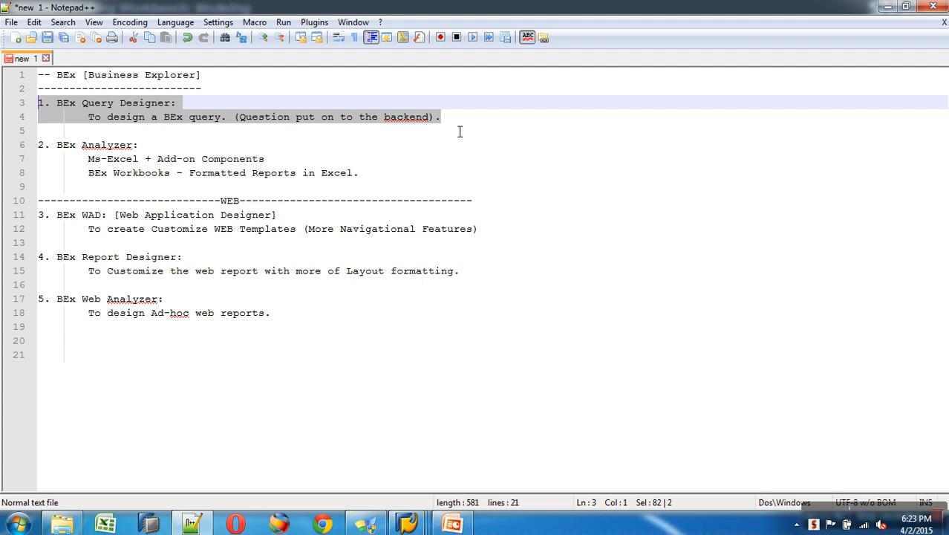
pyautogui.moveTo(360, 184); pyautogui.dragTo(31, 104)
pyautogui.moveTo(280, 326); pyautogui.dragTo(17, 227)
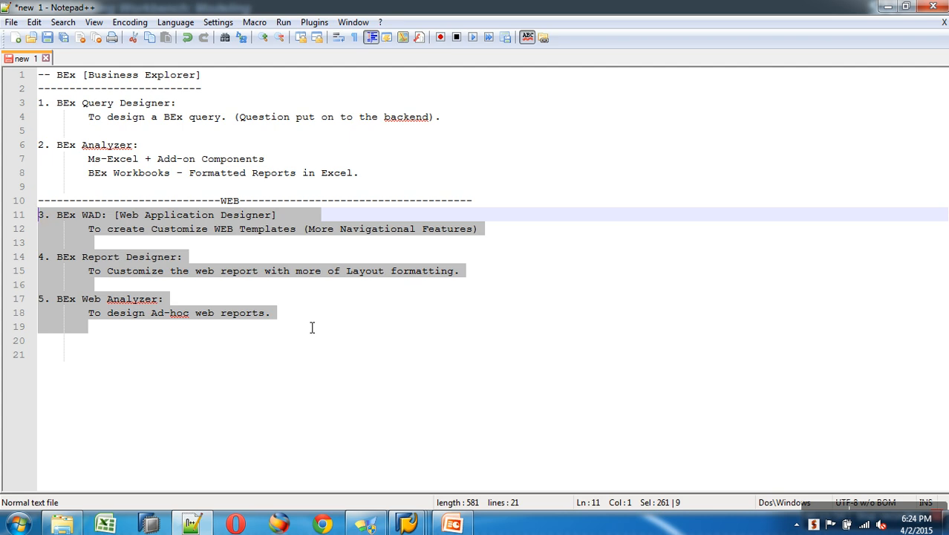
pyautogui.click(284, 233)
pyautogui.click(476, 231)
pyautogui.moveTo(477, 231); pyautogui.dragTo(34, 215)
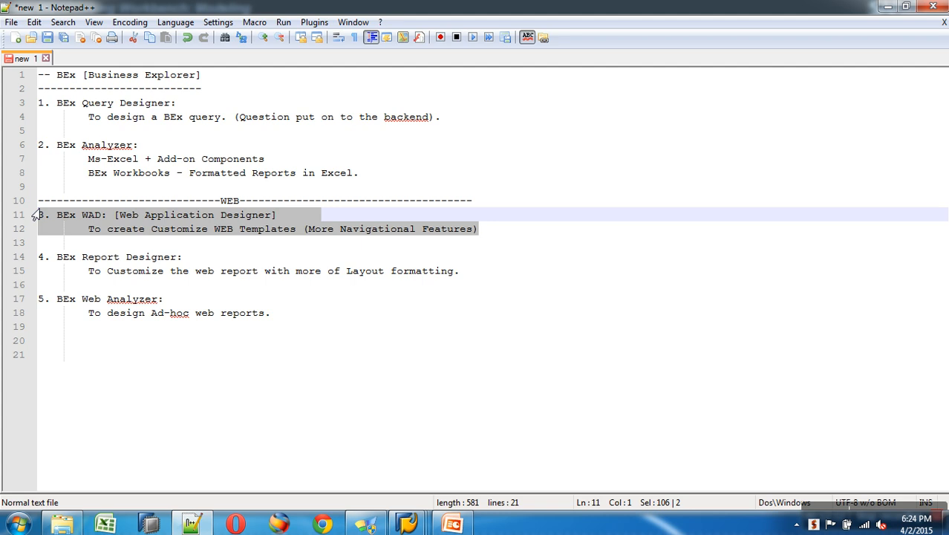
pyautogui.click(410, 348)
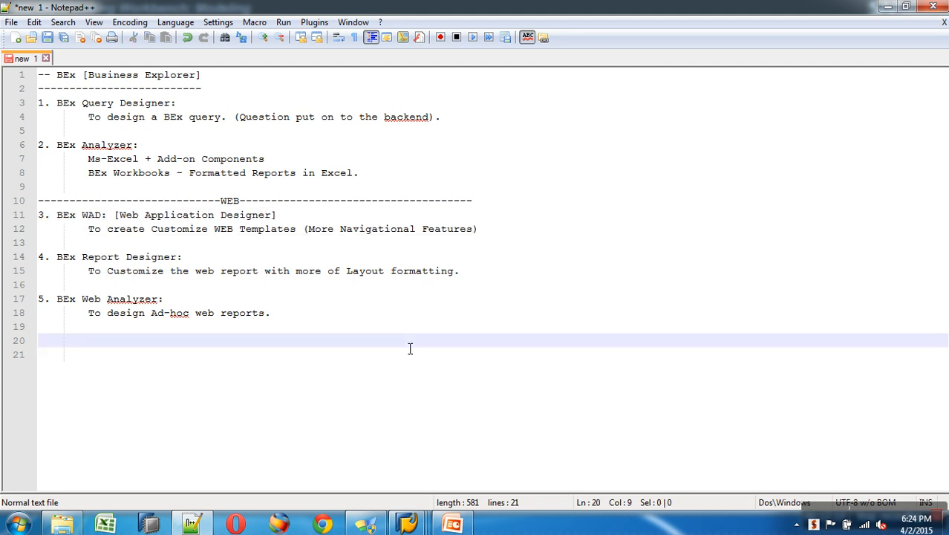
# Copy the heading "1. BEx Query Designer:" below the Web Analyzer entry, unindented, and underline it with a row of dashes
pyautogui.moveTo(468, 117); pyautogui.dragTo(22, 90)
pyautogui.click(205, 108)
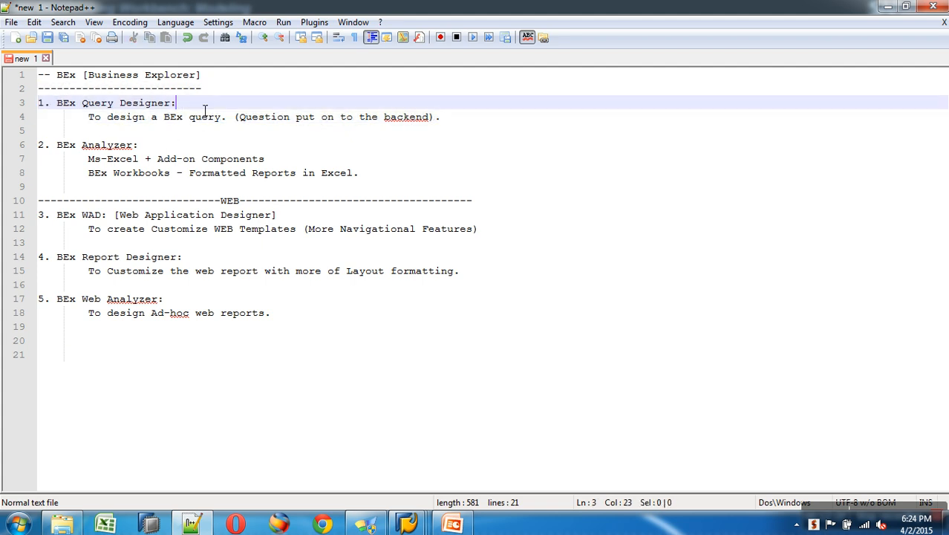
pyautogui.hotkey('shift', 'Home')
pyautogui.hotkey('ctrl', 'c')
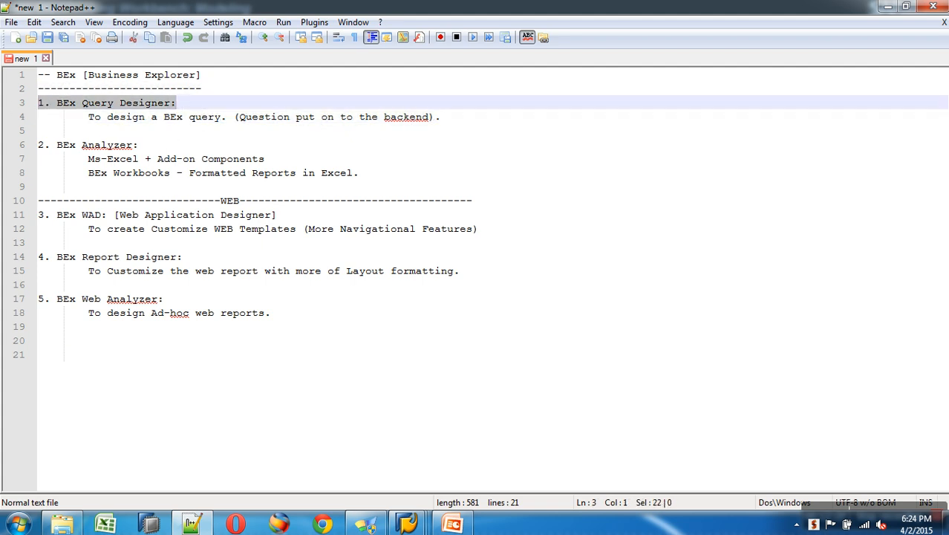
pyautogui.click(83, 345)
pyautogui.press('Home')
pyautogui.hotkey('ctrl', 'v')
pyautogui.press('Return')
pyautogui.write('----------------------')
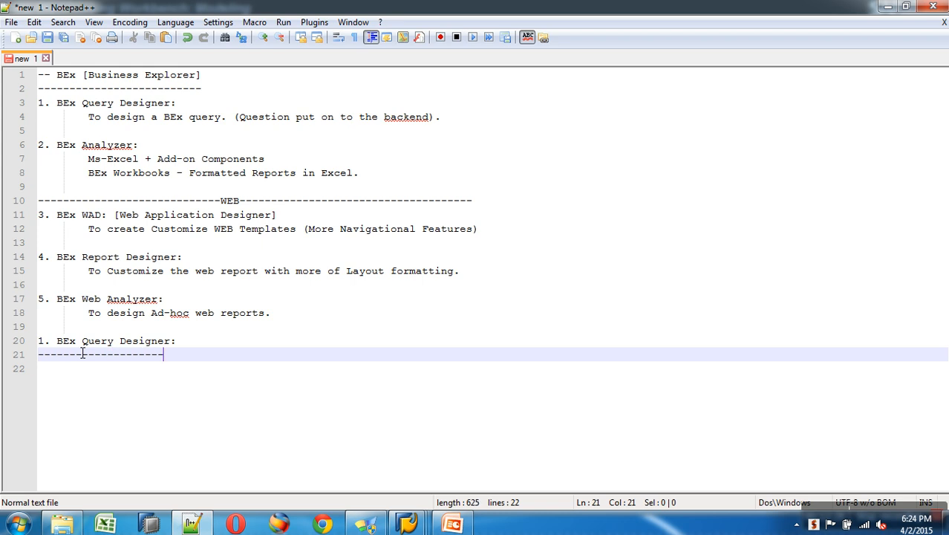
# Add about sixteen blank lines beneath the underlined Query Designer heading as space for its notes
pyautogui.press('Return')
pyautogui.press('Return')
pyautogui.press('Return')
pyautogui.press('Return')
pyautogui.press('Return')
pyautogui.press('Return')
pyautogui.press('Return')
pyautogui.press('Return')
pyautogui.press('Return')
pyautogui.press('Return')
pyautogui.press('Return')
pyautogui.press('Return')
pyautogui.press('Return')
pyautogui.press('Return')
pyautogui.press('Return')
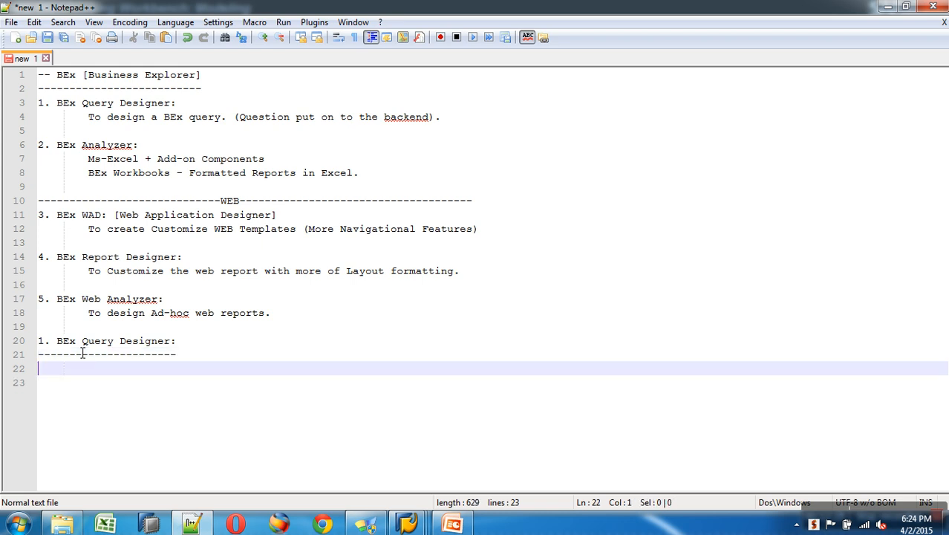
pyautogui.press('Return')
pyautogui.press('Return')
pyautogui.press('Return')
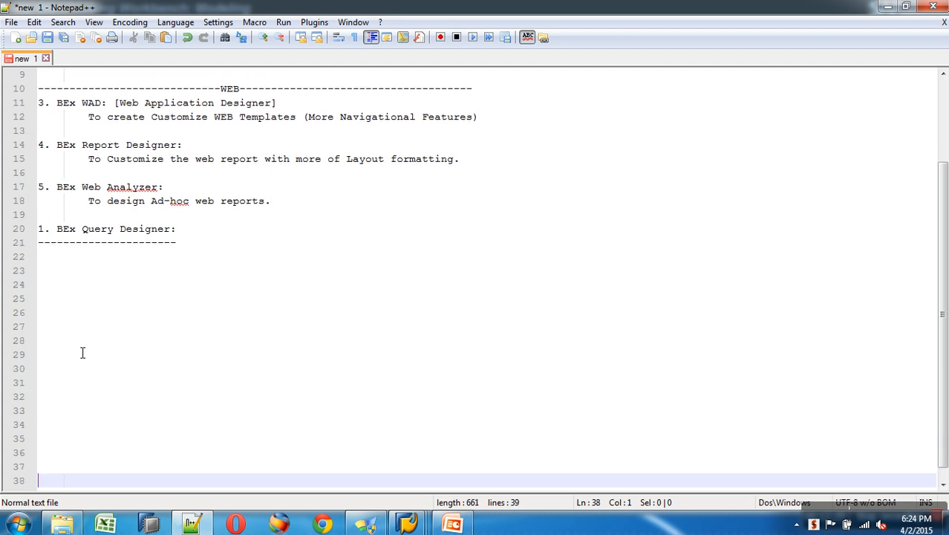
# Cut the heading "1. BEx Query Designer:" and its dashed underline from below the Web Analyzer entry
pyautogui.moveTo(210, 229); pyautogui.dragTo(6, 215)
pyautogui.press('Delete')
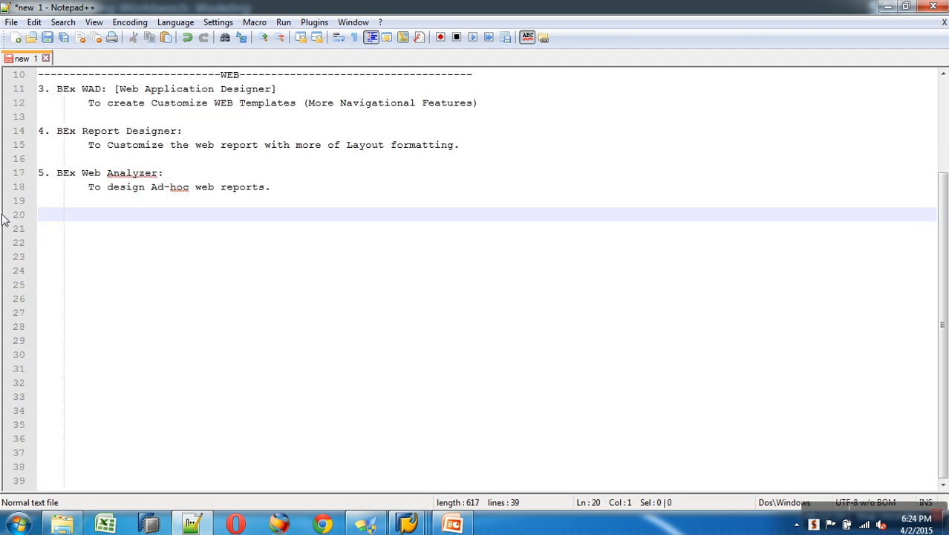
pyautogui.scroll(3, 119, 141)
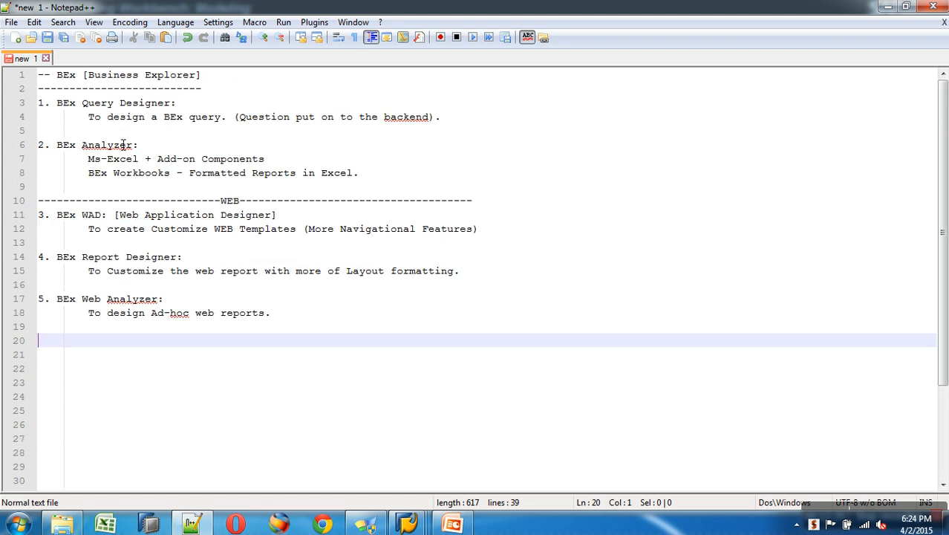
# Start saving the notes under a new name and browse to the Batch2 folder inside Vedios Sharing on the Desktop
pyautogui.rightClick(18, 56)
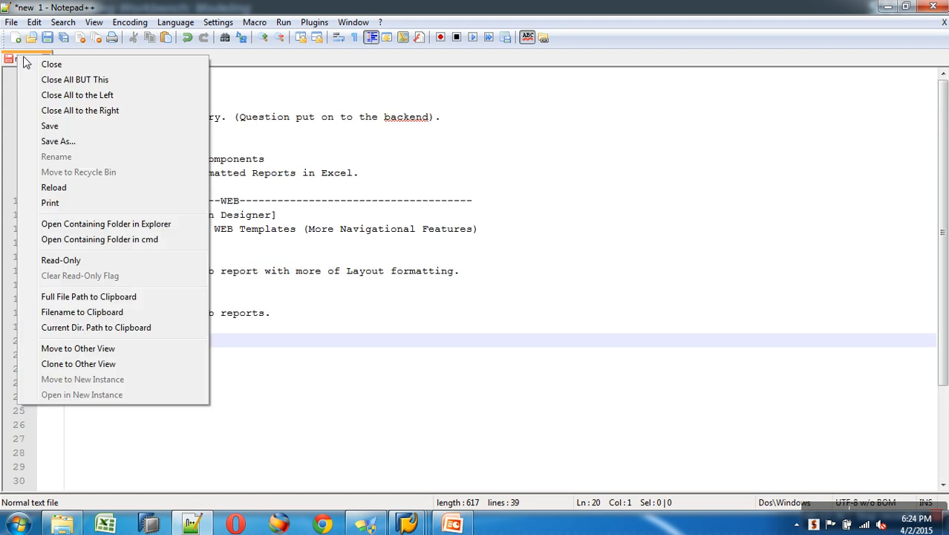
pyautogui.click(63, 140)
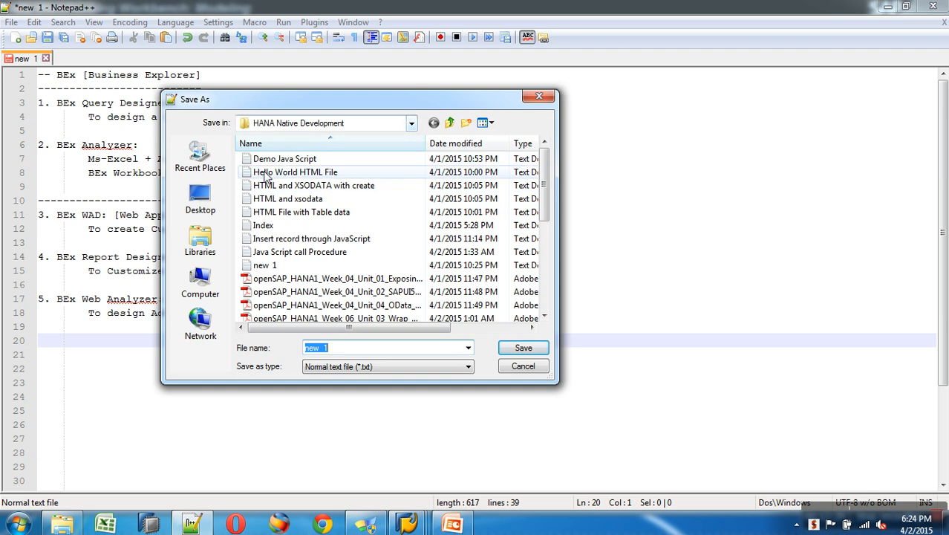
pyautogui.click(200, 198)
pyautogui.click(546, 300)
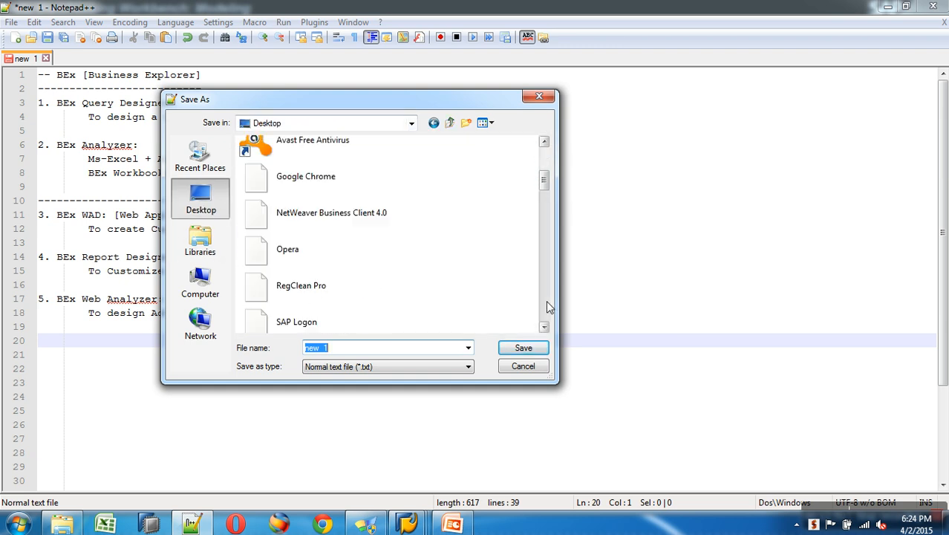
pyautogui.click(545, 300)
pyautogui.click(545, 300)
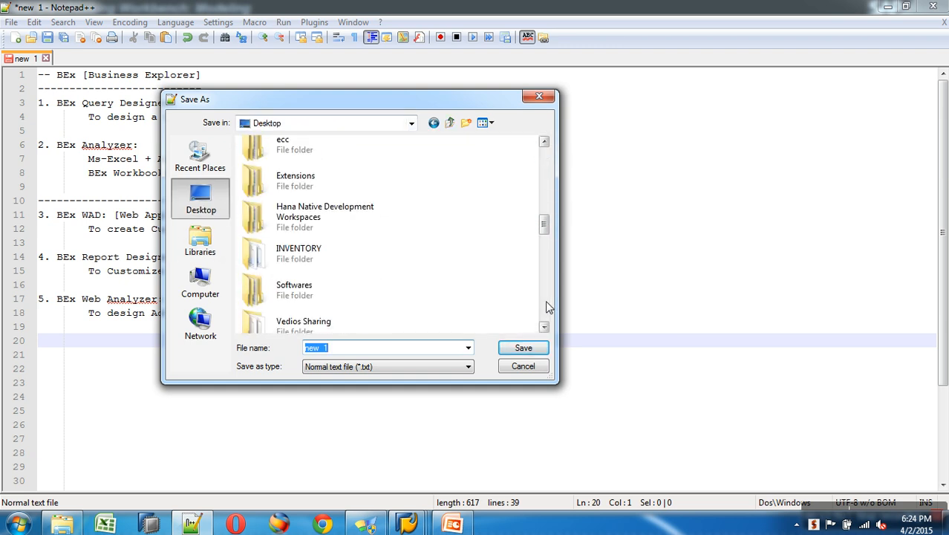
pyautogui.click(545, 300)
pyautogui.click(543, 141)
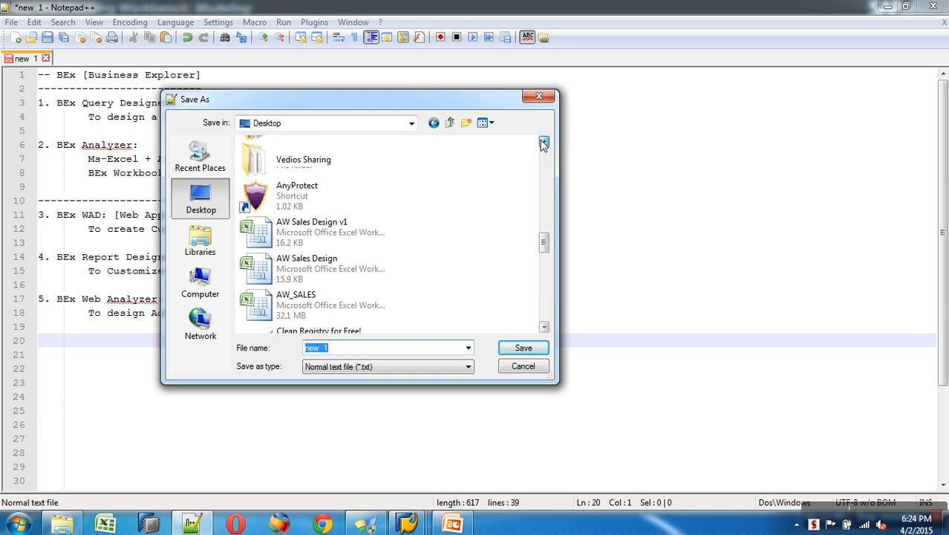
pyautogui.doubleClick(286, 159)
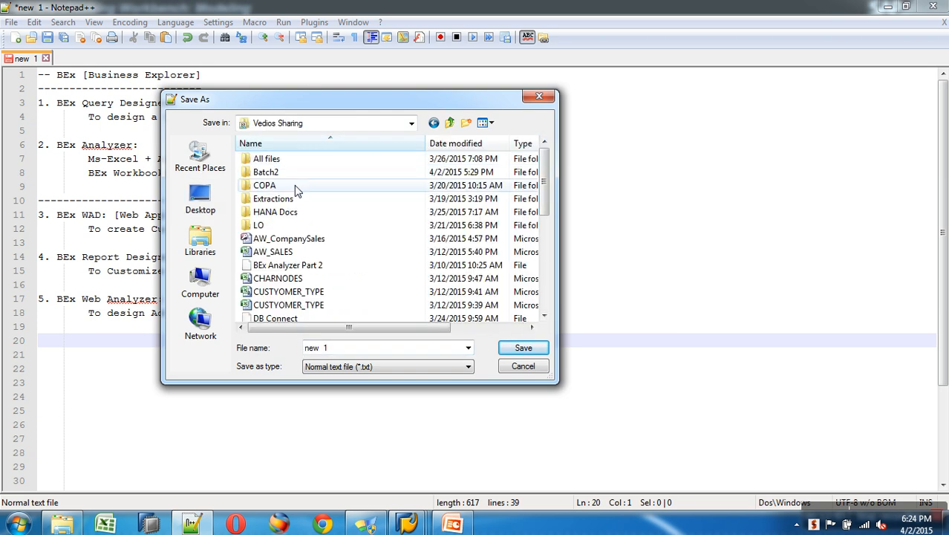
pyautogui.doubleClick(275, 172)
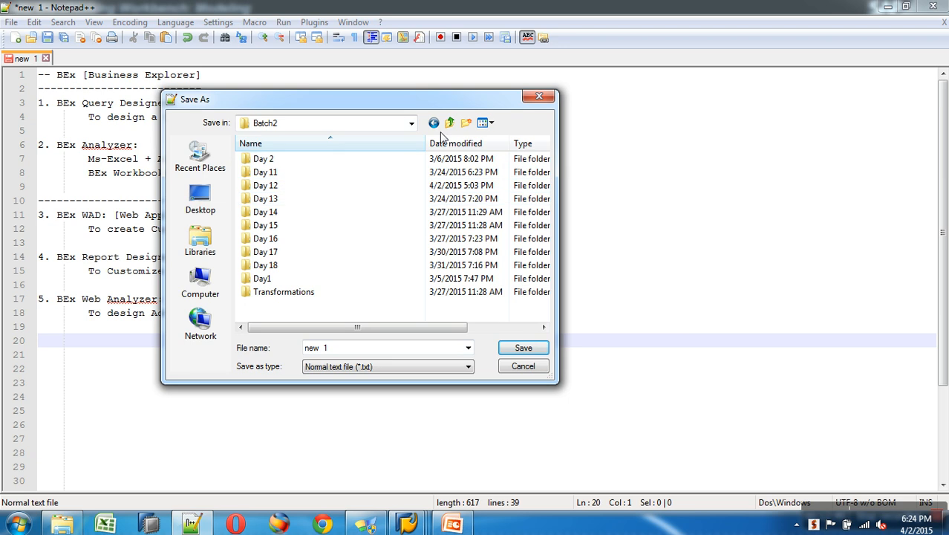
# Create a folder named Reporting inside Batch2 and open it
pyautogui.click(467, 125)
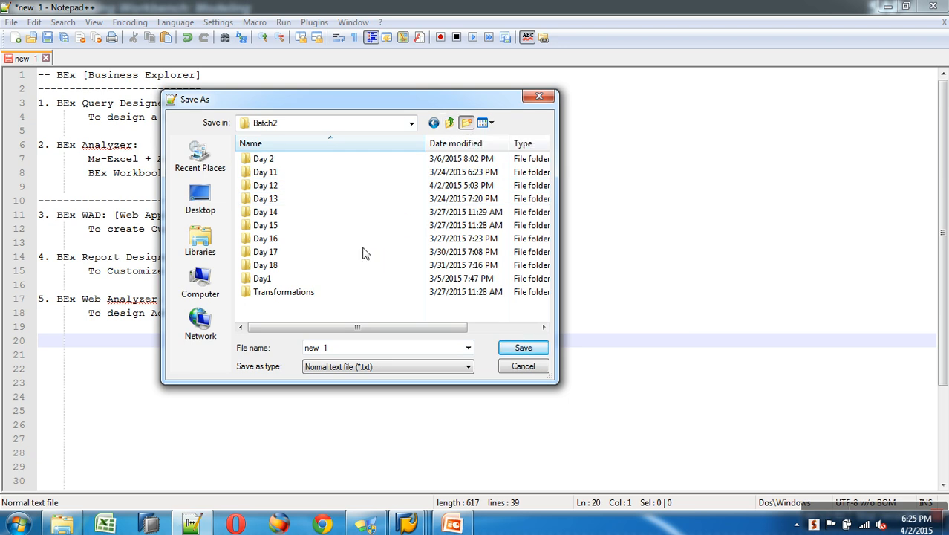
pyautogui.write('Re')
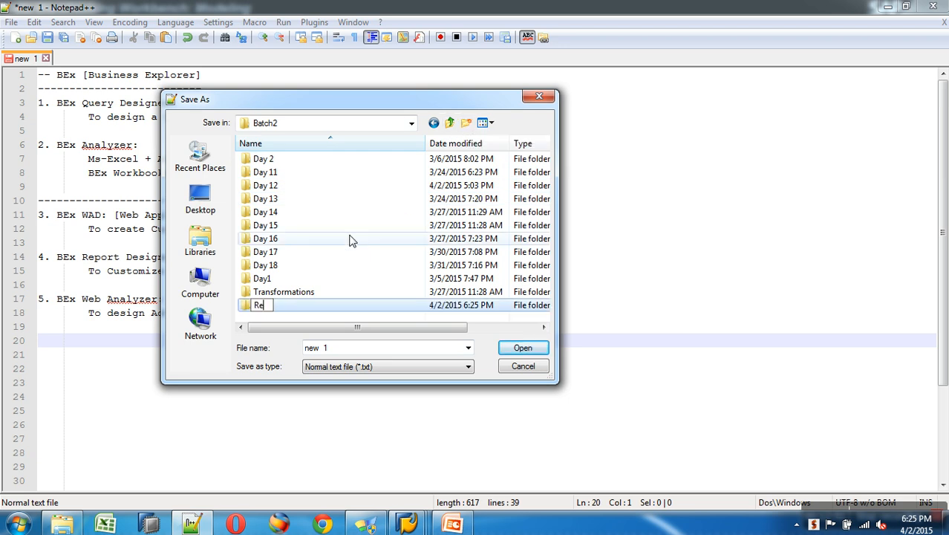
pyautogui.write('porting')
pyautogui.press('Return')
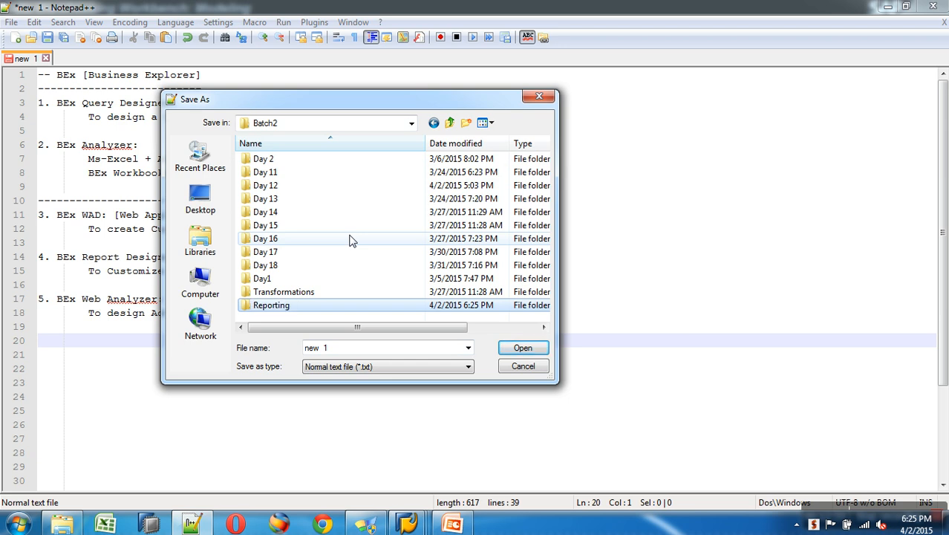
pyautogui.doubleClick(283, 305)
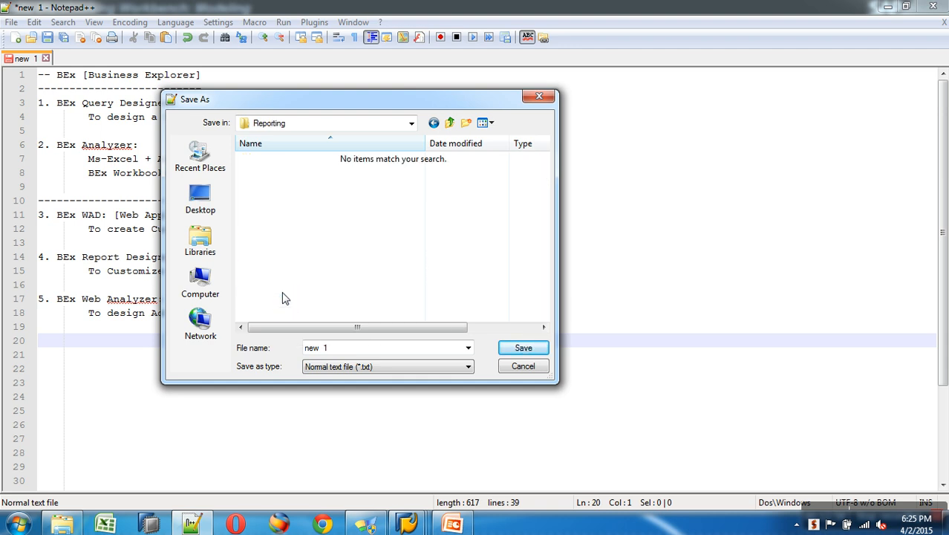
# Create a folder named Day 19 inside Reporting and open it
pyautogui.click(466, 123)
pyautogui.write('Day 19')
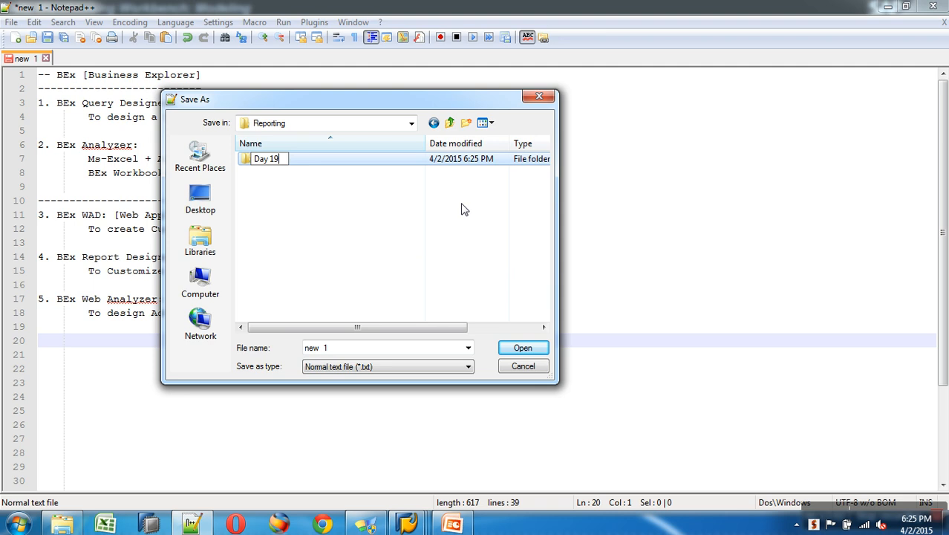
pyautogui.press('Return')
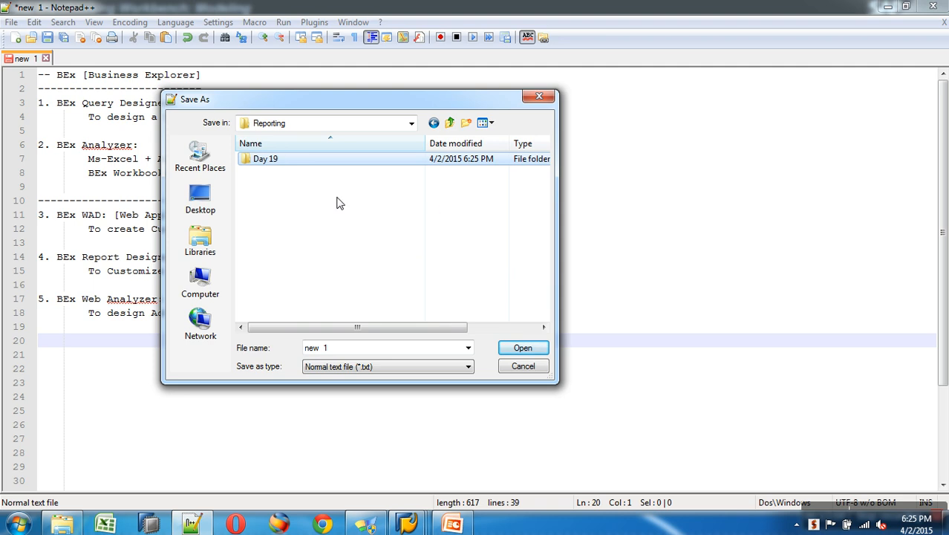
pyautogui.doubleClick(268, 158)
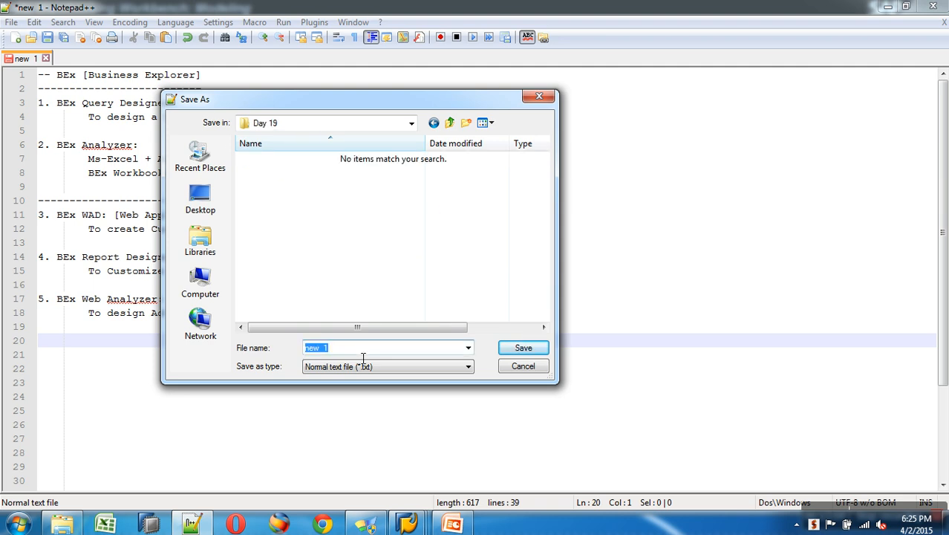
# Save the notes in the Day 19 folder as a text file named Reporting Introduction
pyautogui.write('Reporting Int')
pyautogui.write('roduction')
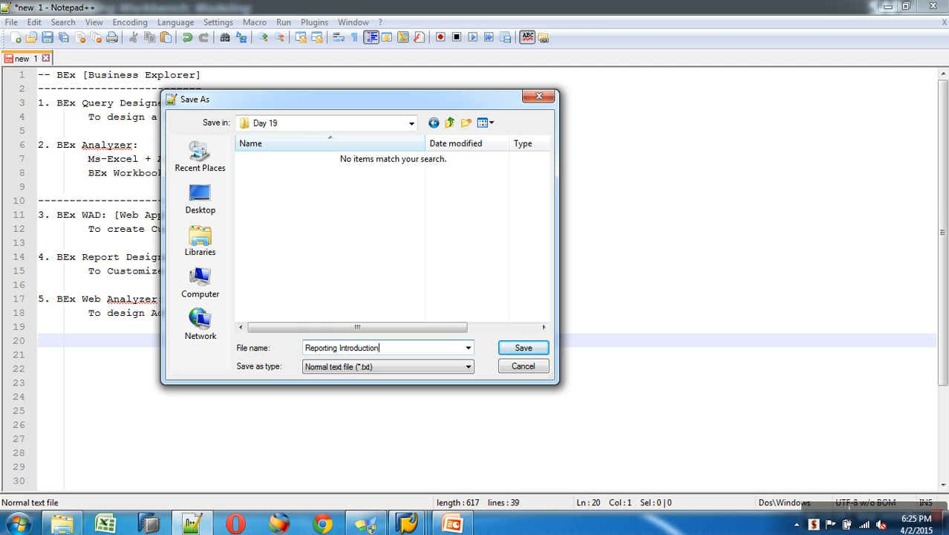
pyautogui.click(523, 348)
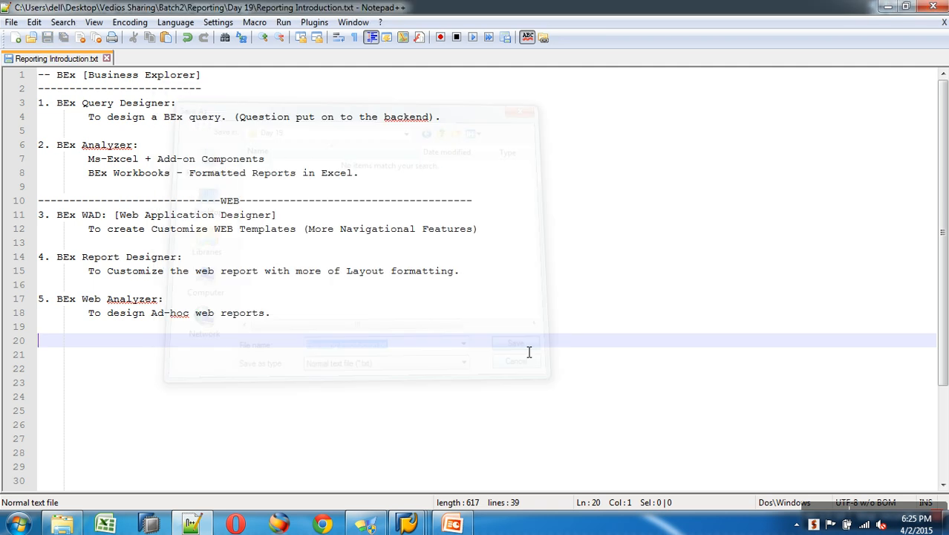
# Create a new document and paste the underlined heading "1. BEx Query Designer:" into it, followed by a new line
pyautogui.click(18, 38)
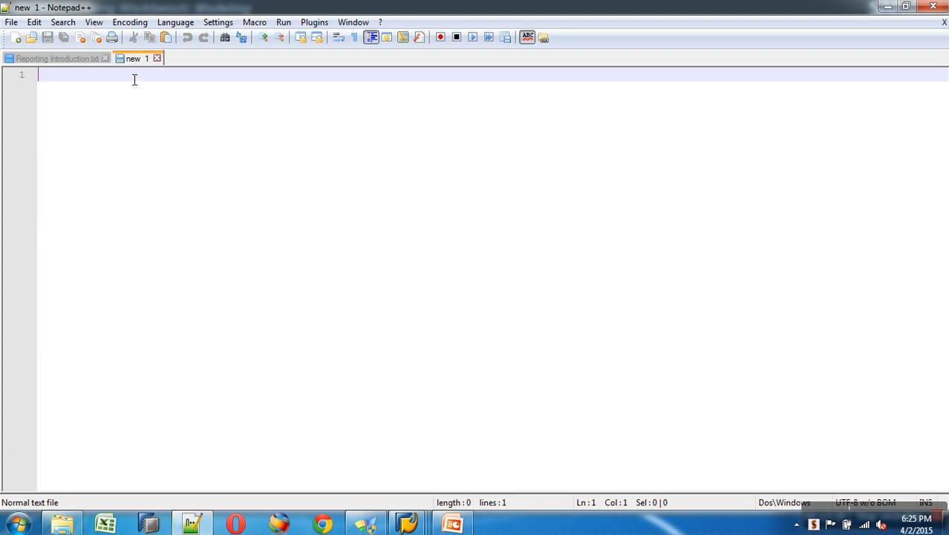
pyautogui.write('1. BEx Query Designer: ----------------------')
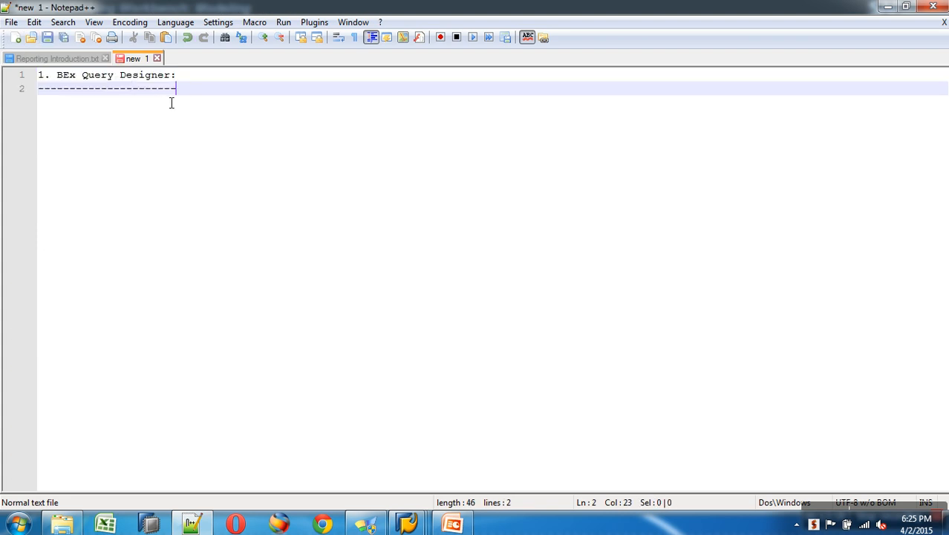
pyautogui.press('Return')
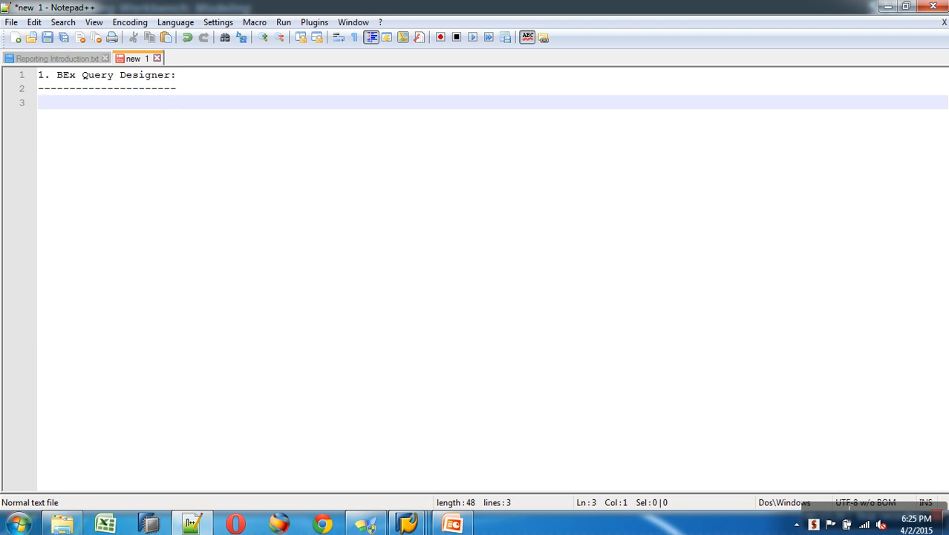
# Launch Query Designer from the Business Explorer program group
pyautogui.click(20, 525)
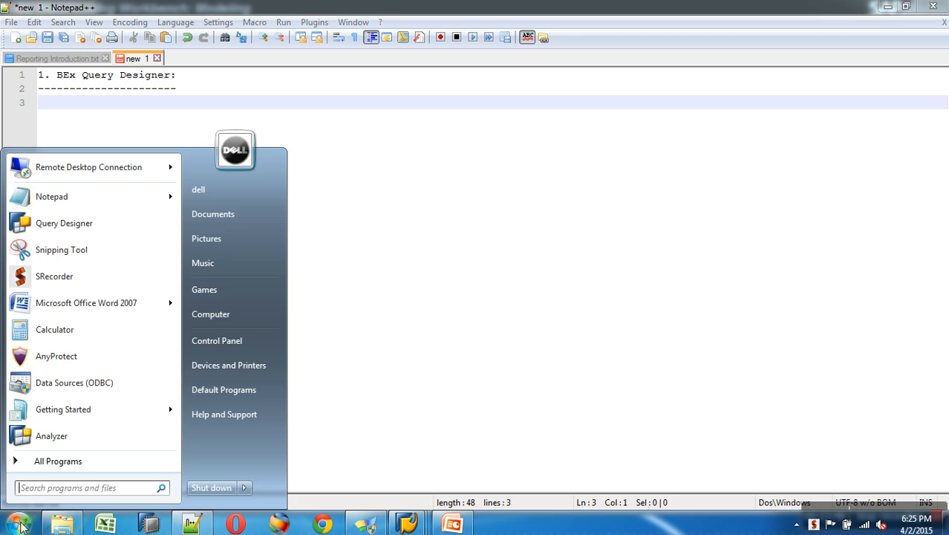
pyautogui.click(53, 464)
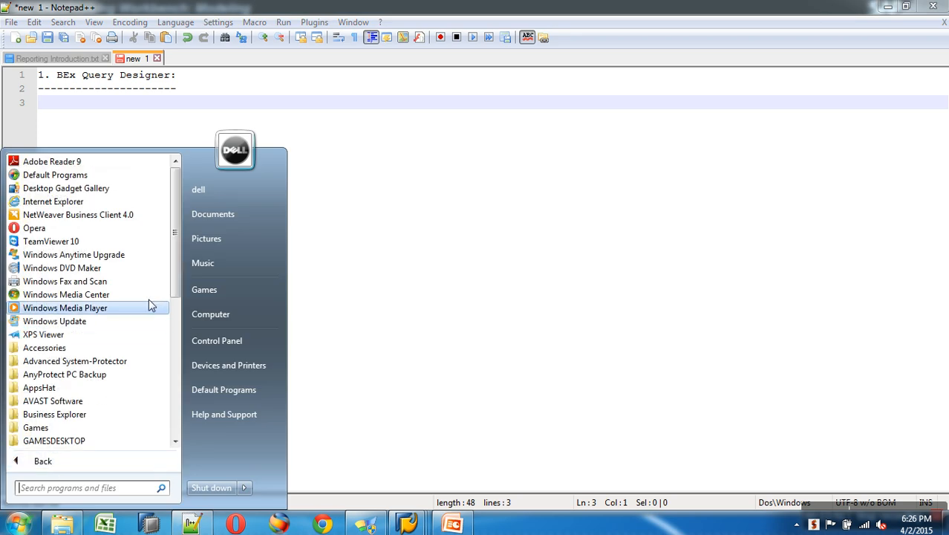
pyautogui.moveTo(174, 264); pyautogui.dragTo(177, 349)
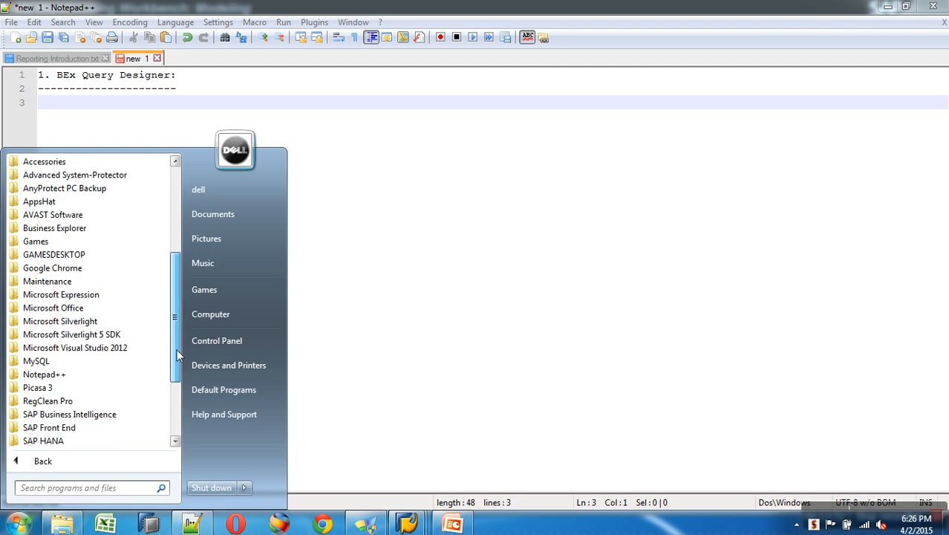
pyautogui.click(66, 230)
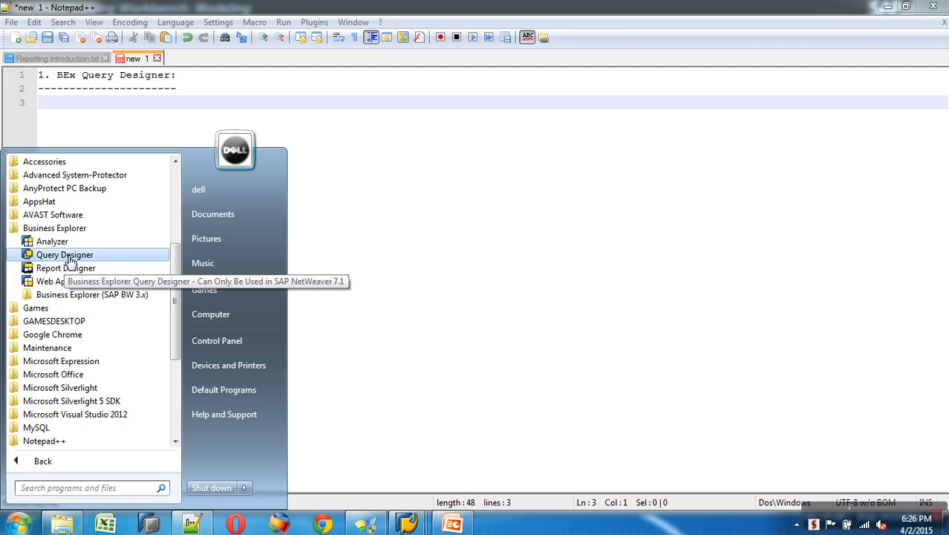
pyautogui.click(70, 260)
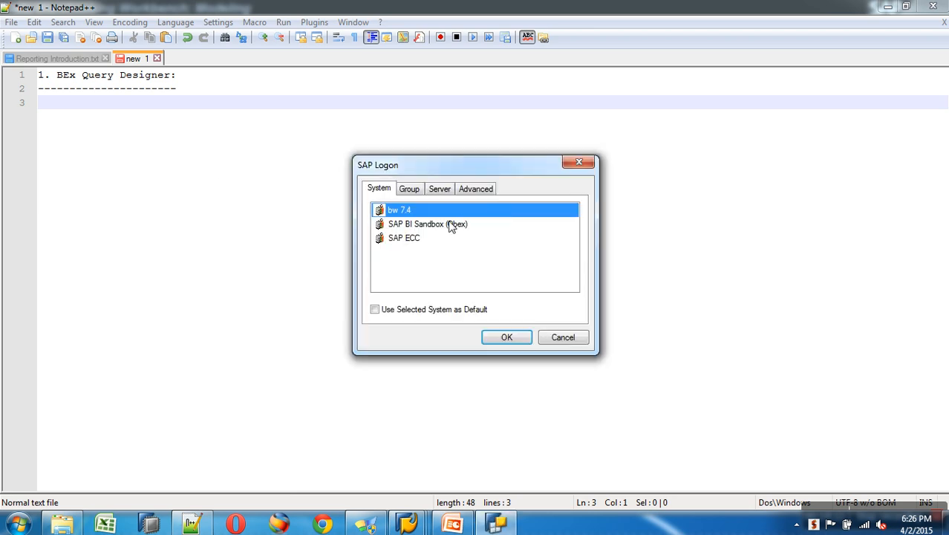
# Log on to the SAP BI Sandbox (Qbex) system by entering the account password
pyautogui.click(451, 225)
pyautogui.click(499, 340)
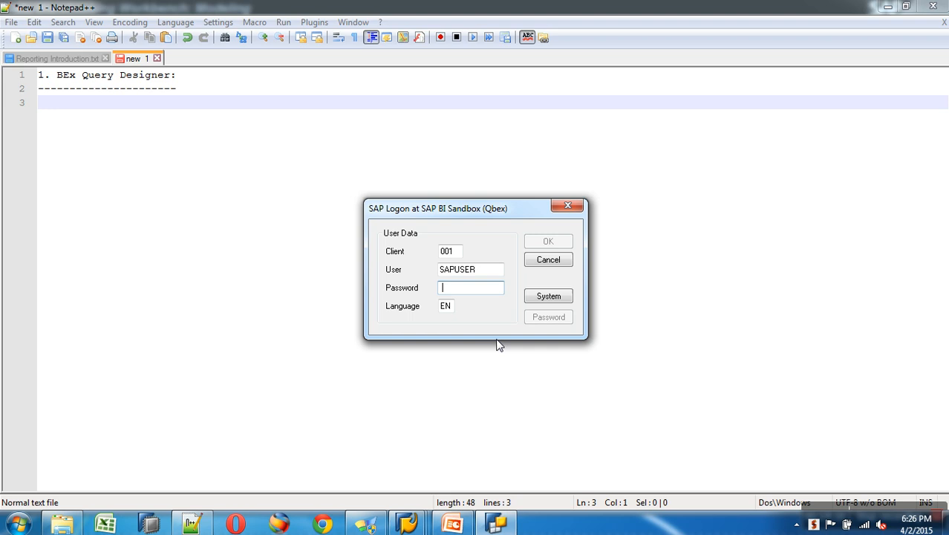
pyautogui.write('••')
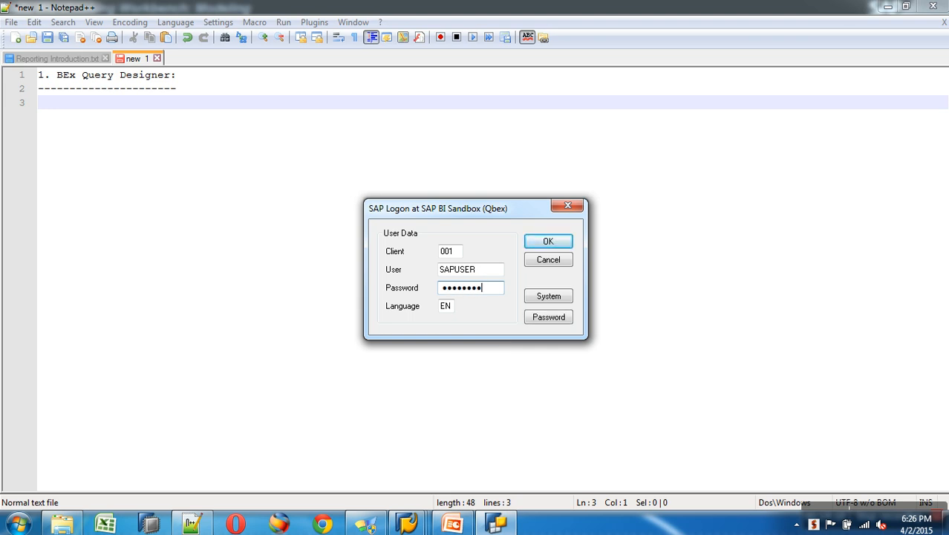
pyautogui.click(548, 241)
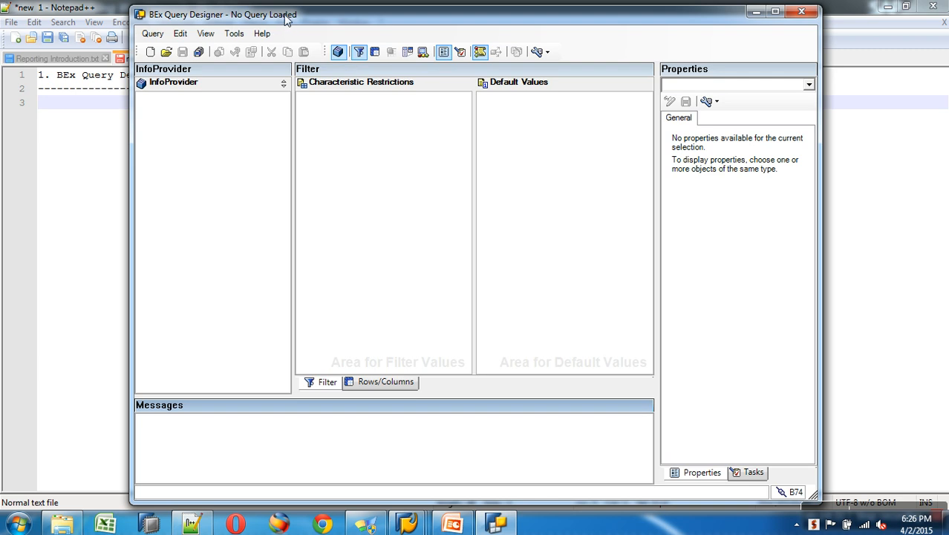
# Examine the Query Designer's menus, its InfoProvider, Filter and Rows/Columns areas, and the object list of the Properties area
pyautogui.moveTo(286, 19); pyautogui.dragTo(280, 16)
pyautogui.click(148, 31)
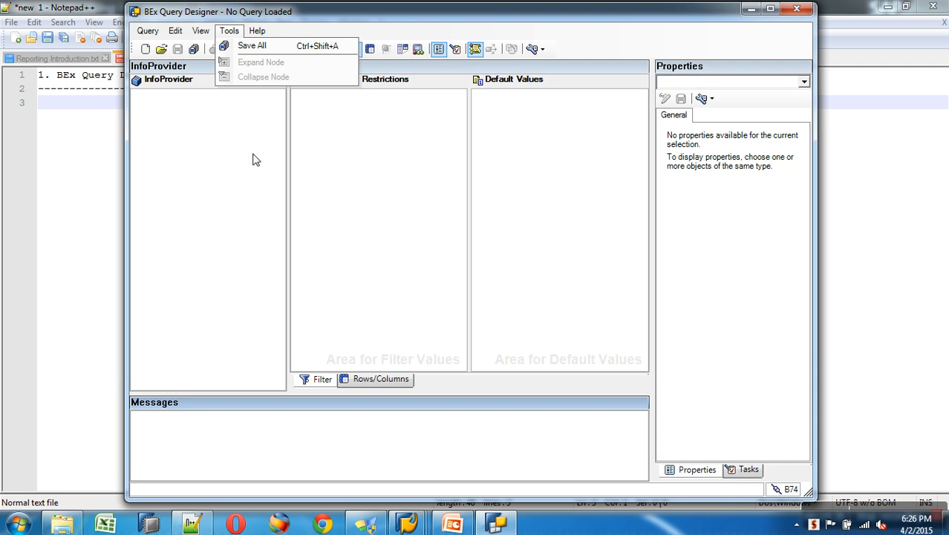
pyautogui.click(360, 160)
pyautogui.click(514, 135)
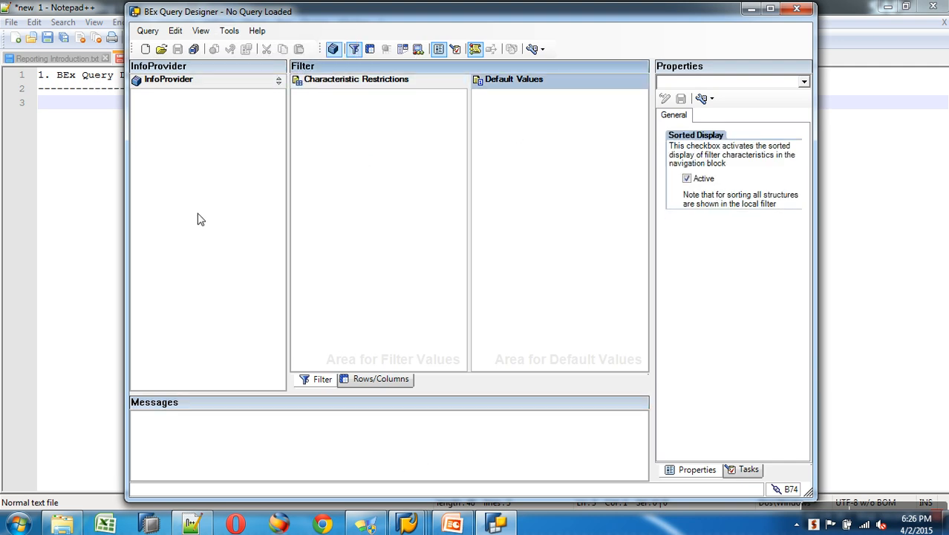
pyautogui.click(180, 147)
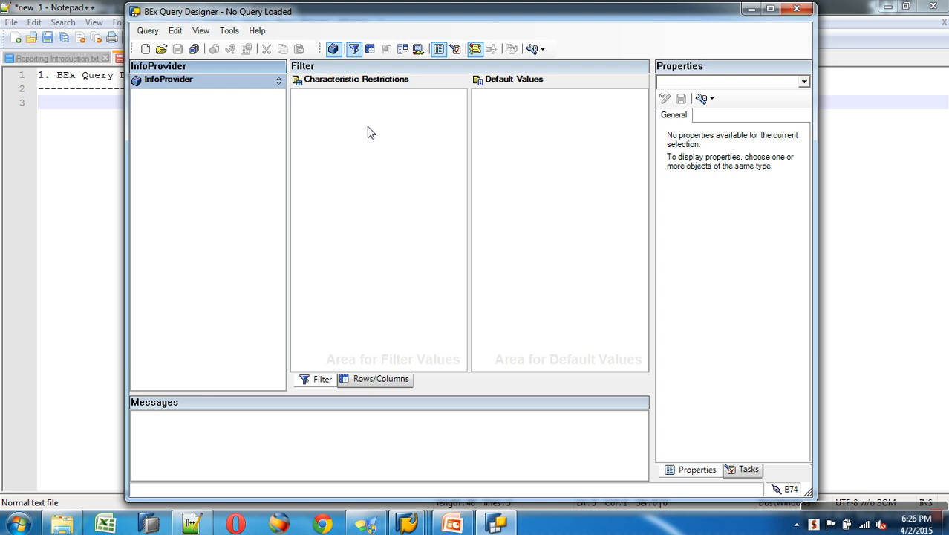
pyautogui.click(319, 381)
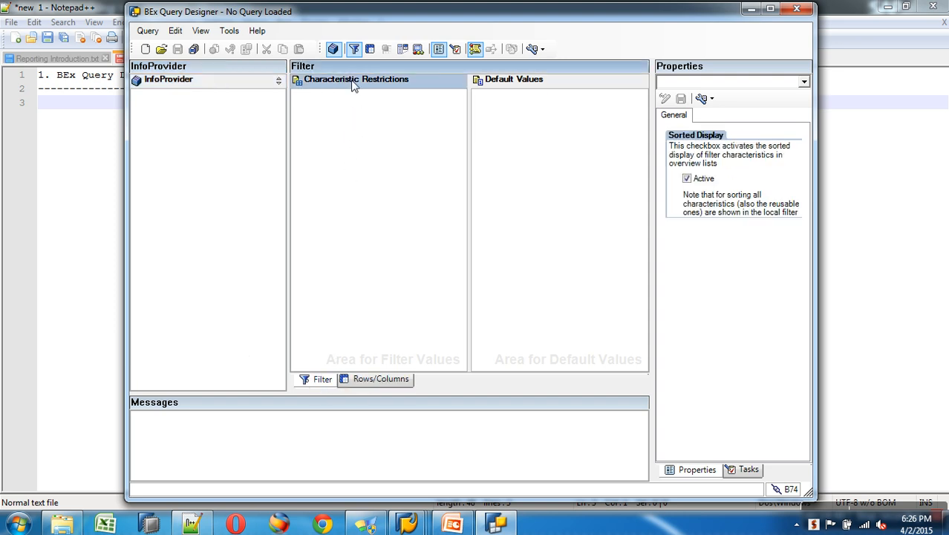
pyautogui.click(389, 380)
pyautogui.click(374, 299)
pyautogui.click(554, 122)
pyautogui.click(275, 169)
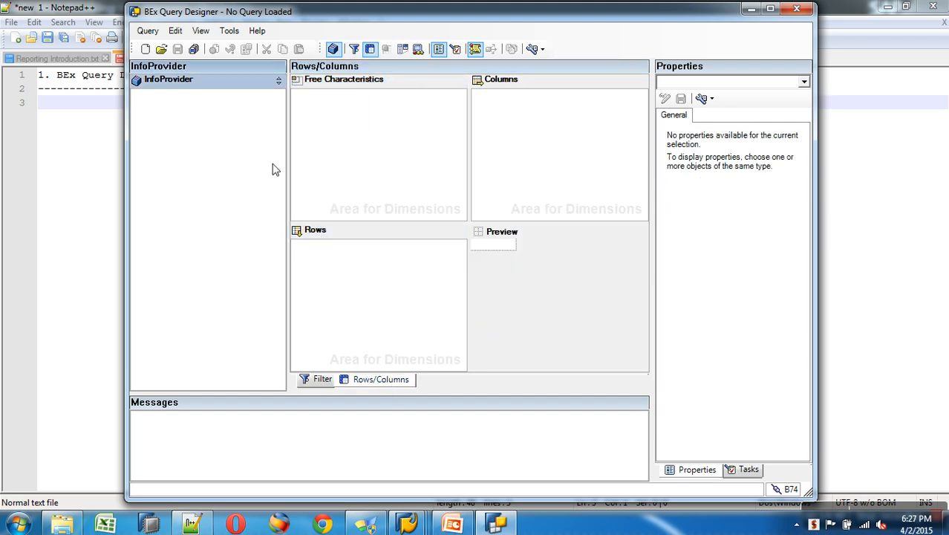
pyautogui.click(719, 84)
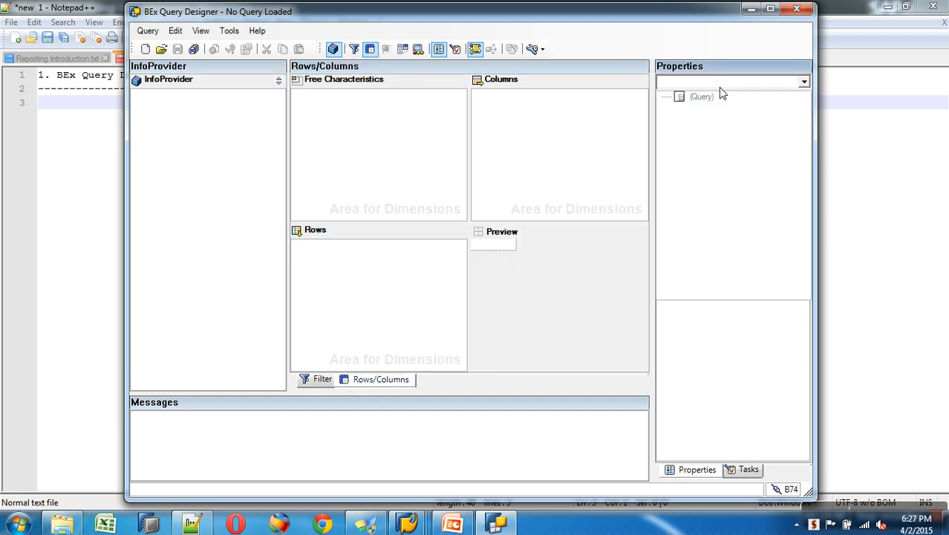
# Switch to Notepad++ and add the line "- How to Design a Simple BEx Query?" under the Query Designer heading, followed by a new line
pyautogui.click(403, 457)
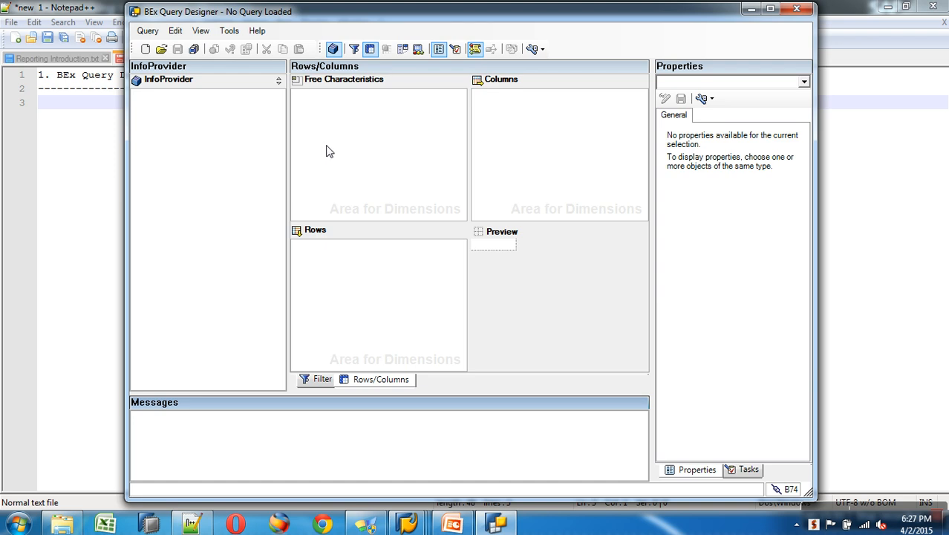
pyautogui.click(77, 113)
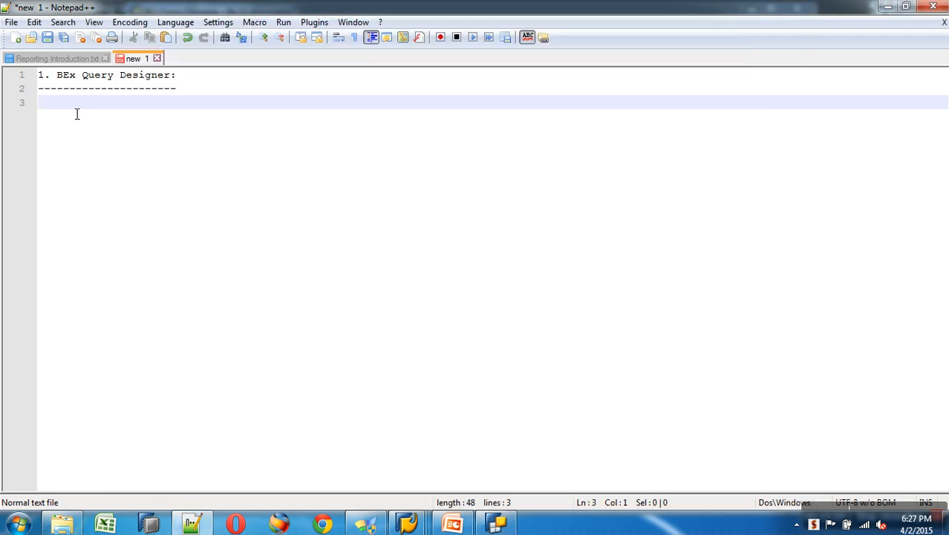
pyautogui.write('How to Design')
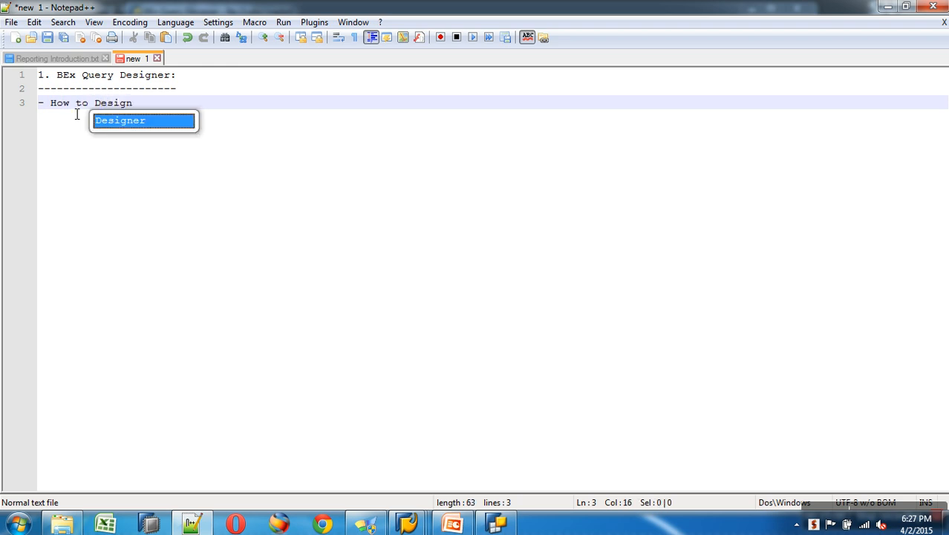
pyautogui.write(' a Simp')
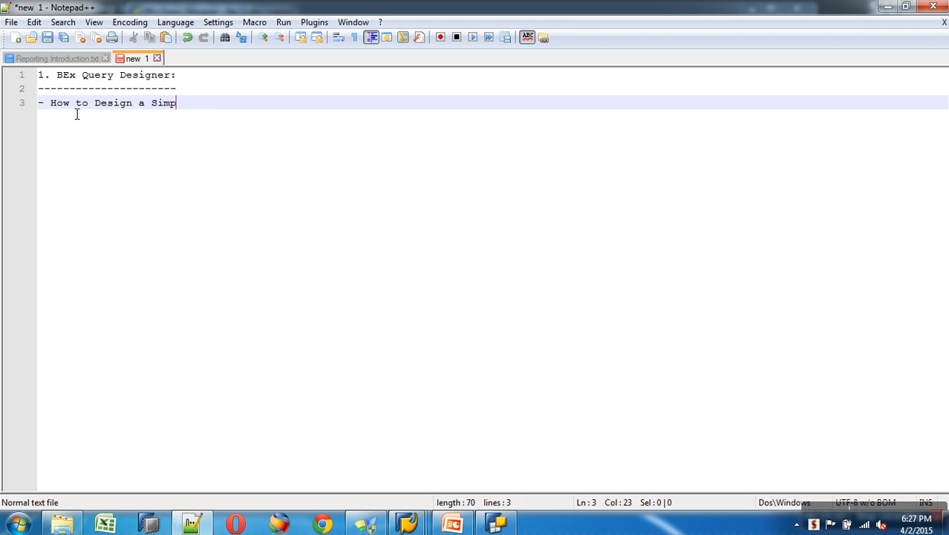
pyautogui.write('le BEx Query?')
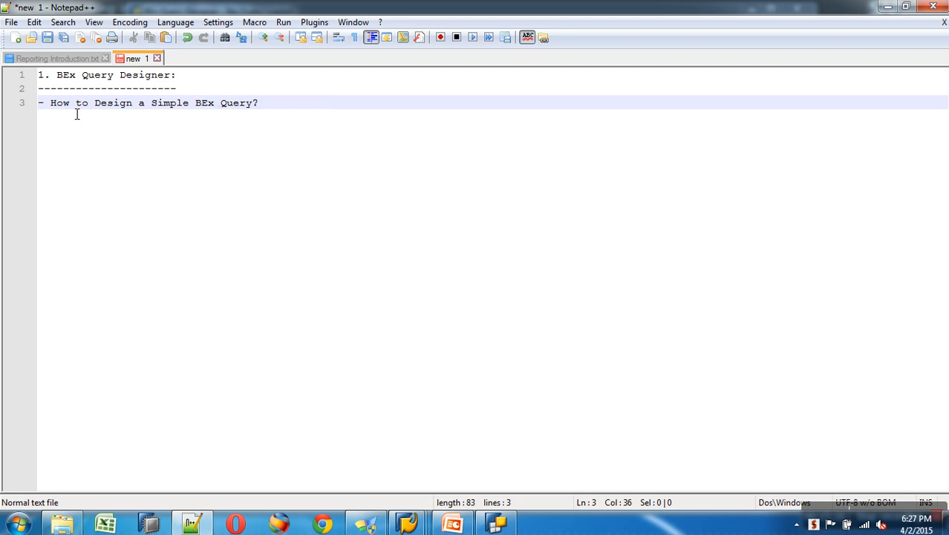
pyautogui.press('Return')
pyautogui.write('----------------------------------')
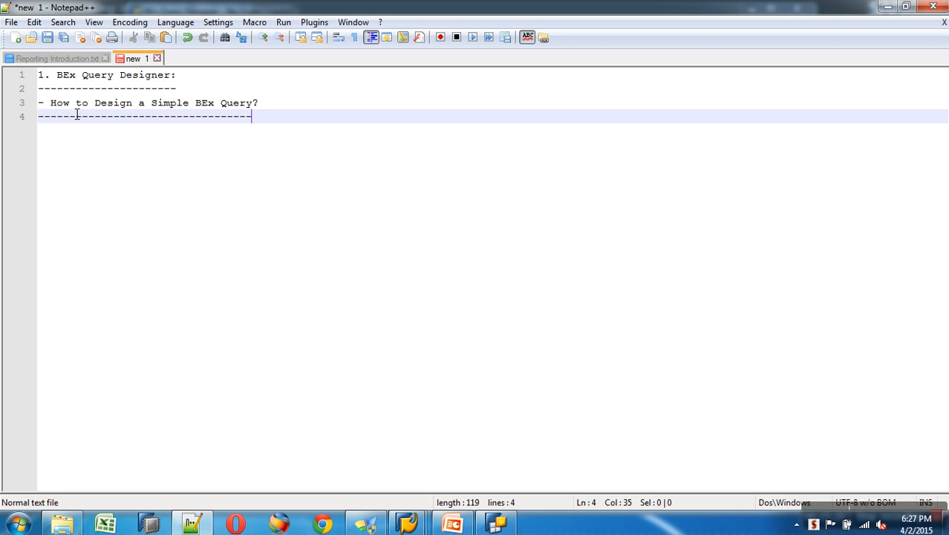
pyautogui.hotkey('shift', 'Home')
pyautogui.press('BackSpace')
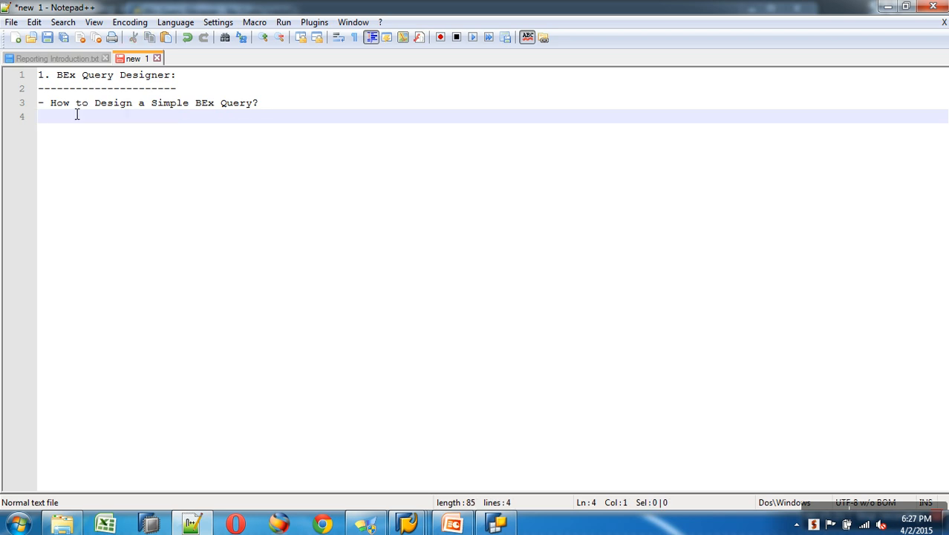
# Insert a blank line between the heading's underline and the "How to Design a Simple BEx Query?" line
pyautogui.press('Up')
pyautogui.press('Return')
pyautogui.press('Down')
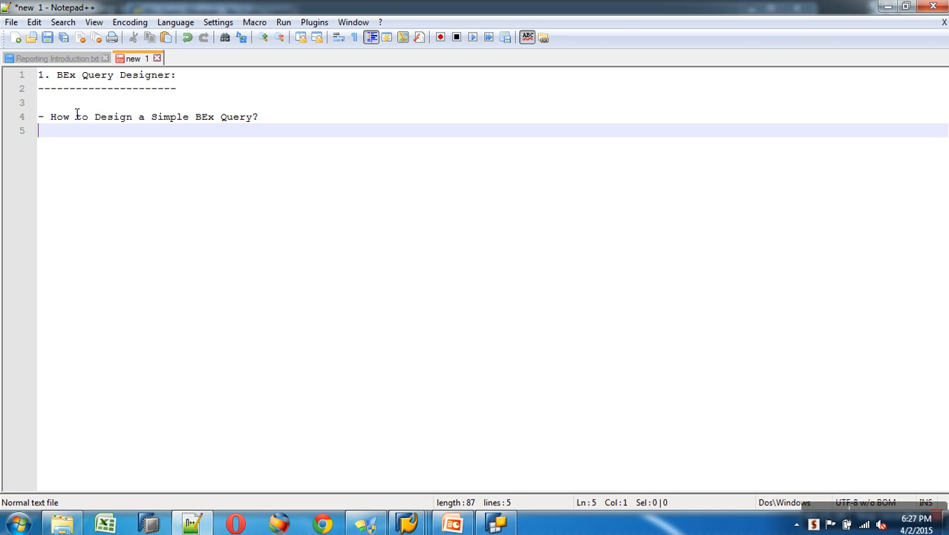
# Switch to the SAP Data Warehousing Workbench, collapse DSO Objects and open Manage for the InfoCube Demo Cube : AW Sales
pyautogui.moveTo(407, 524)
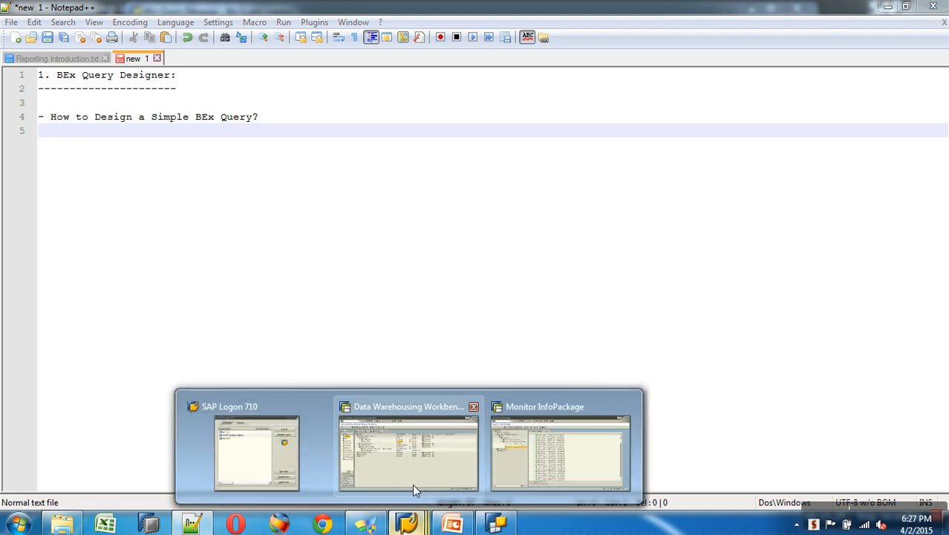
pyautogui.click(414, 487)
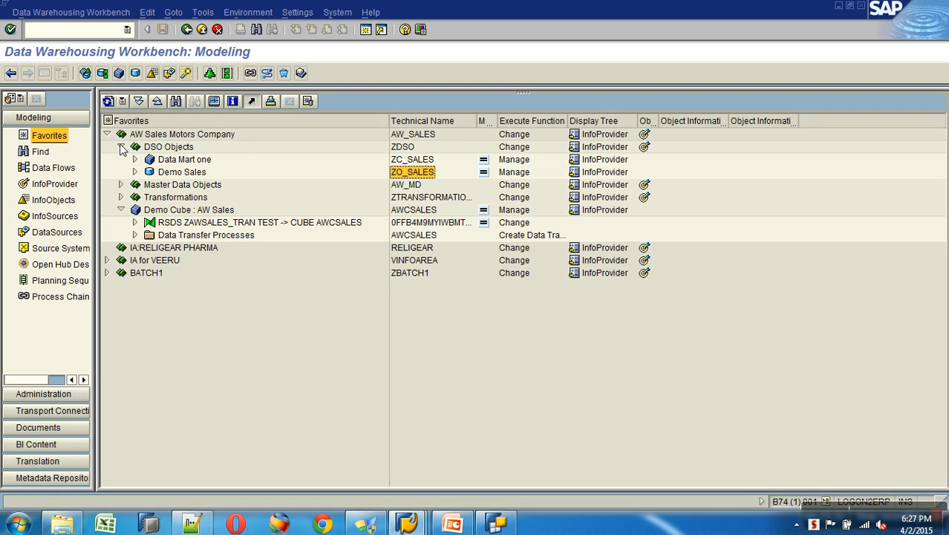
pyautogui.click(122, 147)
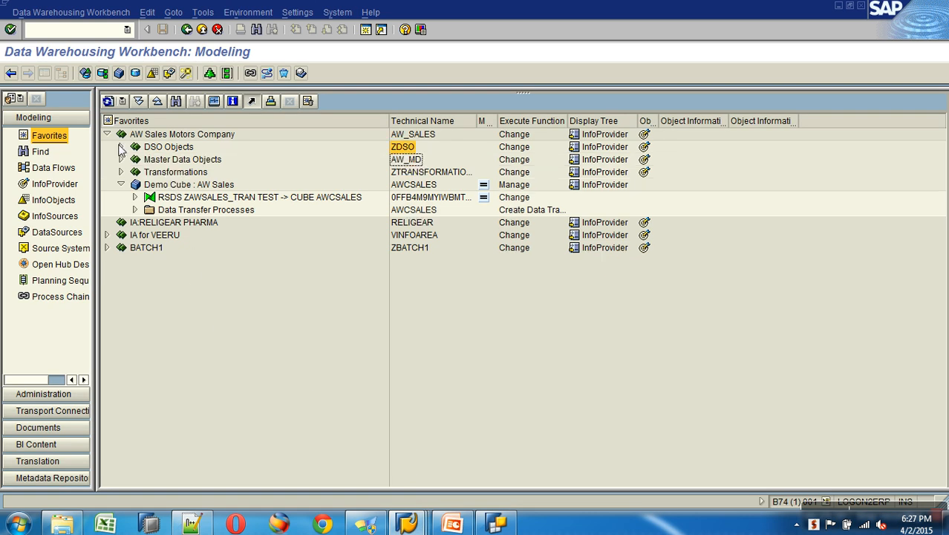
pyautogui.click(408, 187)
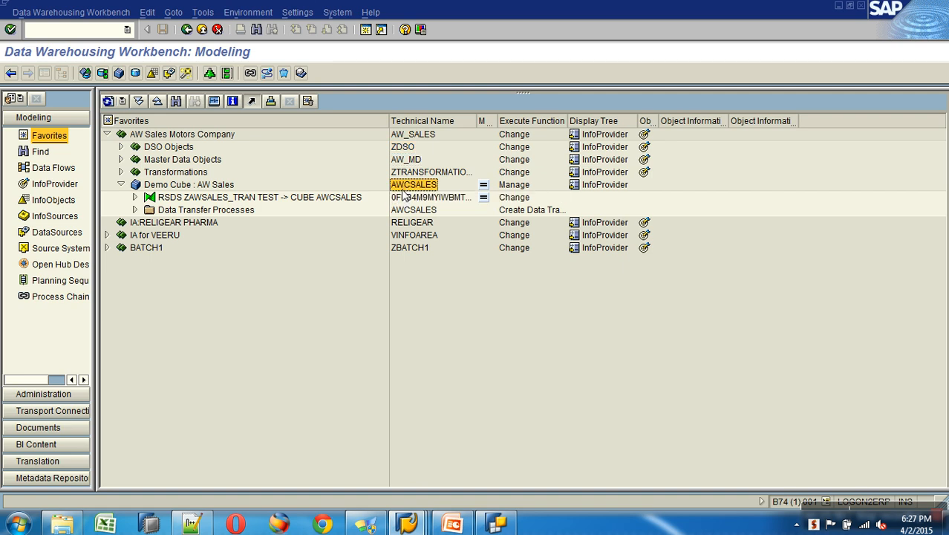
pyautogui.rightClick(225, 190)
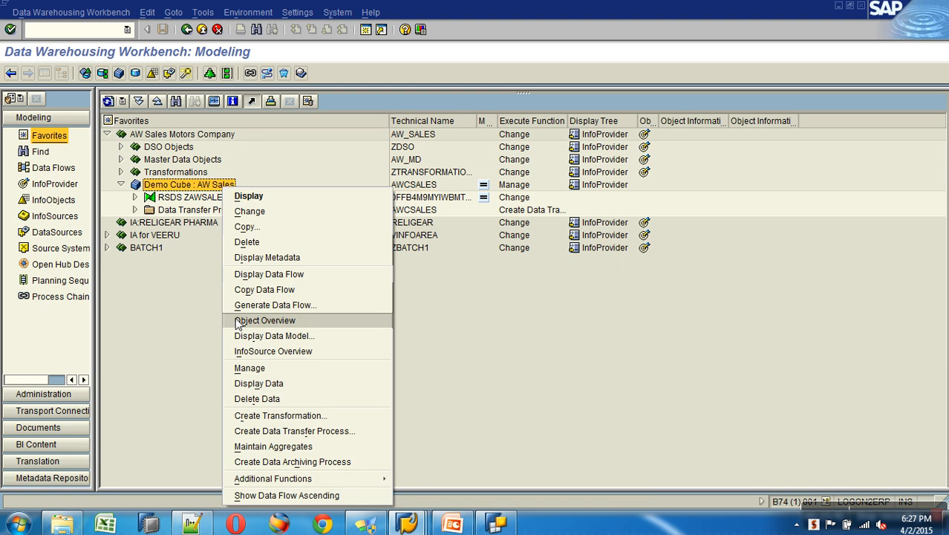
pyautogui.click(251, 367)
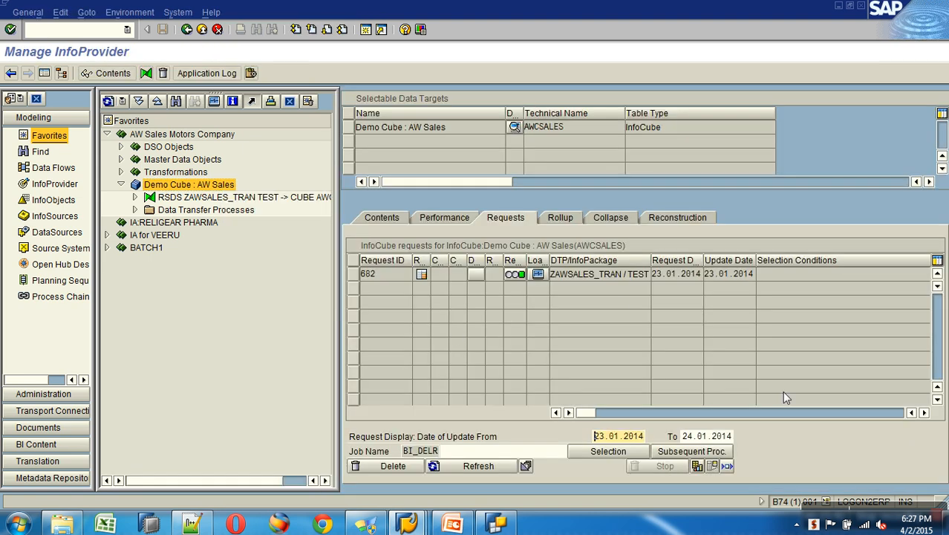
# Examine the loaded request of the AWCSALES cube, including its request ID, transferred and added records, and status columns
pyautogui.click(923, 413)
pyautogui.click(923, 413)
pyautogui.click(923, 413)
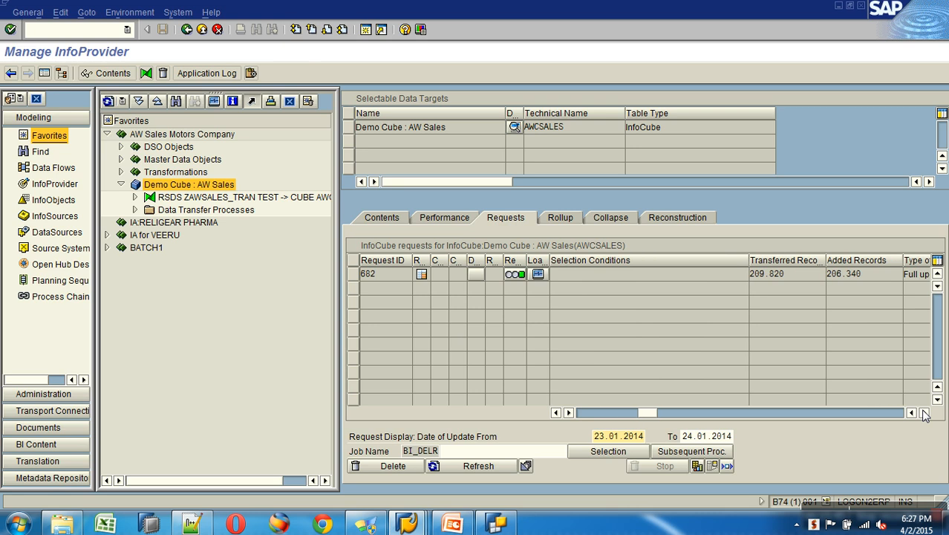
pyautogui.click(924, 414)
pyautogui.moveTo(687, 277); pyautogui.dragTo(578, 277)
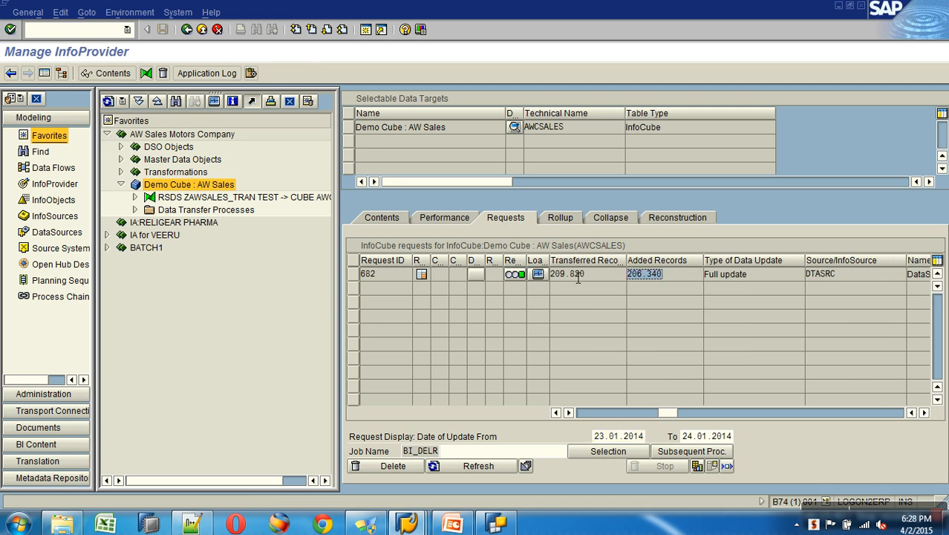
pyautogui.moveTo(389, 278); pyautogui.dragTo(362, 277)
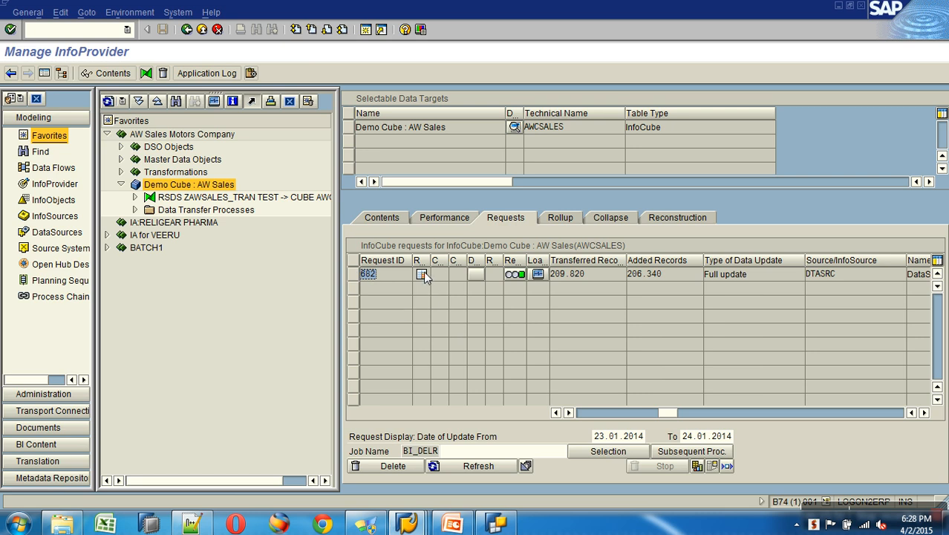
pyautogui.moveTo(423, 273)
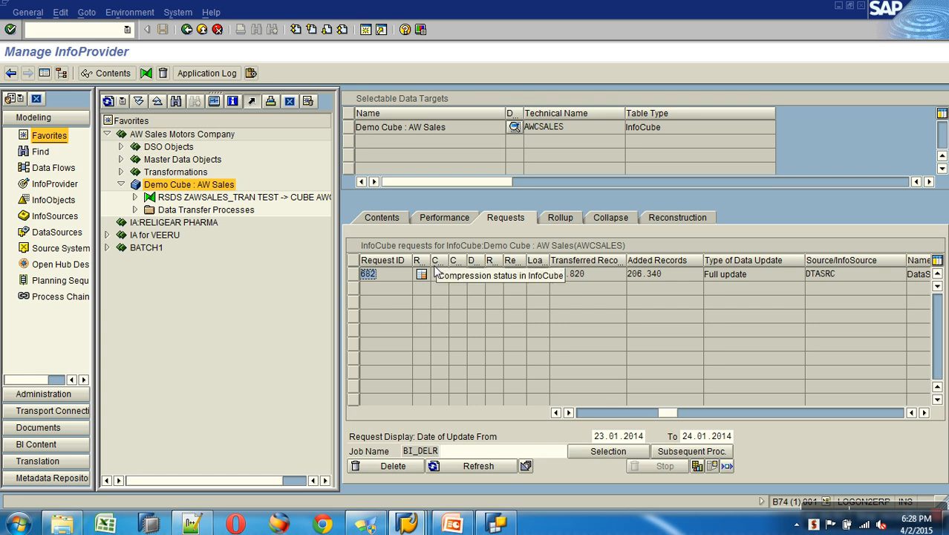
# Return to the modeling tree, display the data model of Demo Cube : AW Sales and widen its name column
pyautogui.click(203, 30)
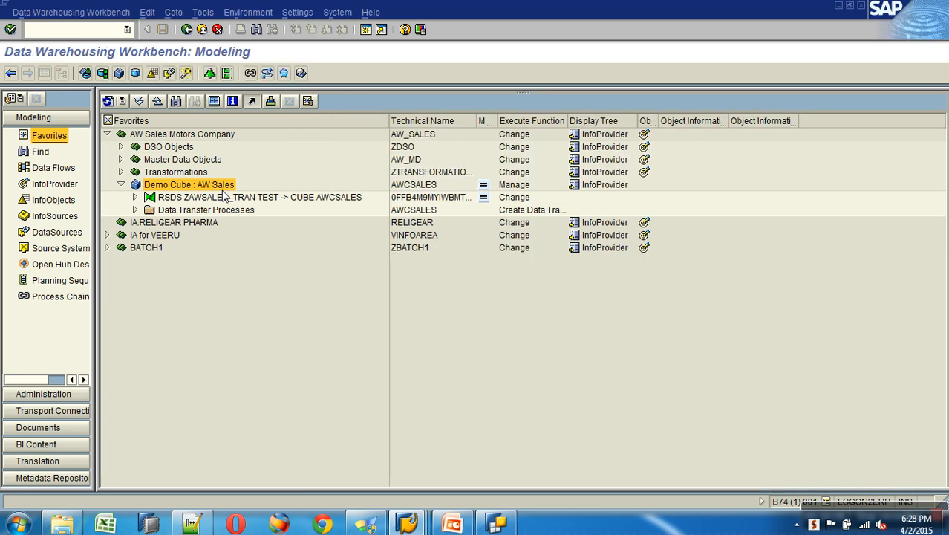
pyautogui.rightClick(210, 187)
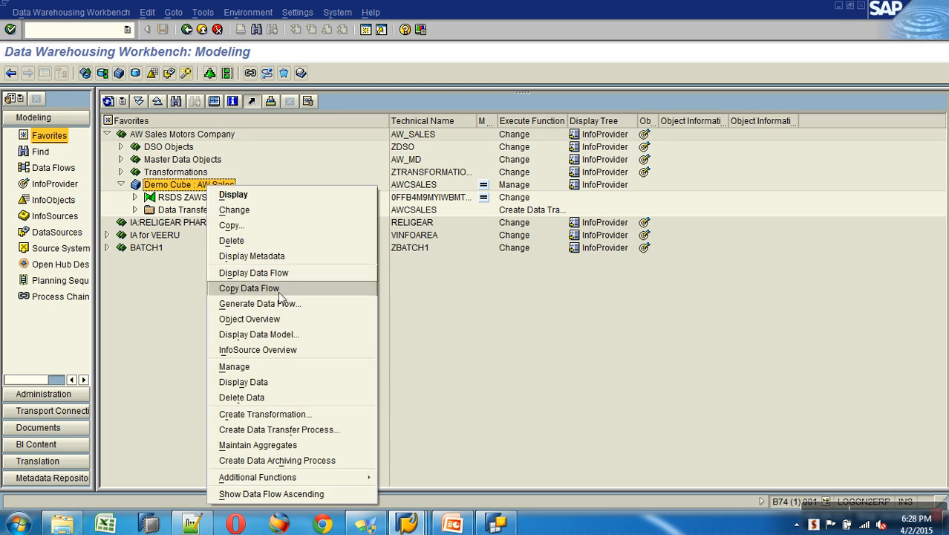
pyautogui.click(292, 335)
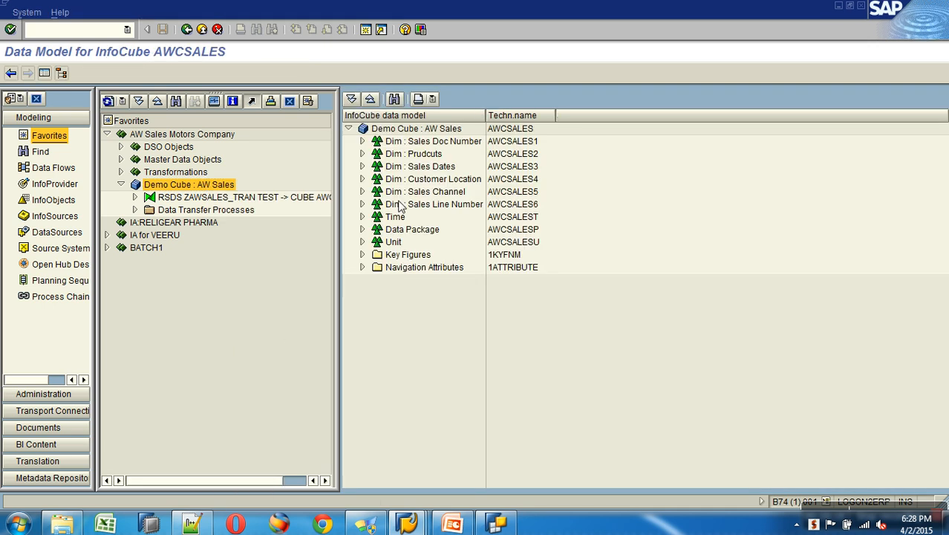
pyautogui.moveTo(486, 118); pyautogui.dragTo(572, 118)
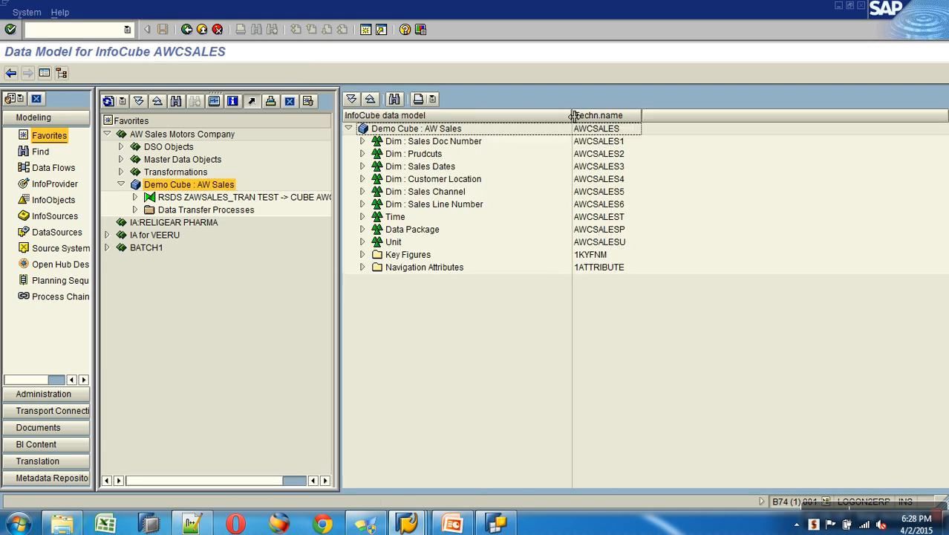
# Examine the AWCSALES cube's dimensions and the contents of its Key Figures folder, then collapse the folder
pyautogui.click(398, 131)
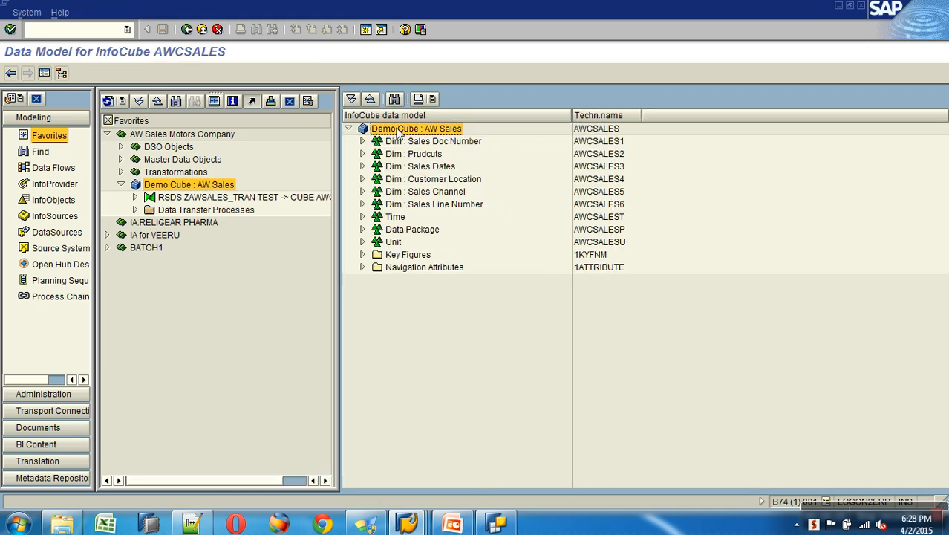
pyautogui.click(402, 142)
pyautogui.click(410, 167)
pyautogui.click(411, 181)
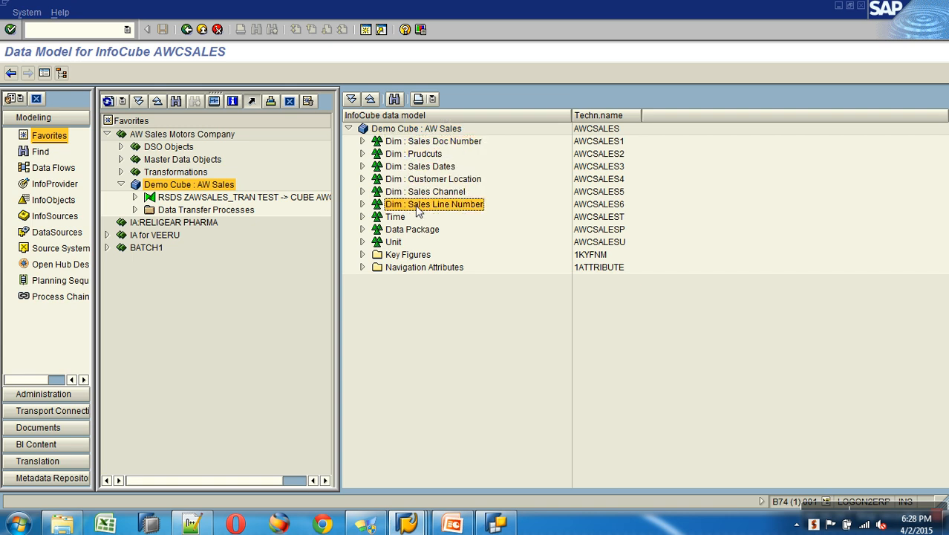
pyautogui.click(362, 254)
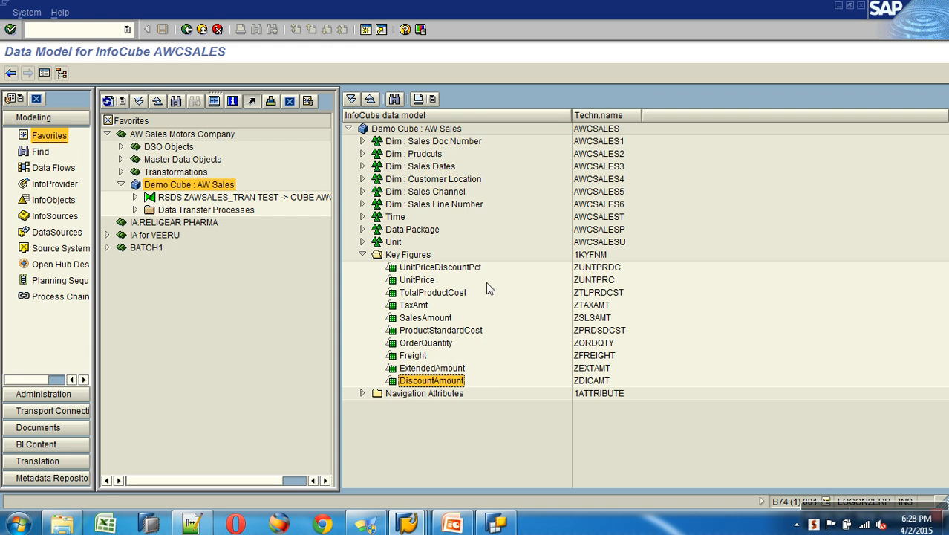
pyautogui.click(363, 255)
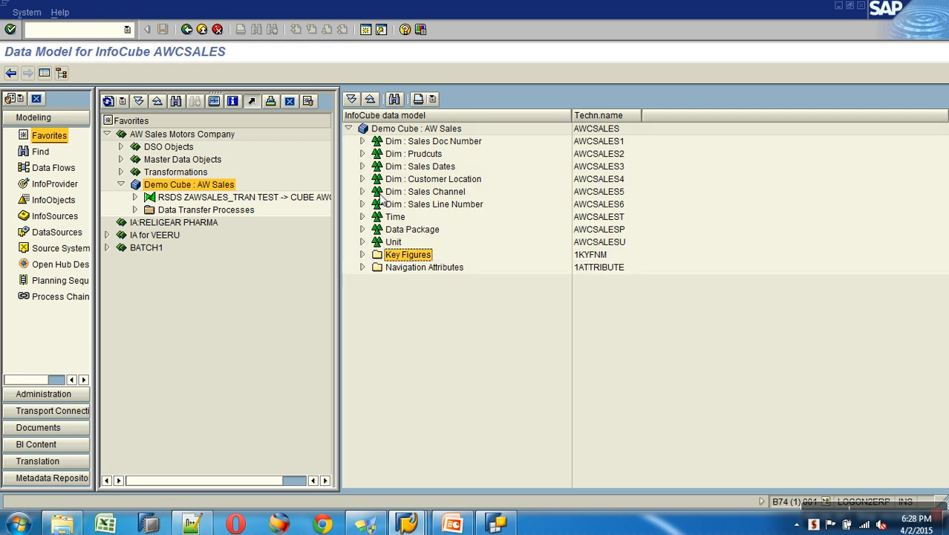
# Examine the characteristics in the Sales Doc Number and Prudcuts dimensions, including the attributes of ProductKey
pyautogui.click(363, 141)
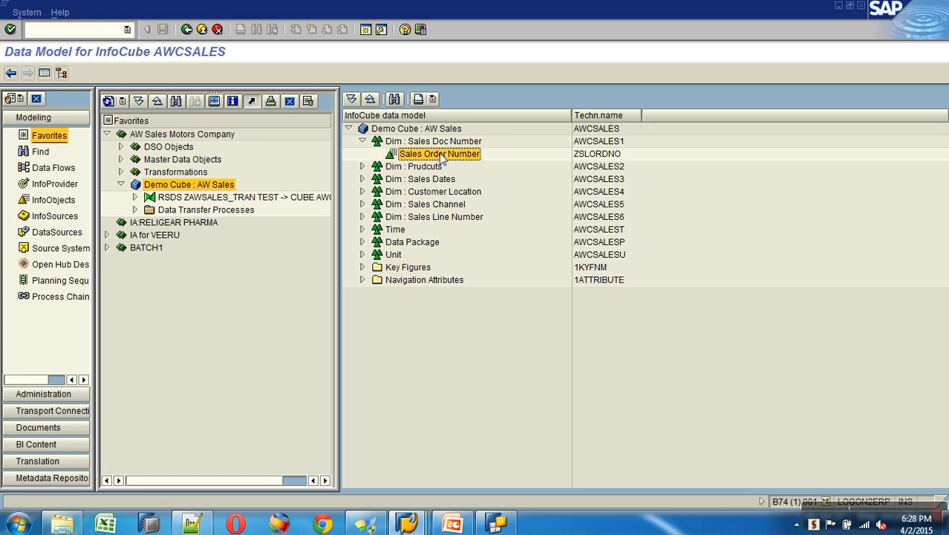
pyautogui.click(362, 167)
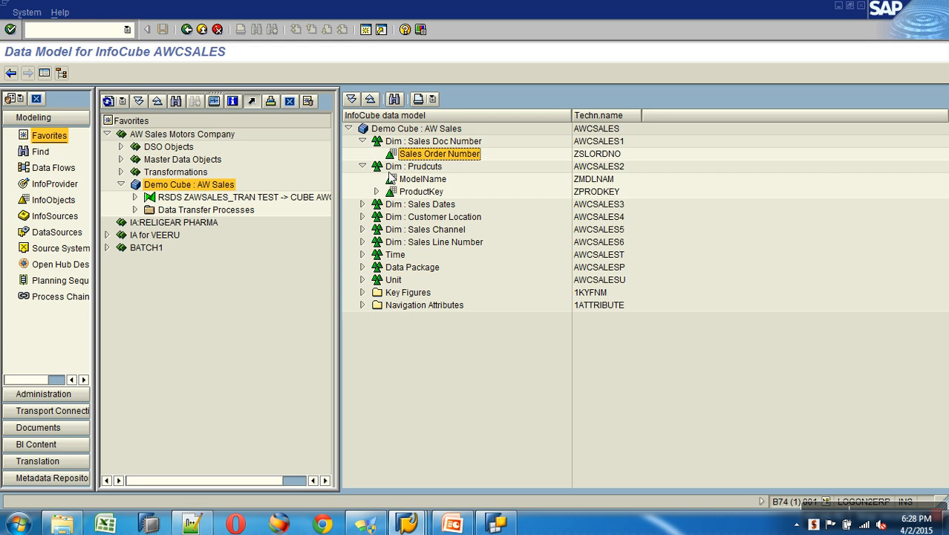
pyautogui.click(433, 180)
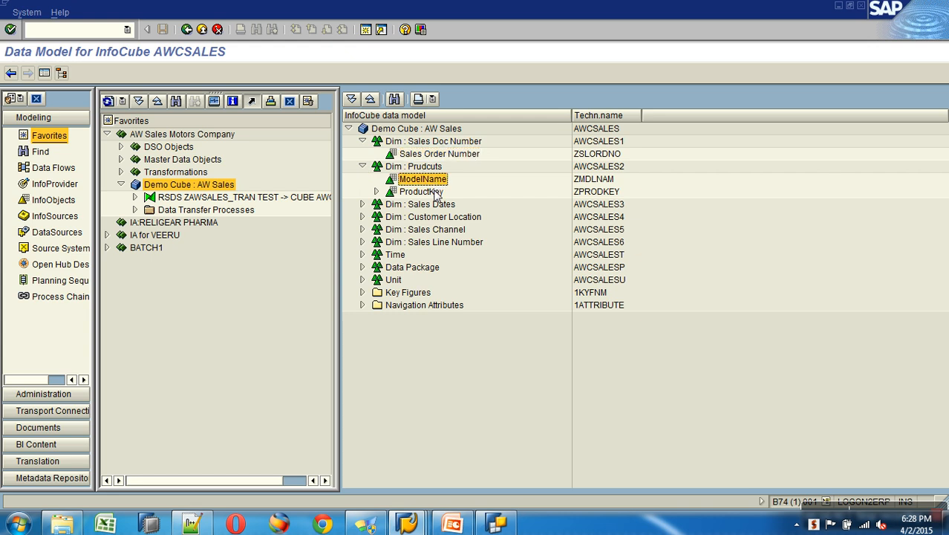
pyautogui.click(425, 193)
pyautogui.click(376, 192)
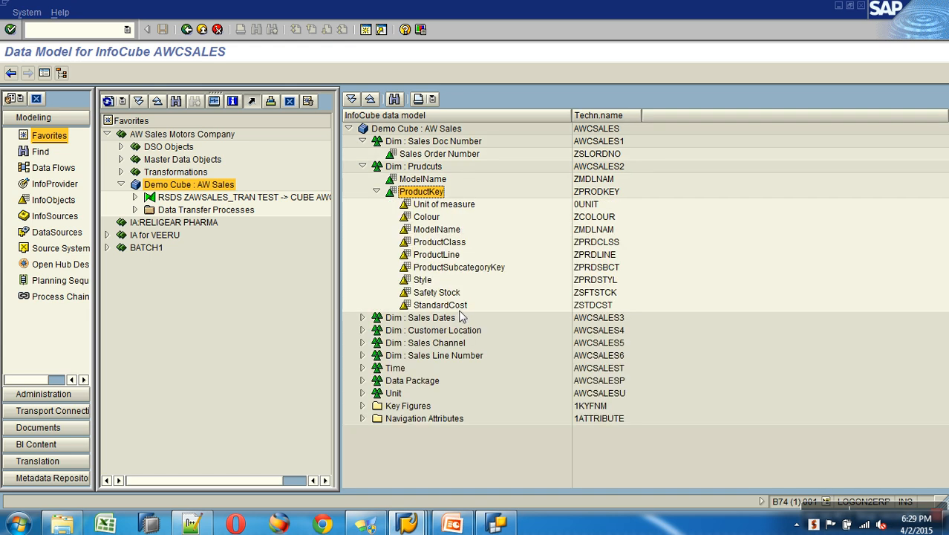
pyautogui.click(376, 191)
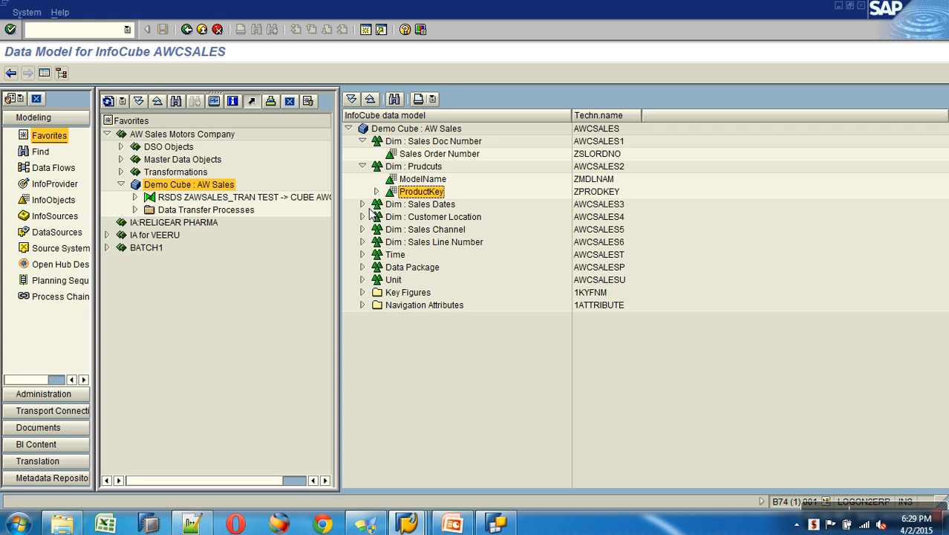
# Examine DueDateKey and ShipDateKey in the Sales Dates dimension, then collapse it and expand the Customer Location dimension
pyautogui.click(362, 205)
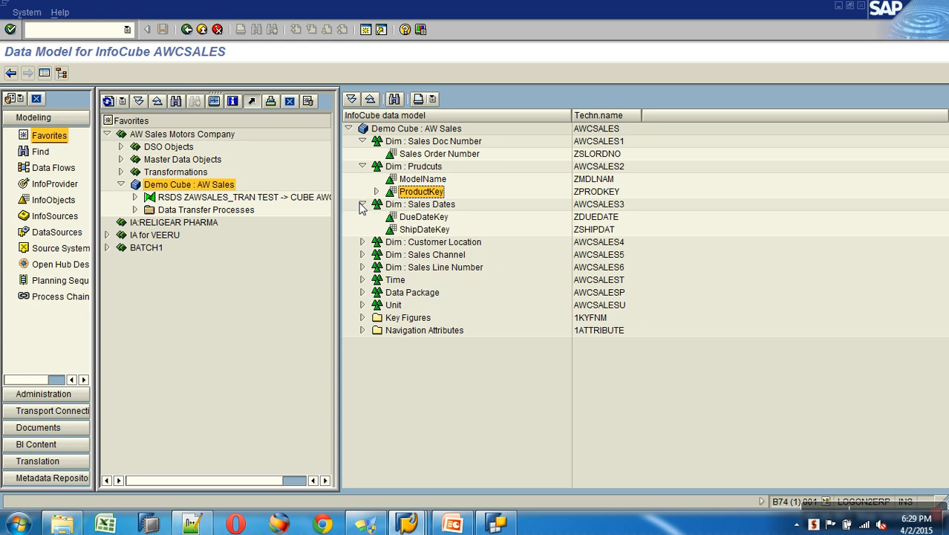
pyautogui.click(431, 217)
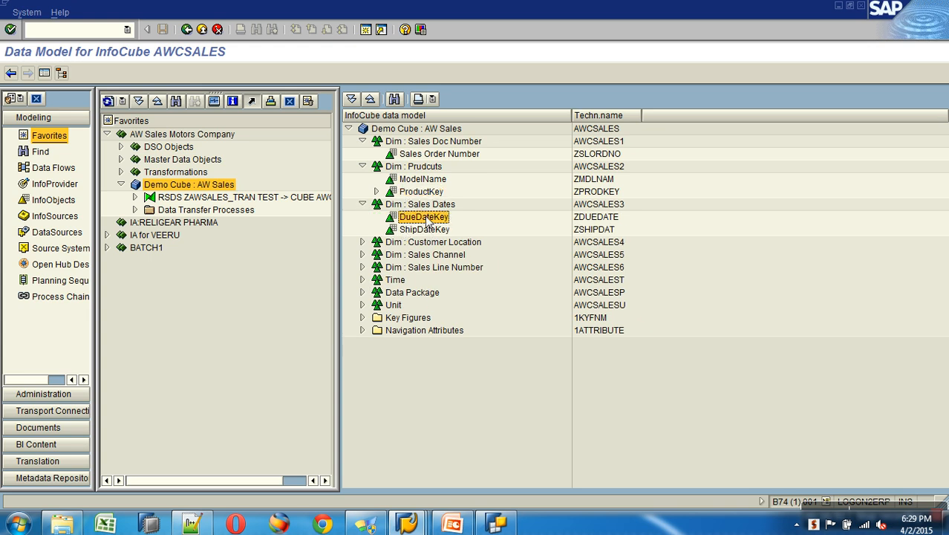
pyautogui.click(436, 230)
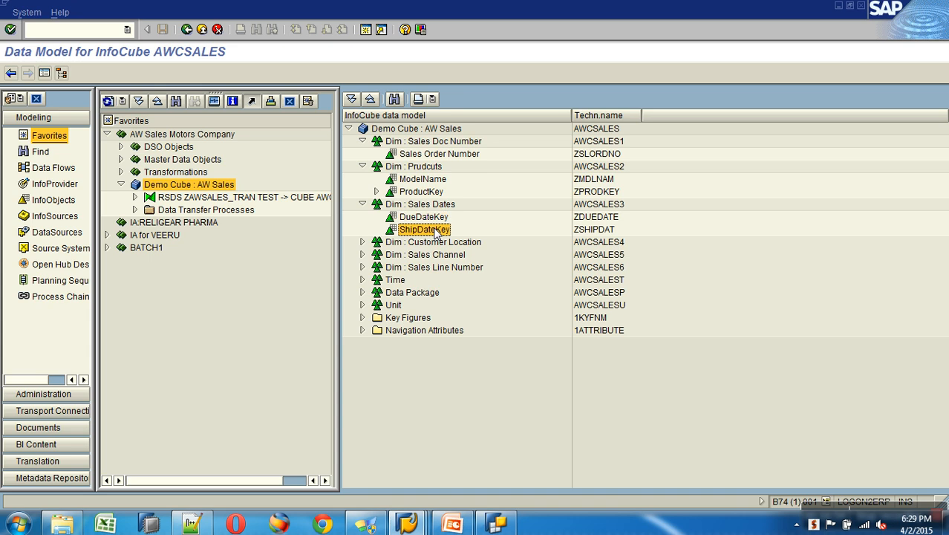
pyautogui.click(361, 205)
pyautogui.click(362, 217)
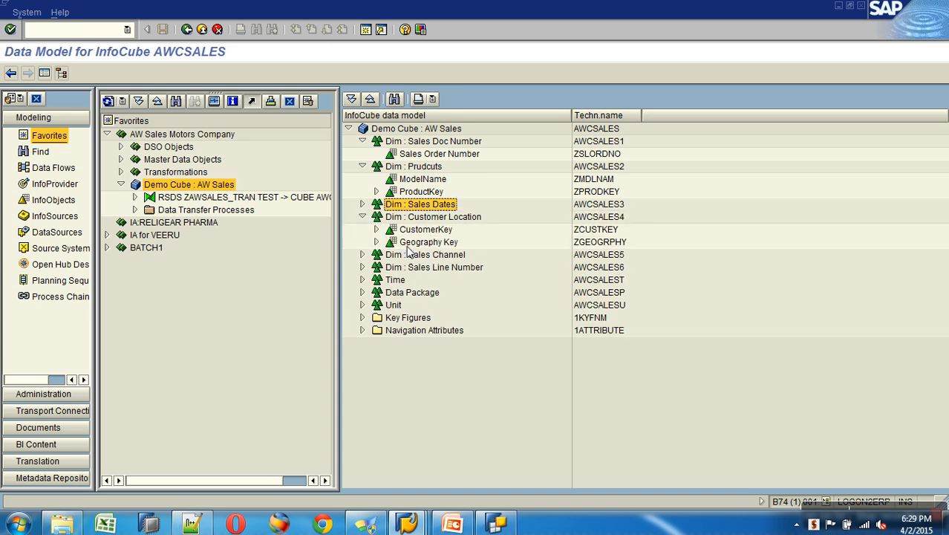
# Examine the attributes of CustomerKey and Geography Key in the Customer Location dimension, collapsing each again
pyautogui.click(461, 217)
pyautogui.click(435, 233)
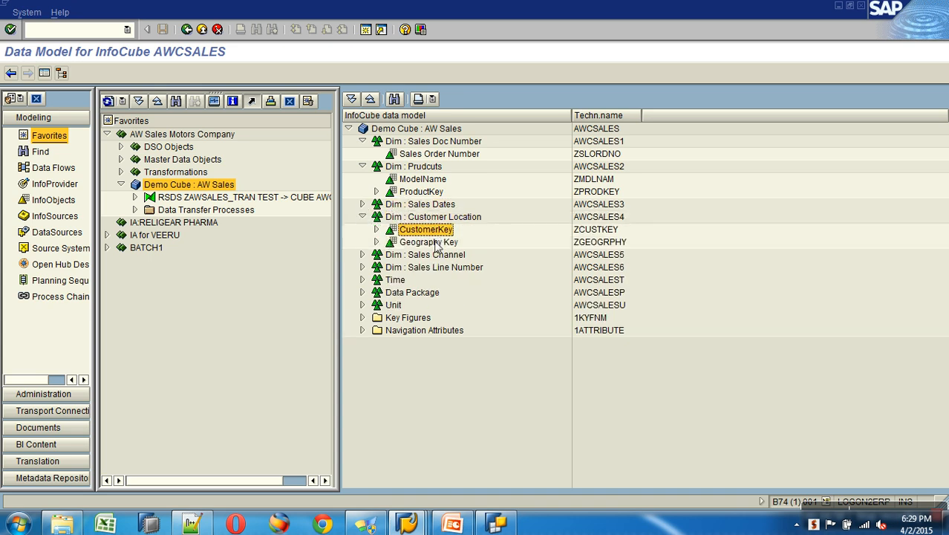
pyautogui.click(436, 244)
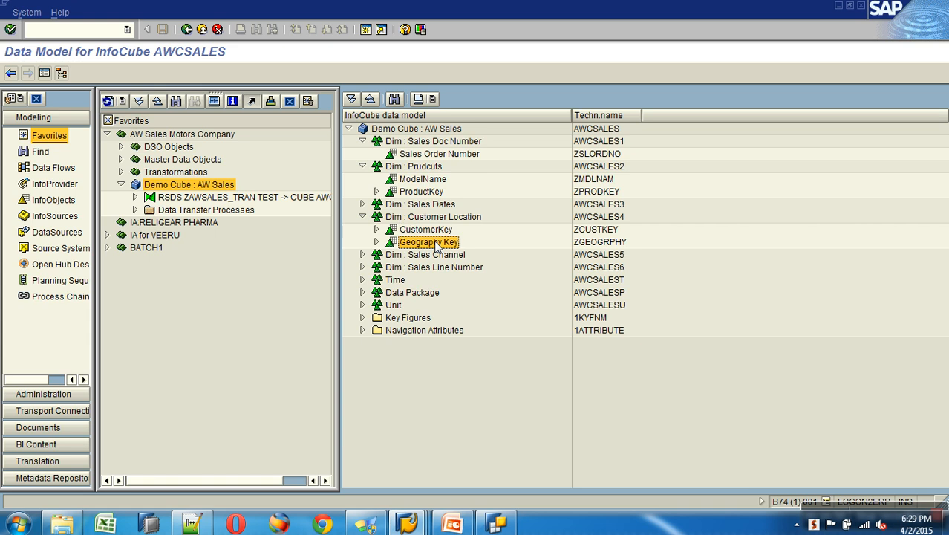
pyautogui.click(377, 230)
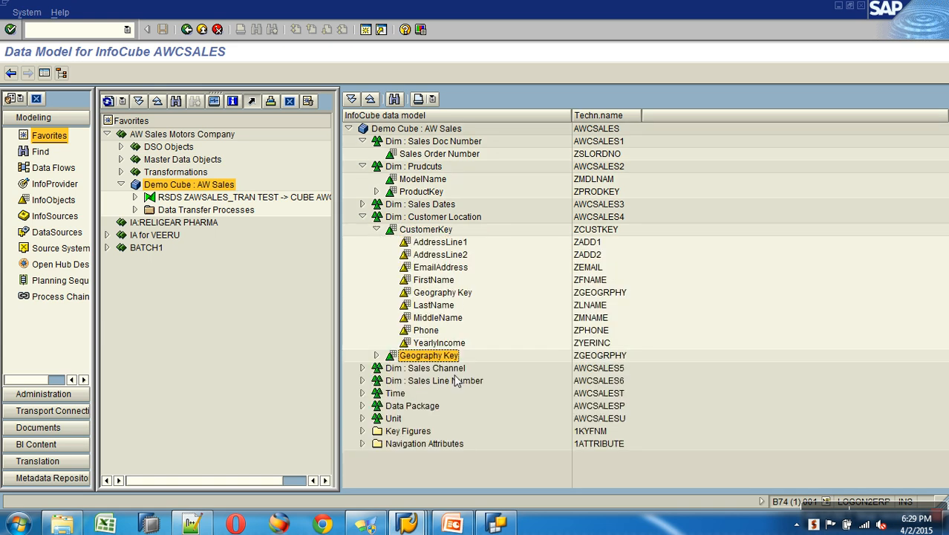
pyautogui.click(377, 230)
pyautogui.click(377, 242)
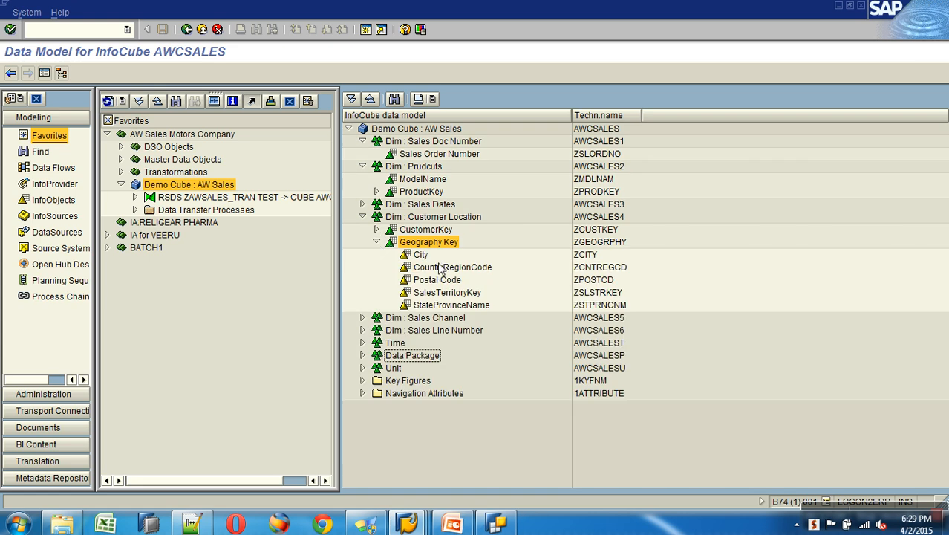
pyautogui.click(378, 242)
# Examine the characteristics in the Sales Channel and Sales Line Number dimensions
pyautogui.click(363, 254)
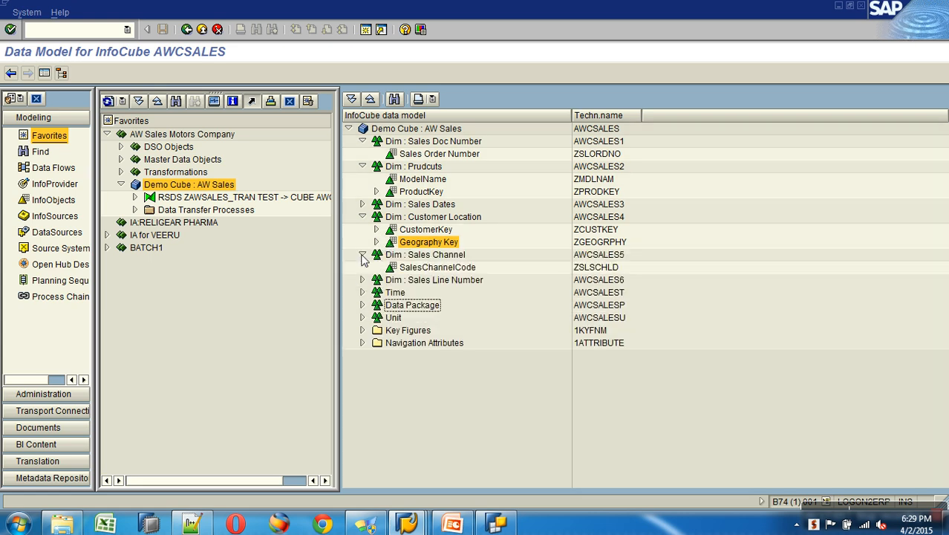
pyautogui.click(444, 269)
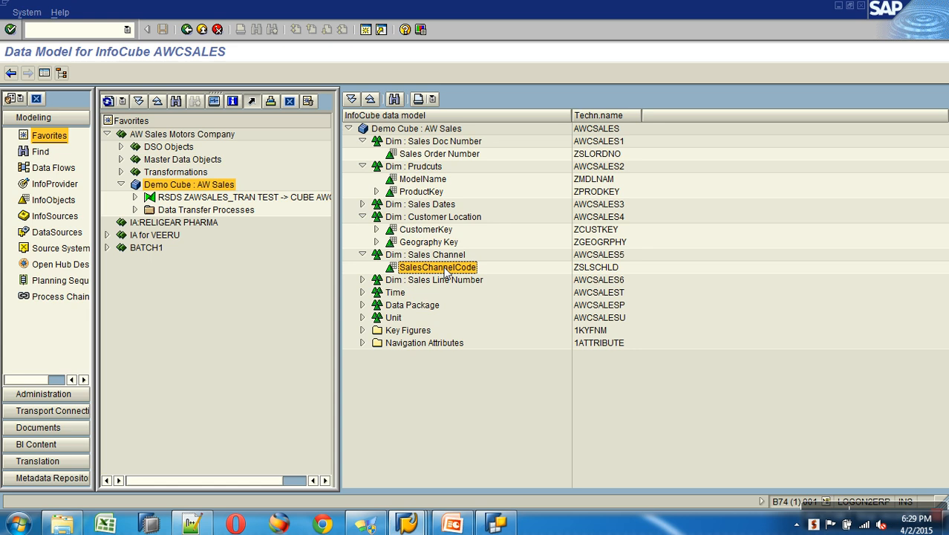
pyautogui.click(362, 280)
pyautogui.click(448, 294)
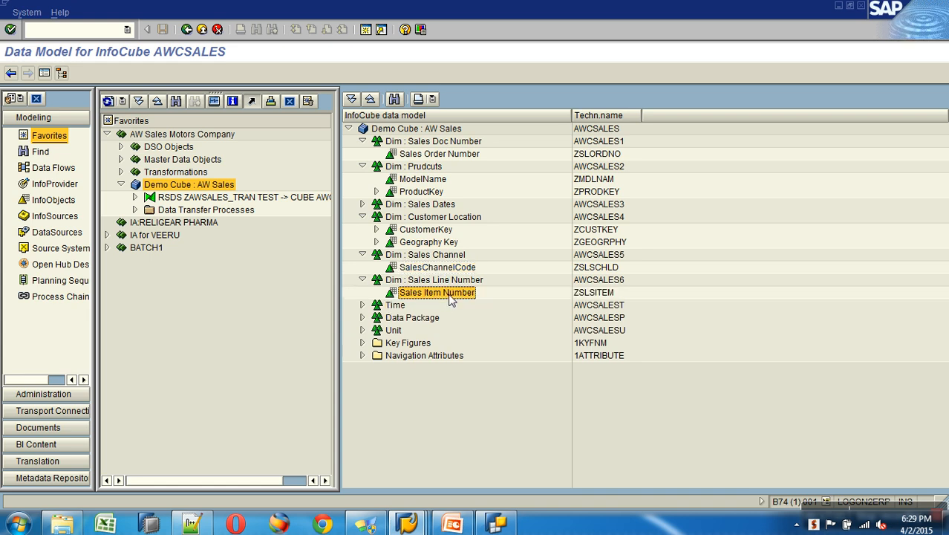
# Examine the time characteristics in the Time dimension, from Calendar day to Halfyear, then collapse it
pyautogui.click(363, 306)
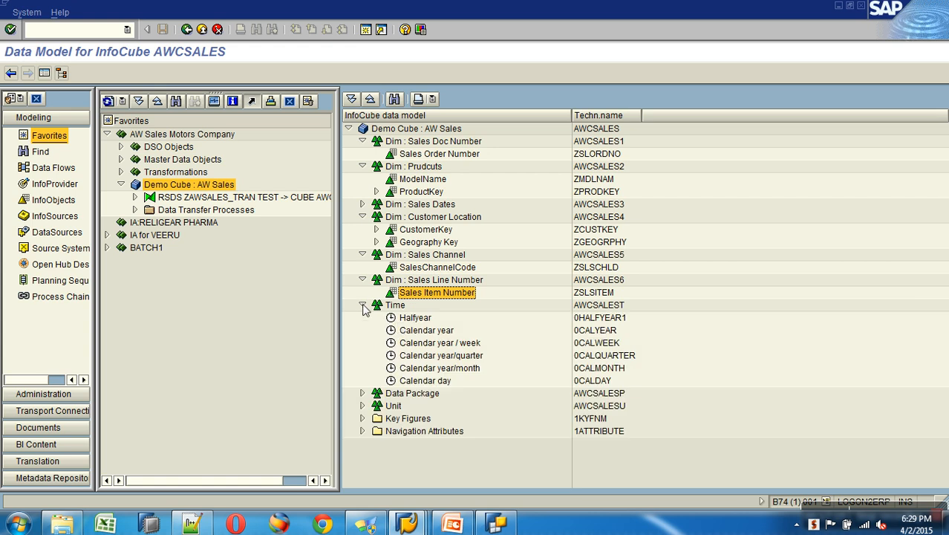
pyautogui.click(441, 383)
pyautogui.click(441, 370)
pyautogui.click(440, 357)
pyautogui.click(423, 331)
pyautogui.click(419, 319)
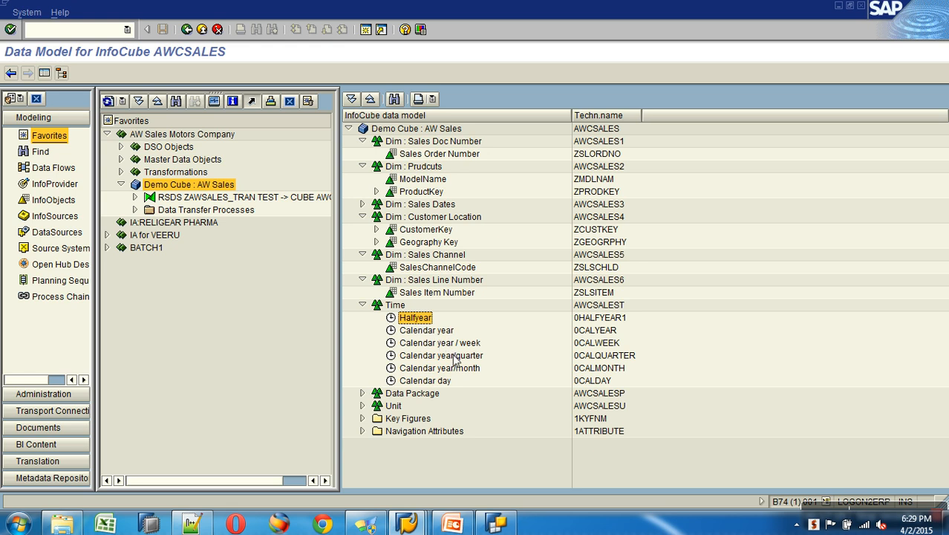
pyautogui.click(362, 305)
# Examine the contents of the Data Package and Unit dimensions, collapsing each again
pyautogui.click(362, 318)
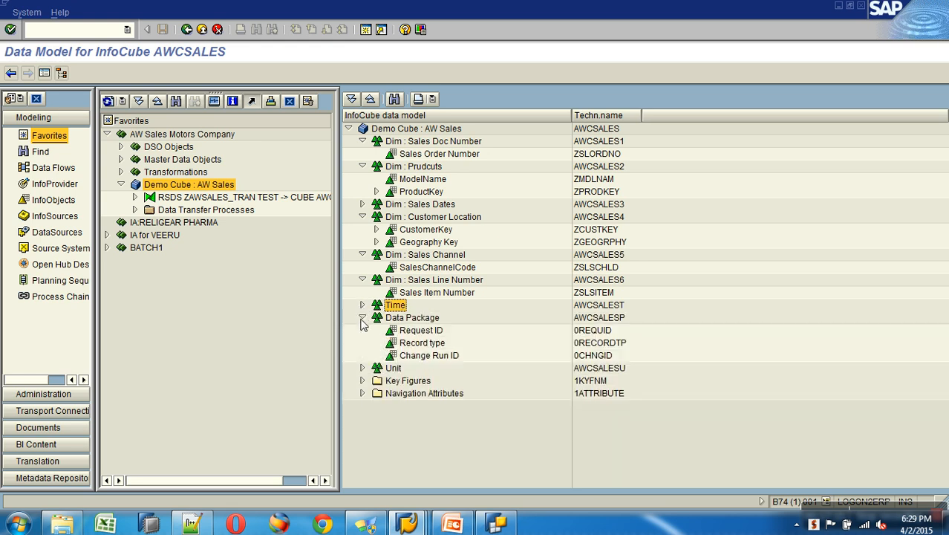
pyautogui.click(434, 321)
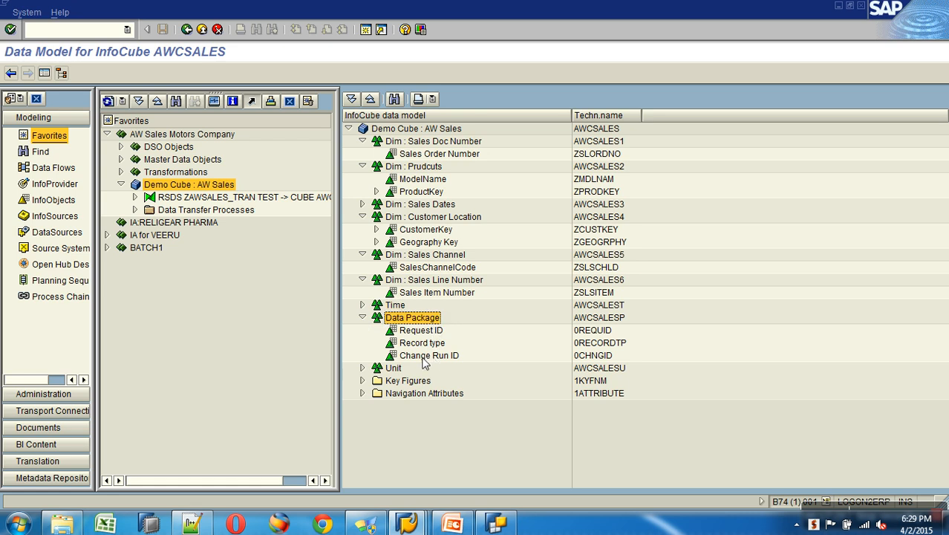
pyautogui.click(362, 317)
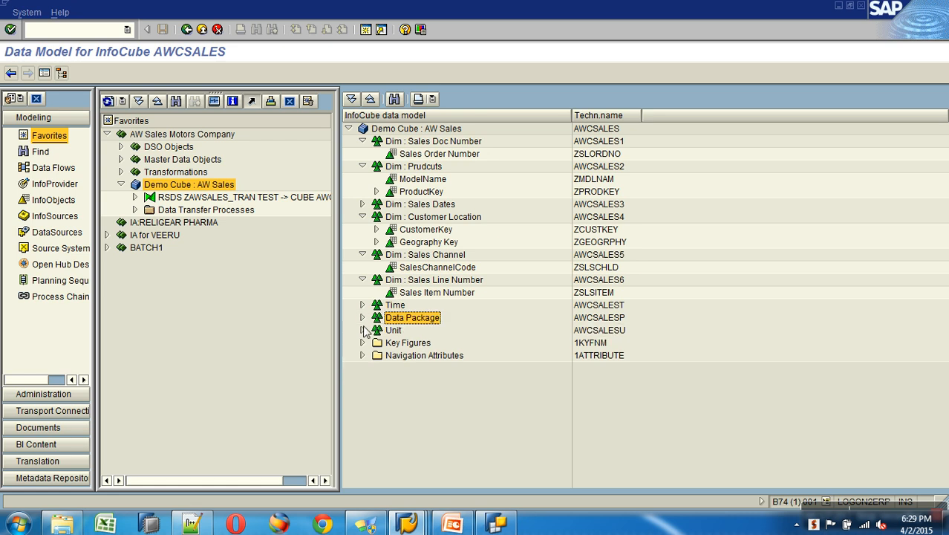
pyautogui.click(362, 330)
pyautogui.click(586, 344)
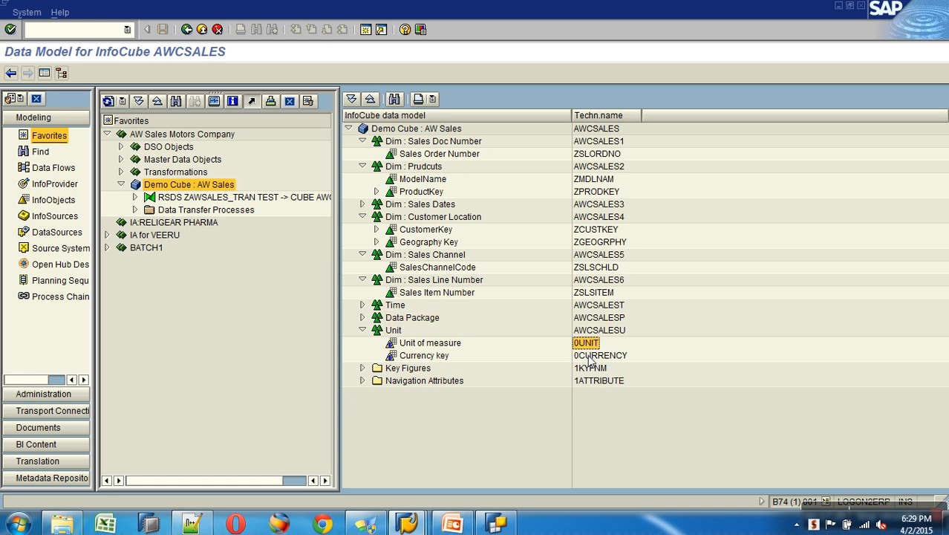
pyautogui.click(588, 355)
pyautogui.click(362, 330)
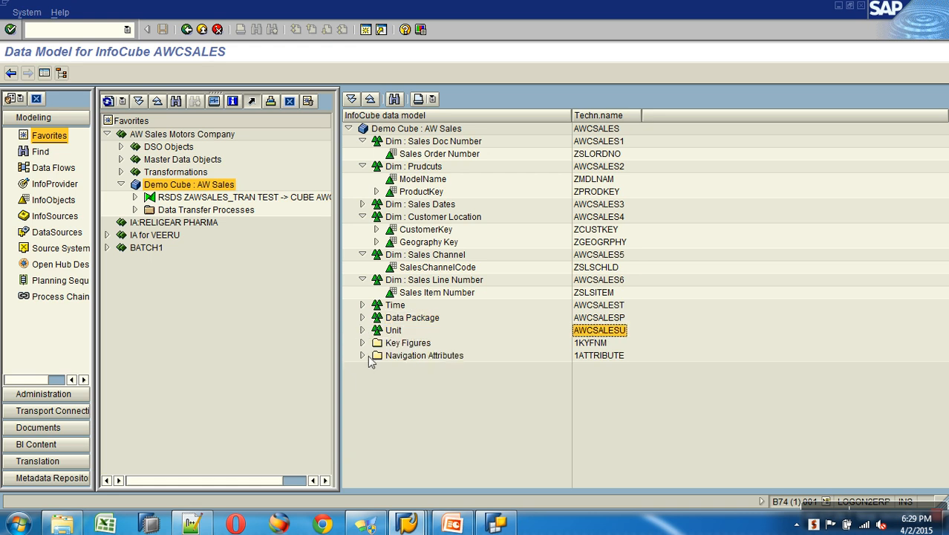
# Examine the cube's key figures, including TaxAmt, SalesAmount, OrderQuantity and Freight, and the cube's technical name
pyautogui.click(362, 343)
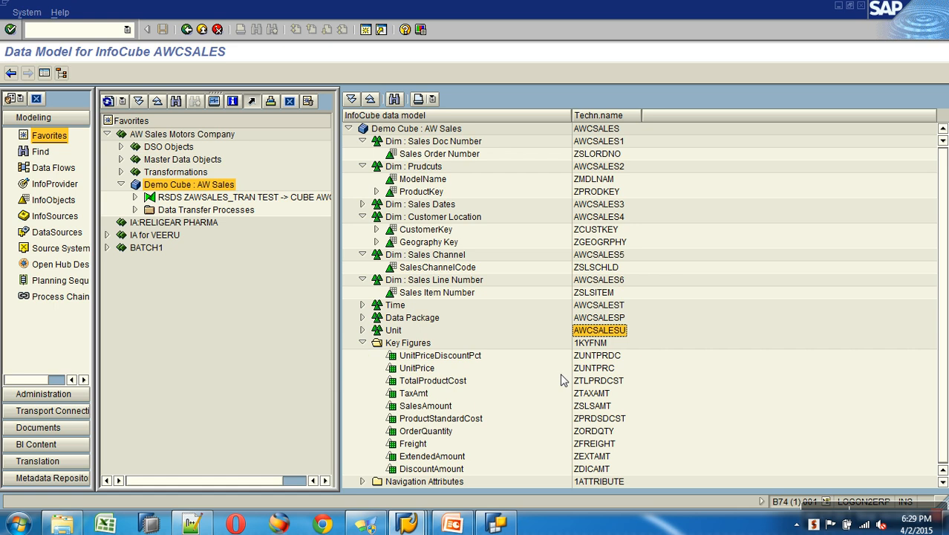
pyautogui.click(609, 355)
pyautogui.scroll(-1, 611, 363)
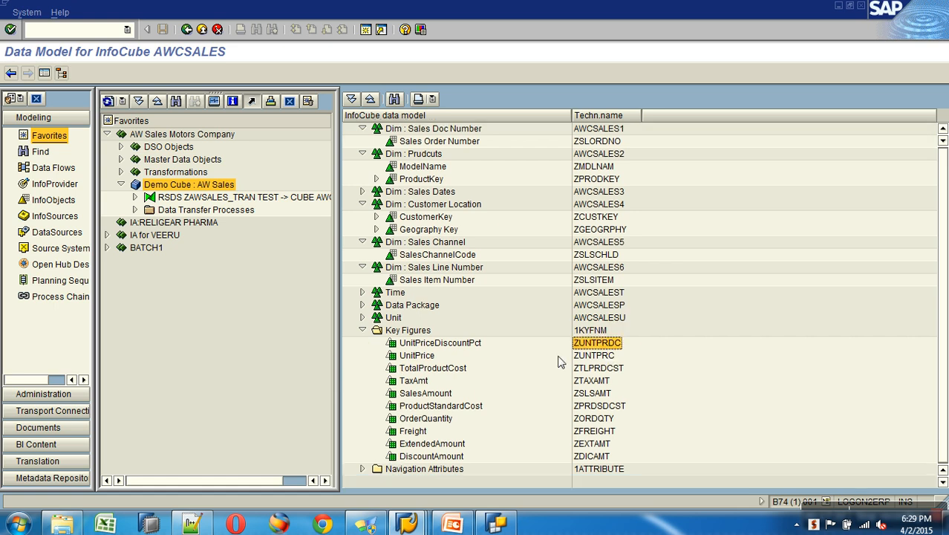
pyautogui.click(456, 345)
pyautogui.click(424, 382)
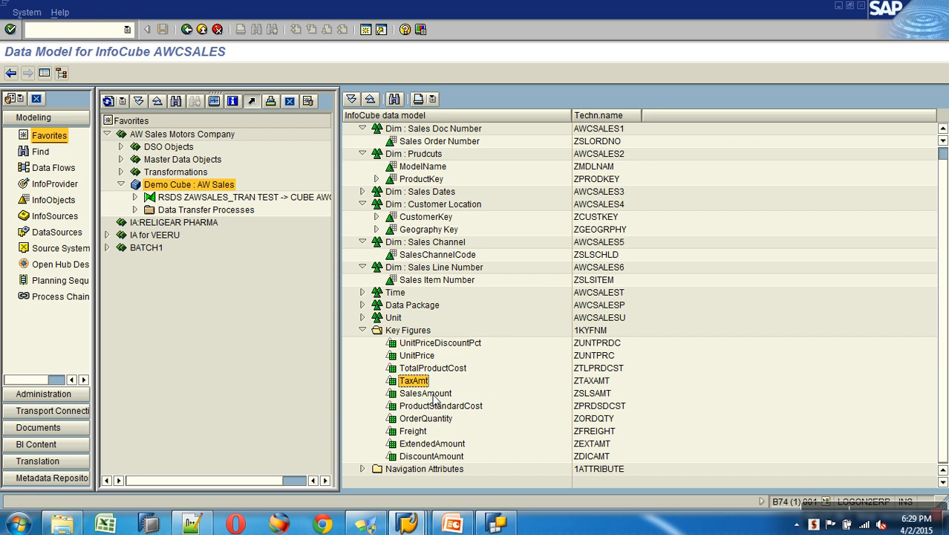
pyautogui.click(437, 394)
pyautogui.click(444, 419)
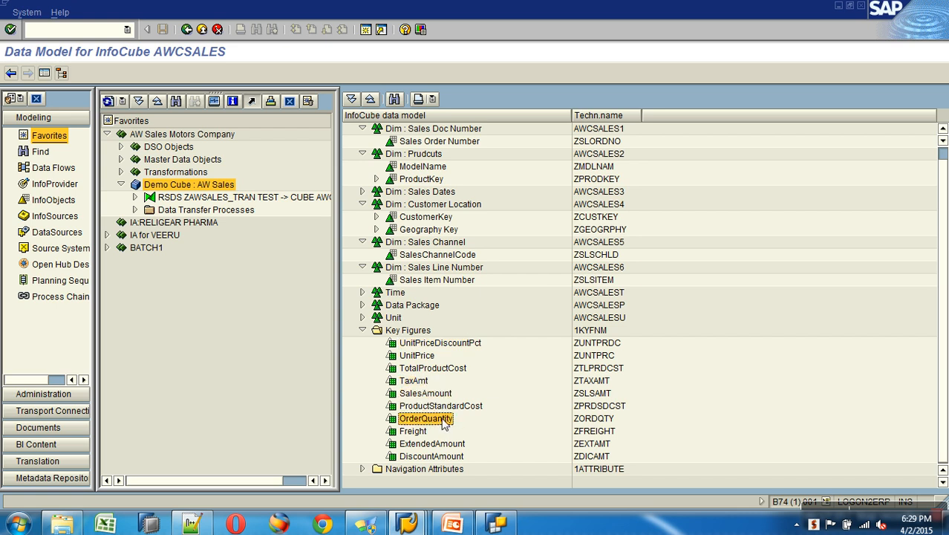
pyautogui.click(432, 444)
pyautogui.click(435, 456)
pyautogui.click(419, 434)
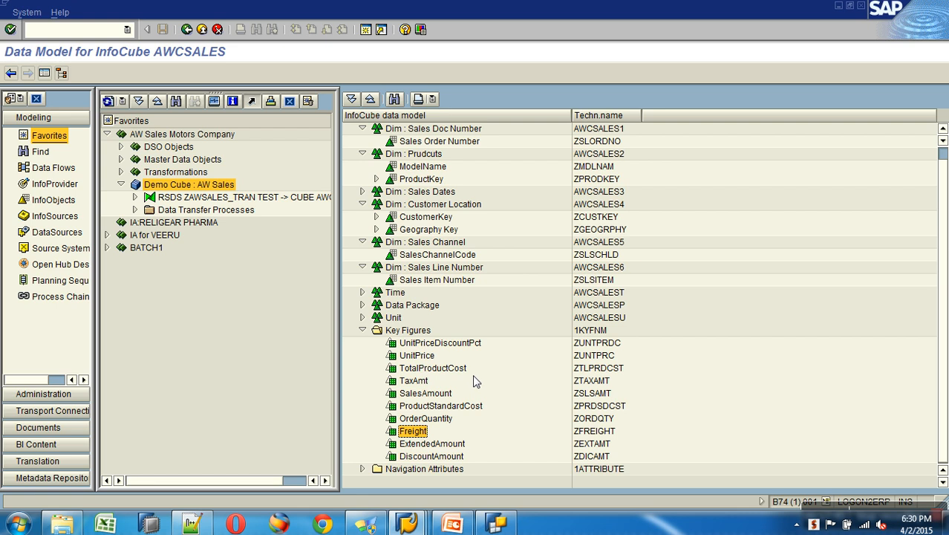
pyautogui.scroll(1, 526, 315)
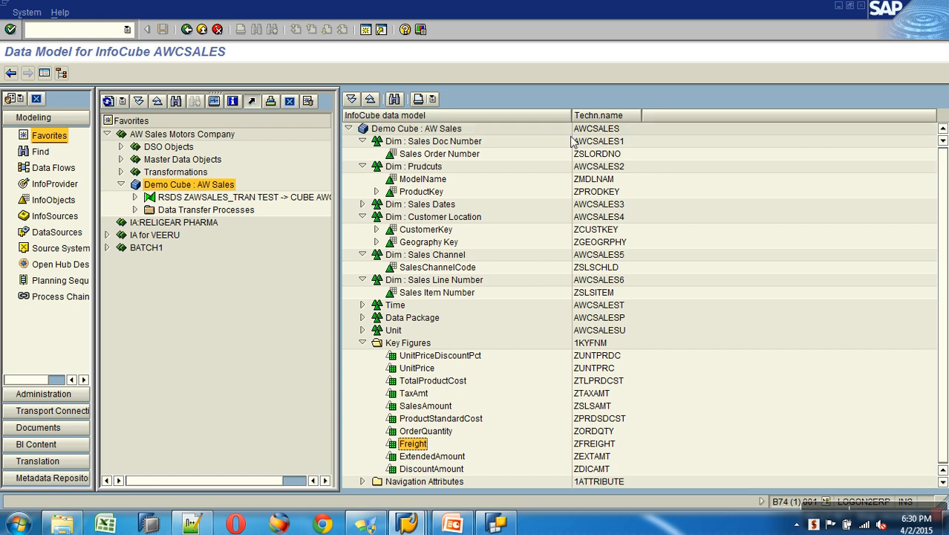
pyautogui.click(601, 131)
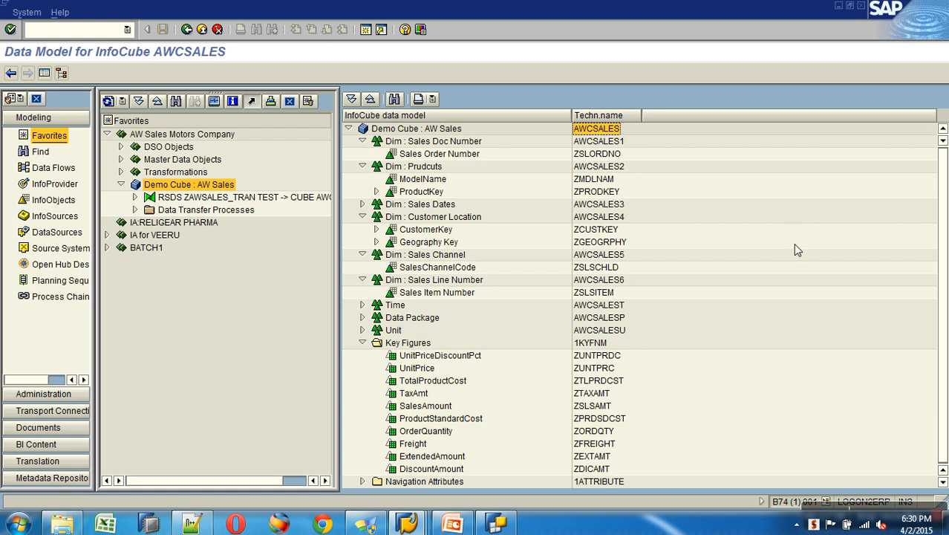
# Switch to BEx Query Designer, start a new query and list the InfoAreas for choosing its InfoProvider
pyautogui.click(496, 524)
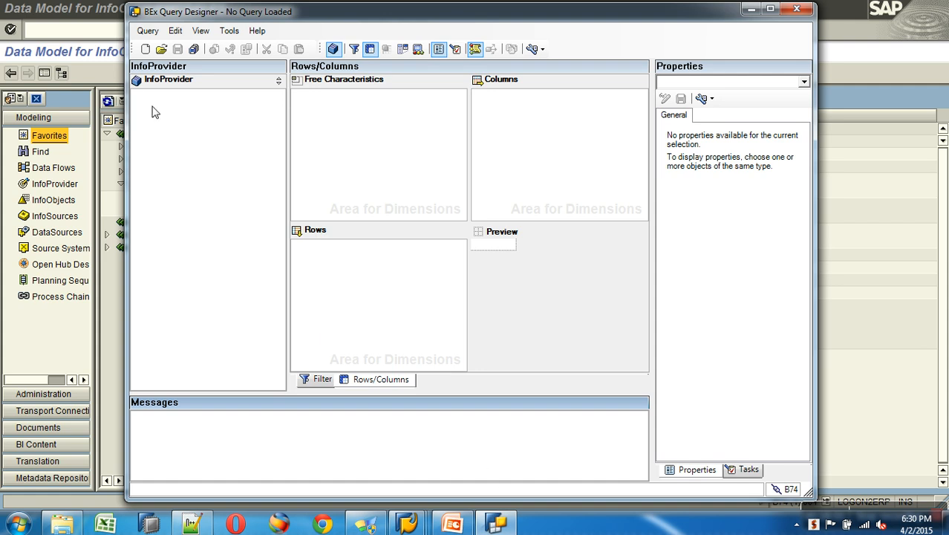
pyautogui.click(148, 31)
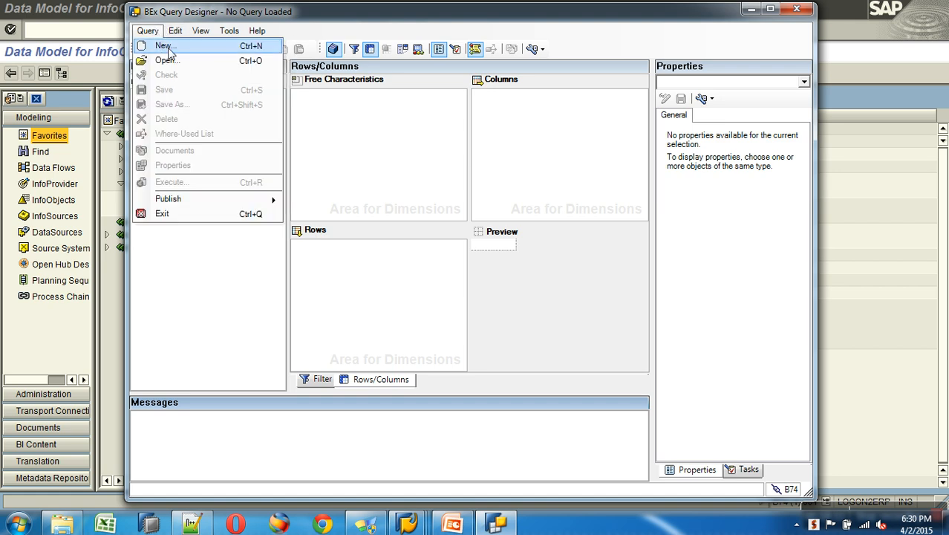
pyautogui.click(166, 47)
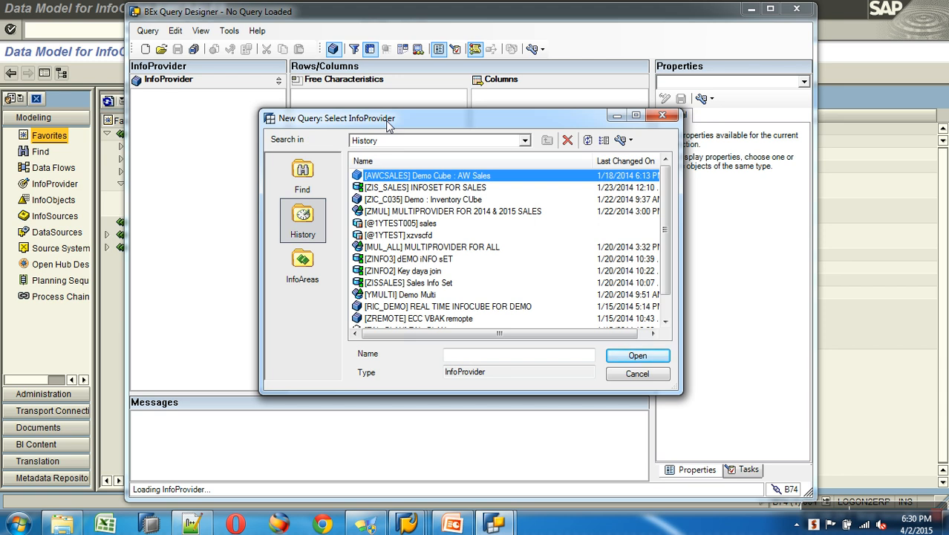
pyautogui.click(315, 176)
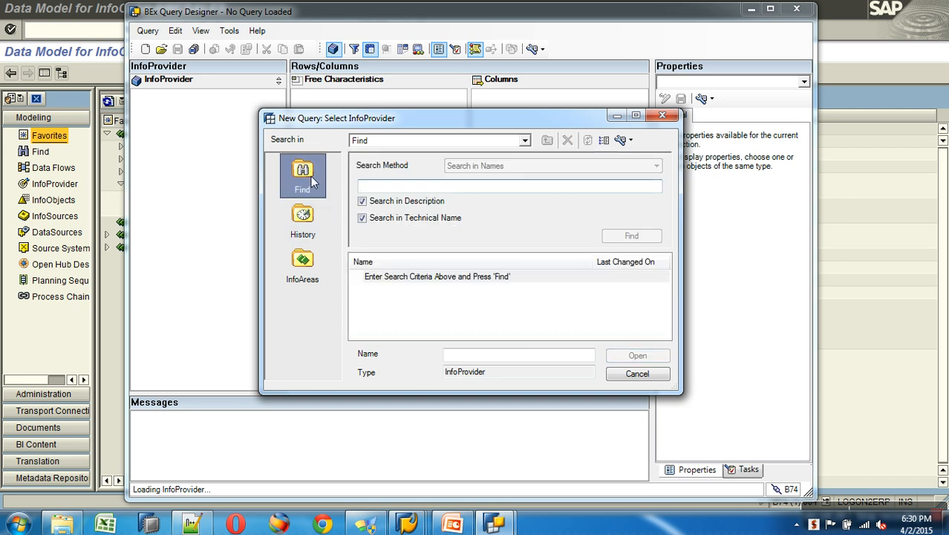
pyautogui.click(310, 264)
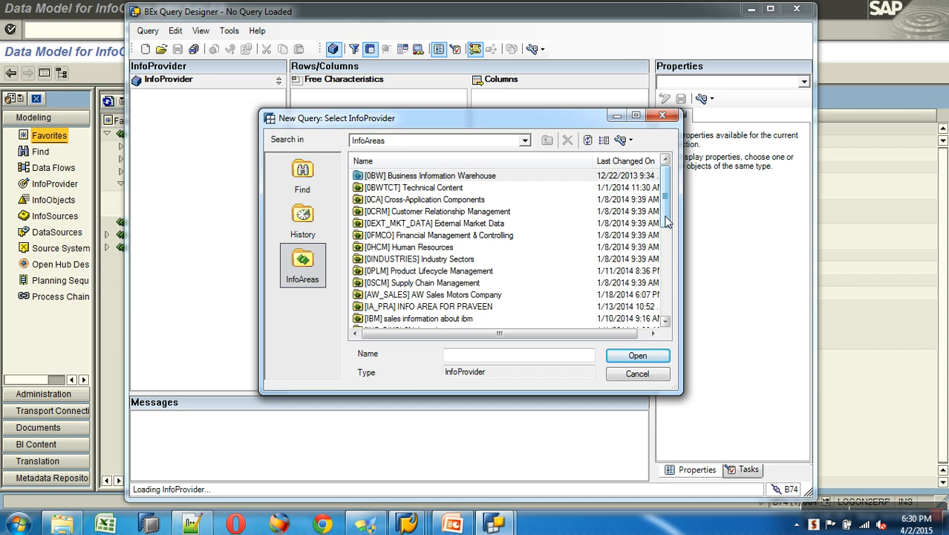
# Display descriptions only, open the AW Sales Motors Company InfoArea, and look into its DSO Objects folder before returning
pyautogui.click(629, 140)
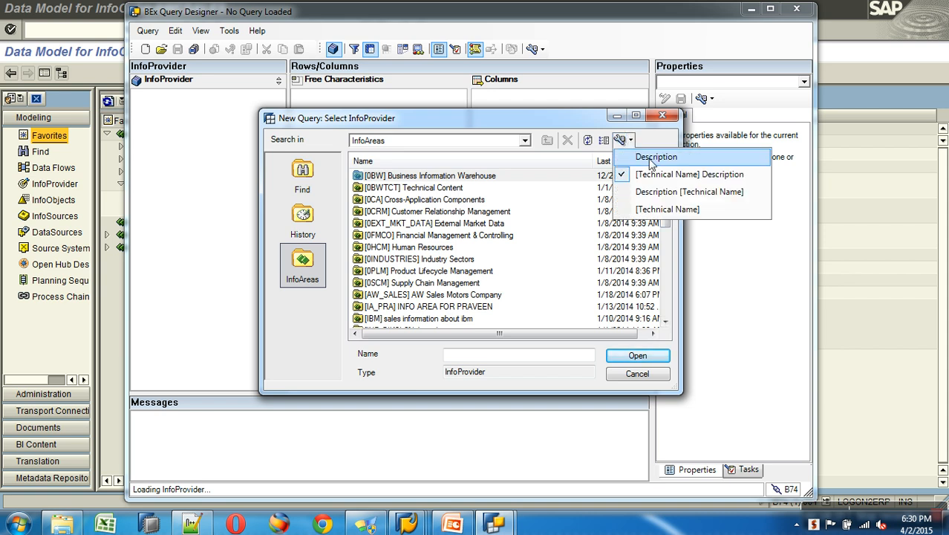
pyautogui.click(654, 158)
pyautogui.doubleClick(411, 295)
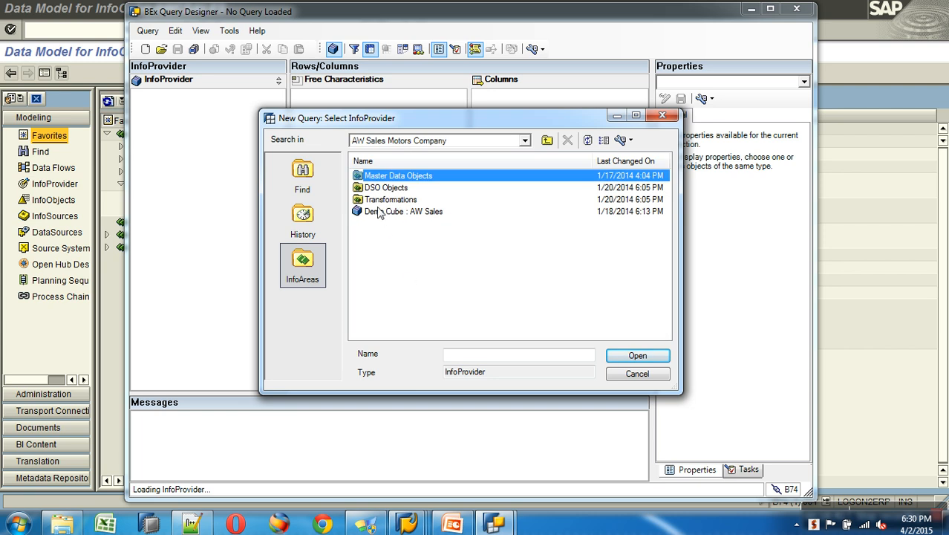
pyautogui.doubleClick(379, 188)
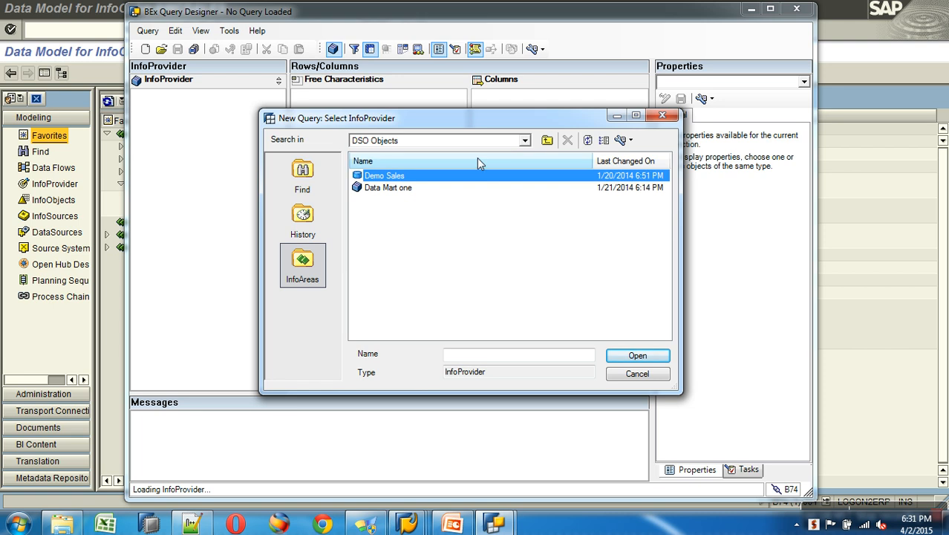
pyautogui.click(547, 140)
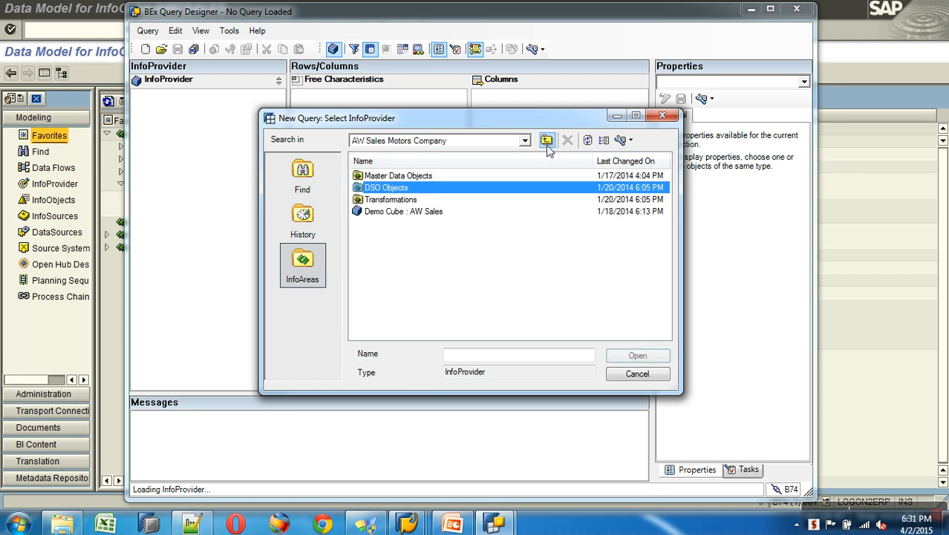
# Display technical names with descriptions and open Demo Cube : AW Sales as the new query's InfoProvider
pyautogui.click(421, 211)
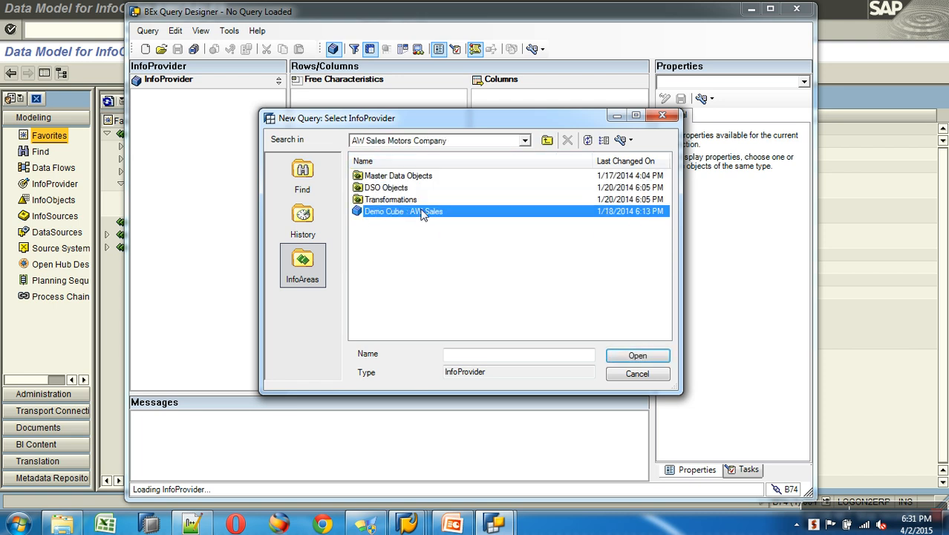
pyautogui.click(621, 139)
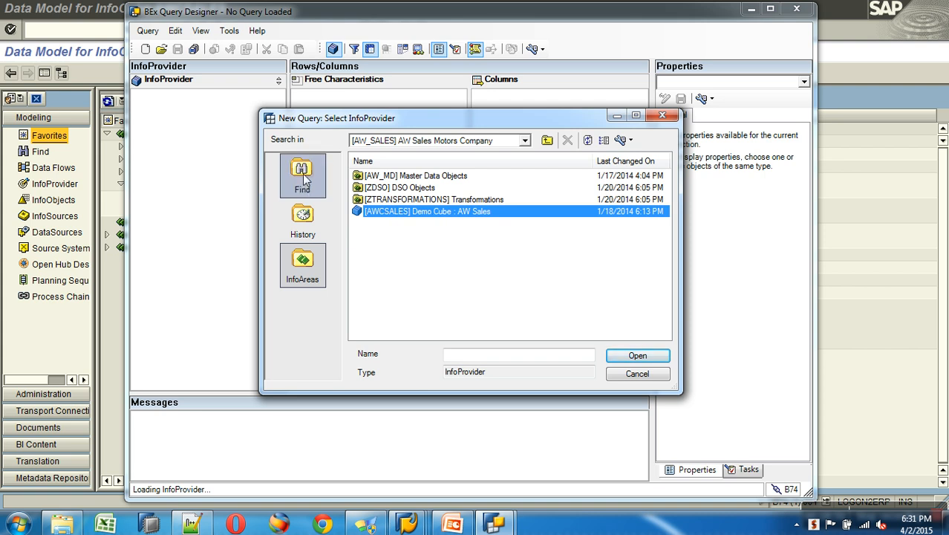
pyautogui.click(659, 357)
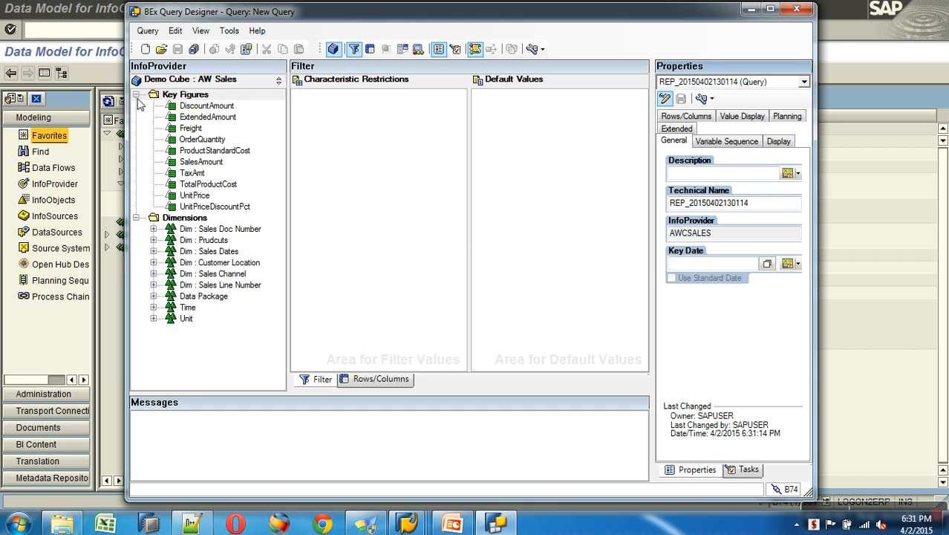
# Collapse the Key Figures and Dimensions folders of the InfoProvider and select the Key Figures folder
pyautogui.click(136, 95)
pyautogui.click(136, 106)
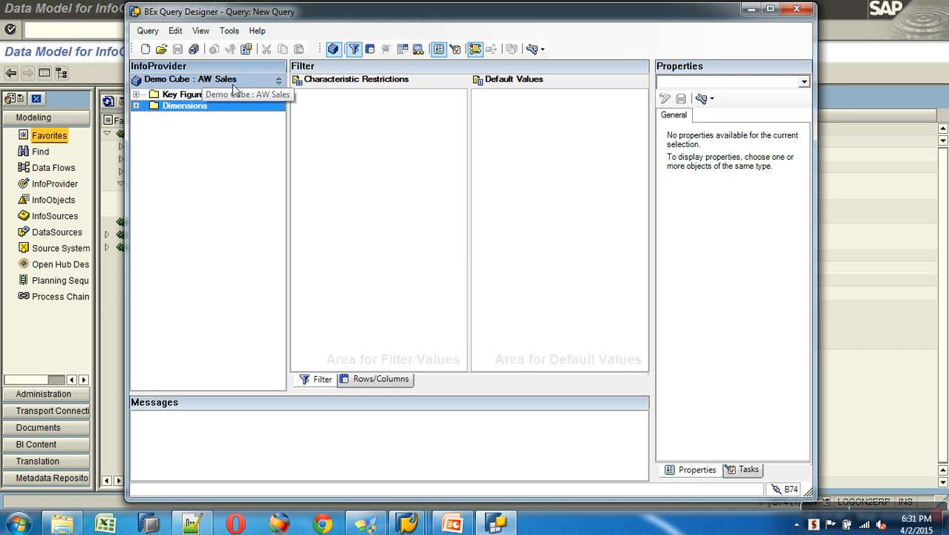
pyautogui.click(181, 95)
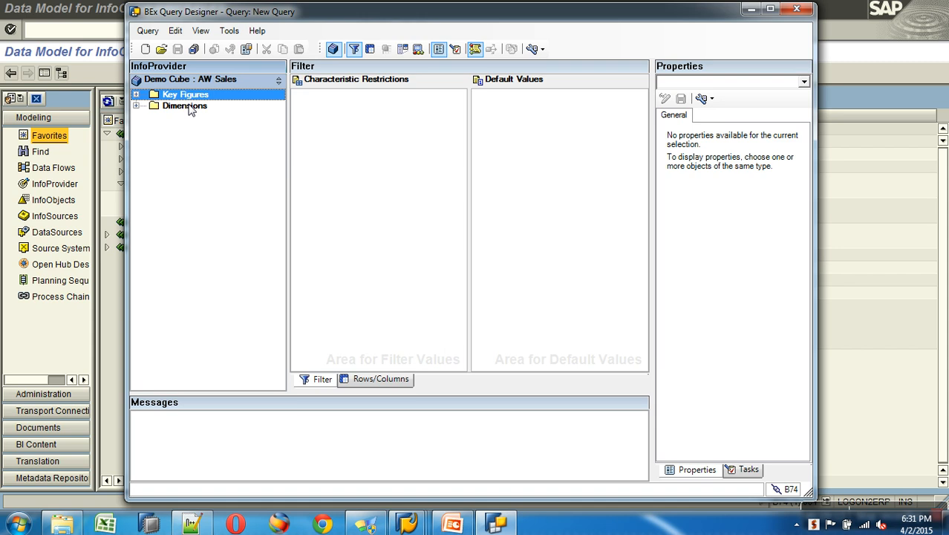
# Expand the Dimensions folder, the Customer Location dimension and its CustomerKey characteristic in the InfoProvider tree
pyautogui.click(189, 108)
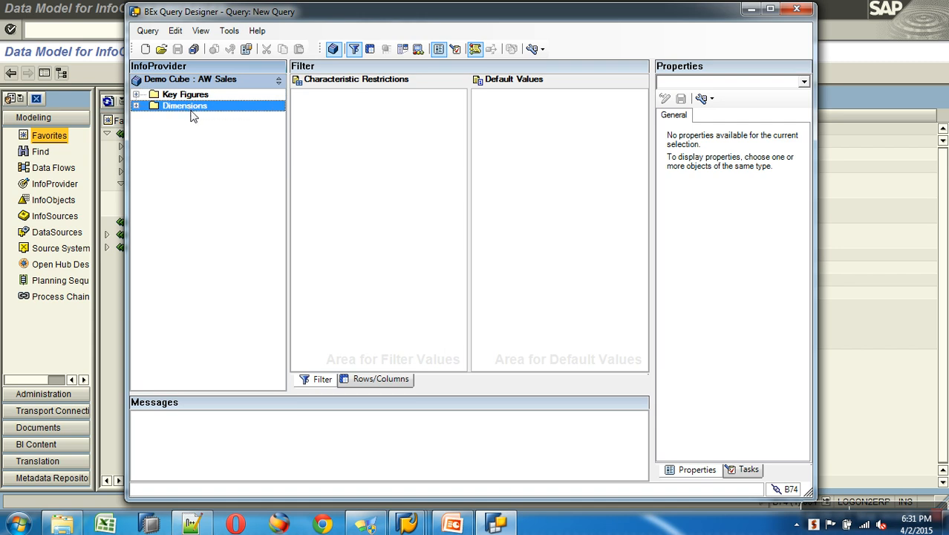
pyautogui.click(136, 106)
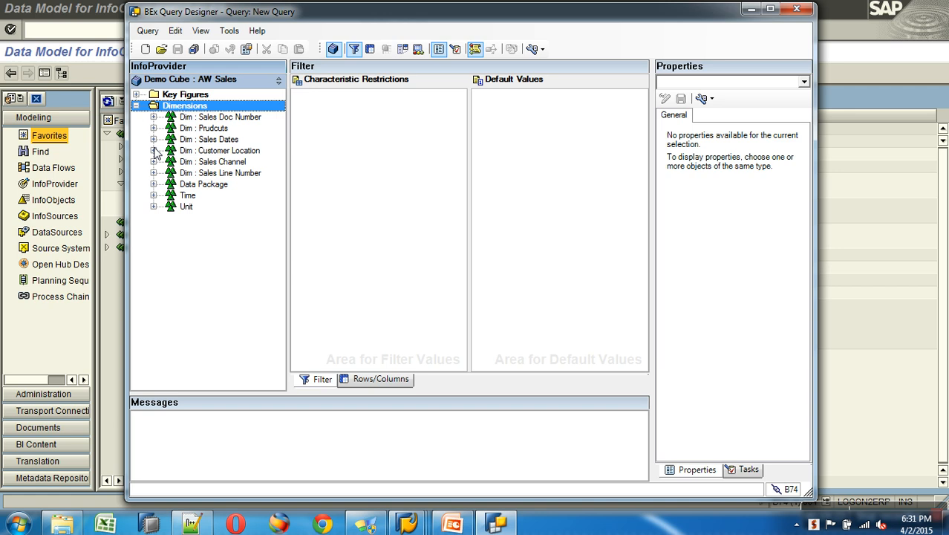
pyautogui.click(154, 151)
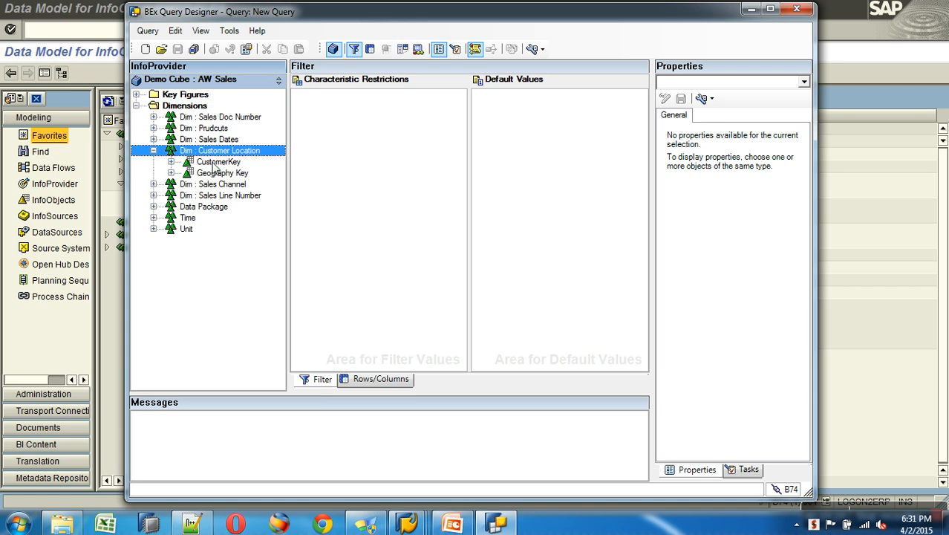
pyautogui.click(215, 163)
pyautogui.click(217, 174)
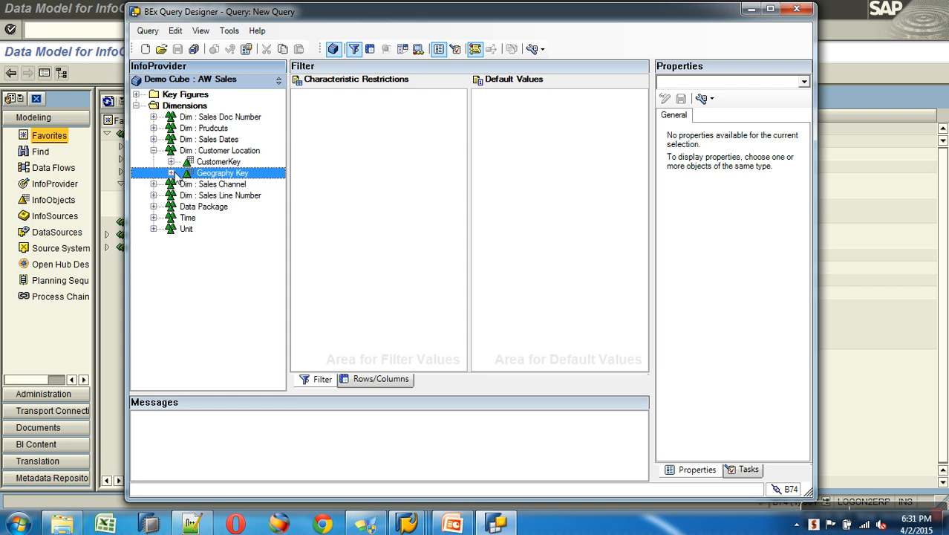
pyautogui.click(221, 164)
pyautogui.click(171, 163)
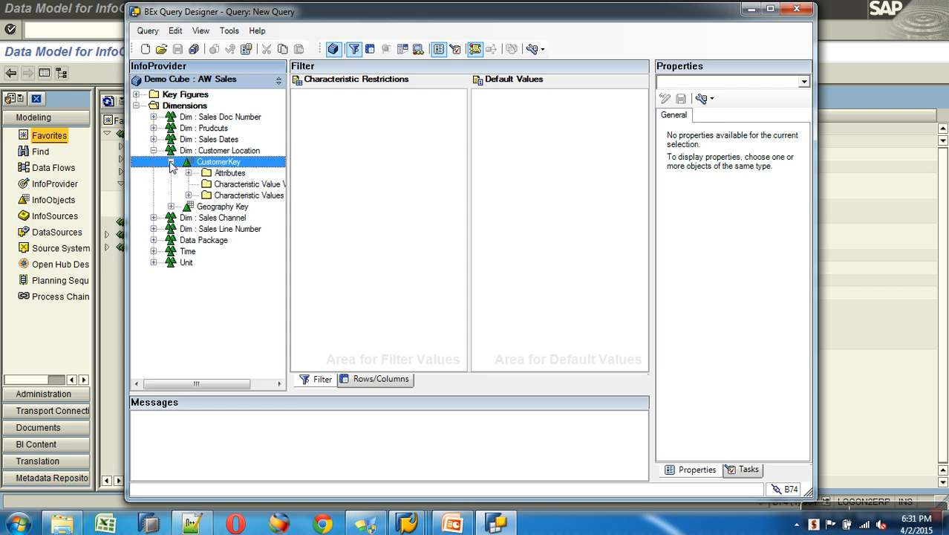
# Widen the InfoProvider area and review the attributes of CustomerKey, collapsing their folder when finished
pyautogui.click(228, 175)
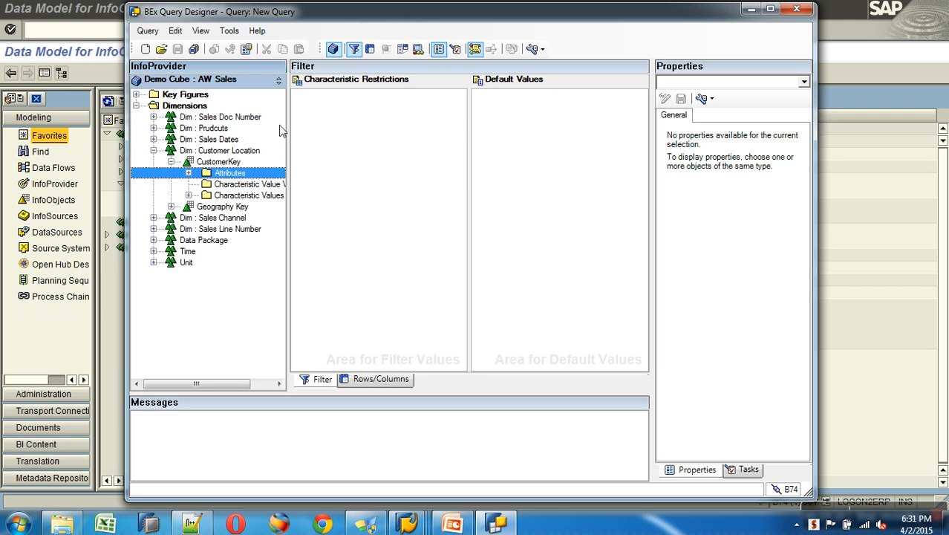
pyautogui.moveTo(289, 120); pyautogui.dragTo(371, 119)
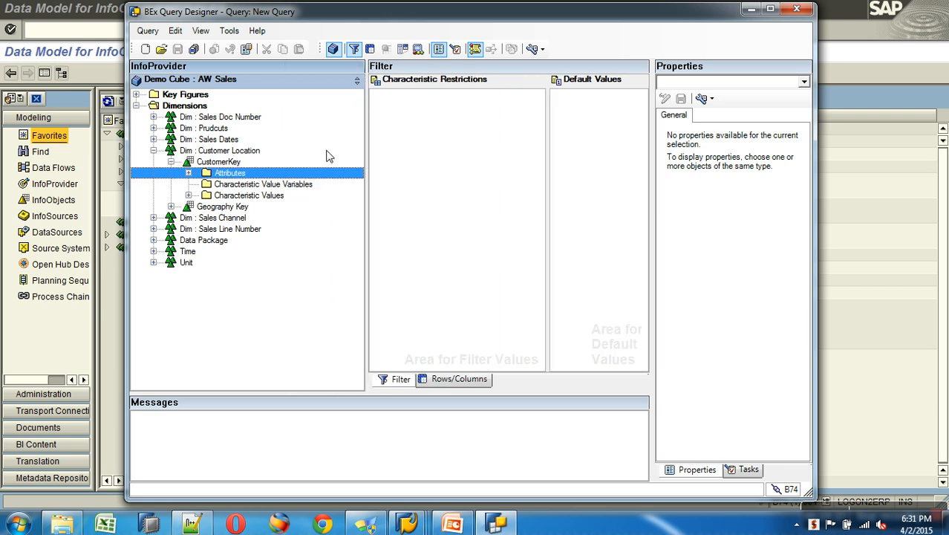
pyautogui.click(188, 173)
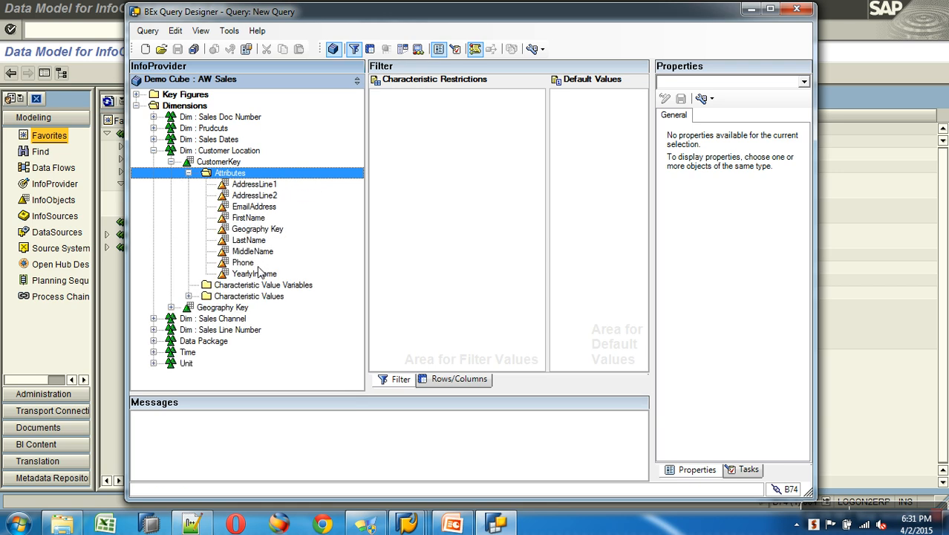
pyautogui.click(188, 173)
# Inspect the characteristic values of CustomerKey, including the unassigned "#" value, and collapse the characteristic
pyautogui.click(236, 195)
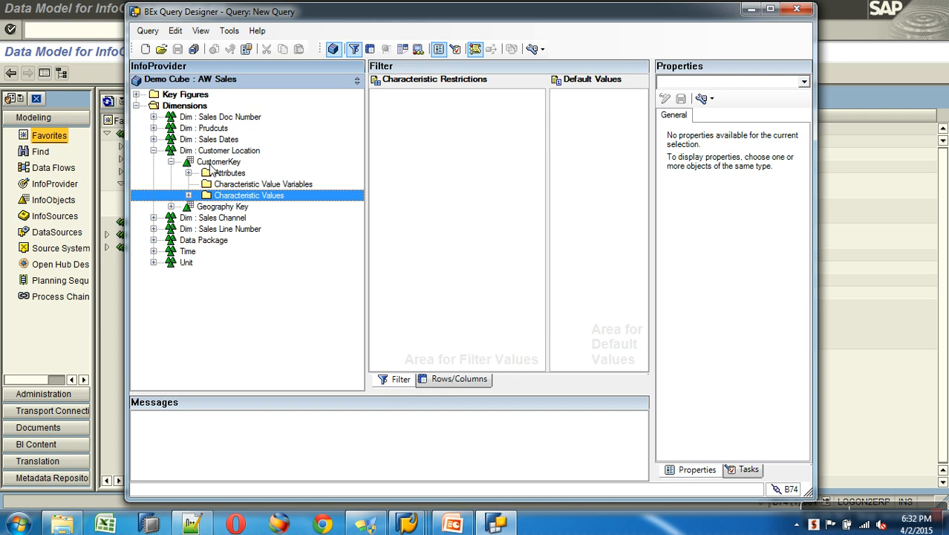
pyautogui.click(189, 196)
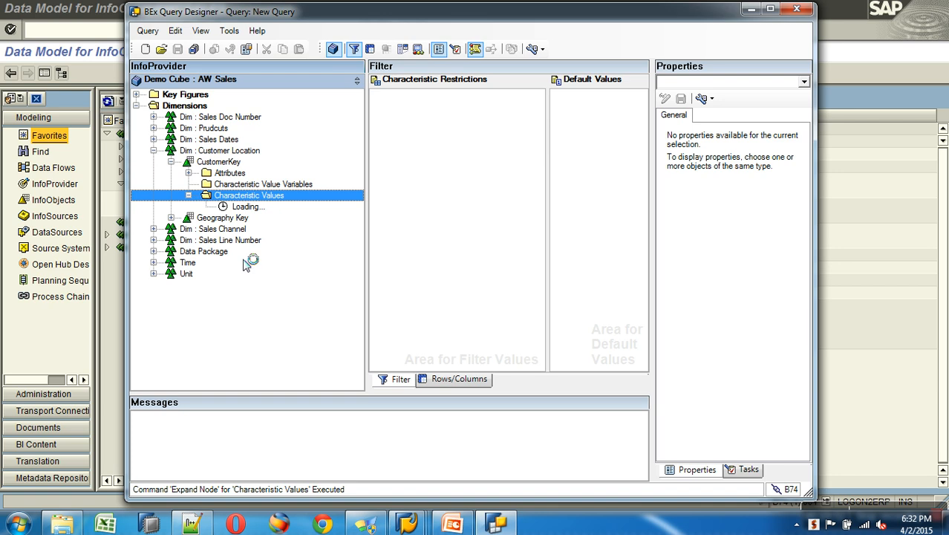
pyautogui.moveTo(355, 110)
pyautogui.mouseDown()
pyautogui.moveTo(371, 384)
pyautogui.moveTo(368, 110)
pyautogui.mouseUp()
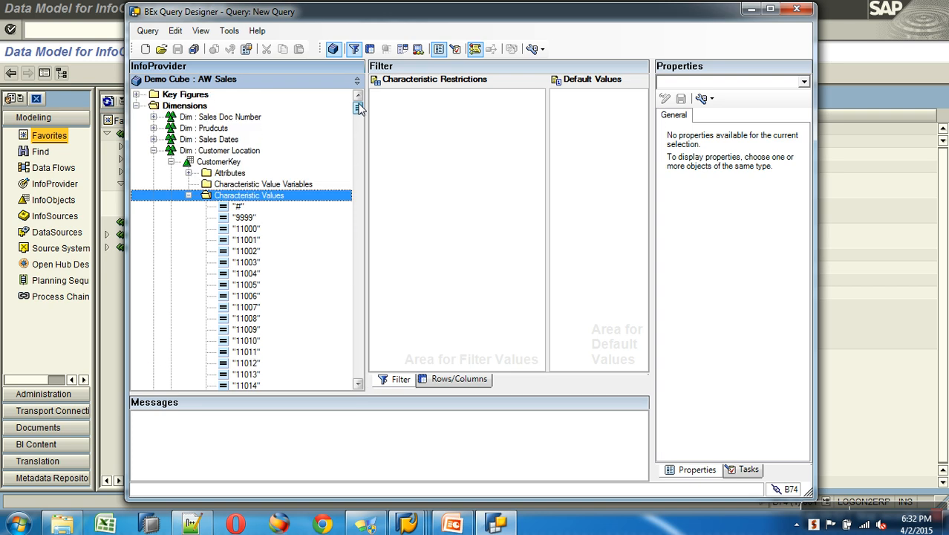
pyautogui.click(243, 208)
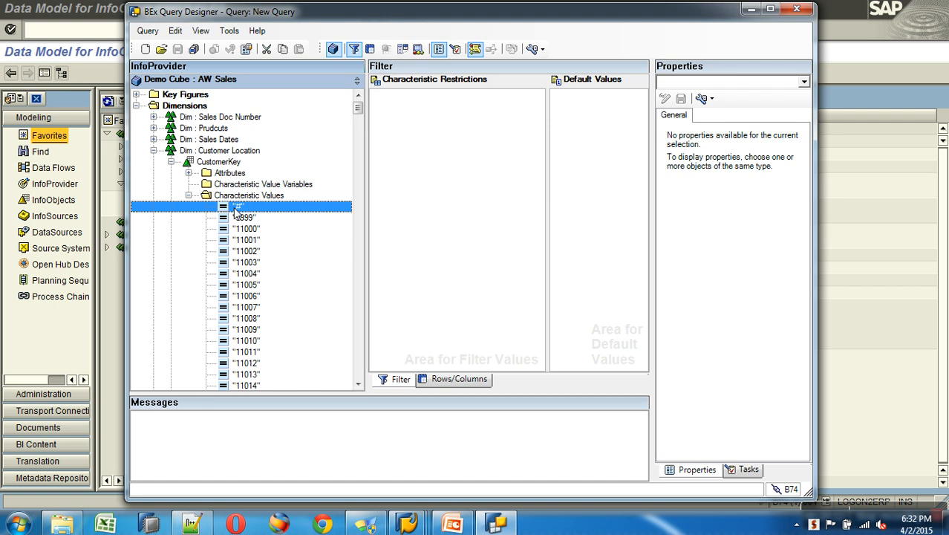
pyautogui.click(189, 196)
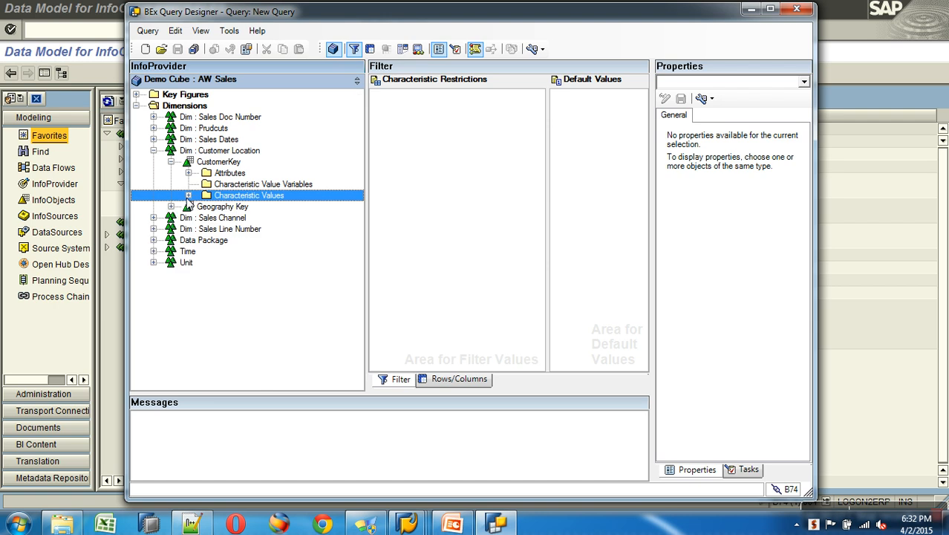
pyautogui.click(171, 161)
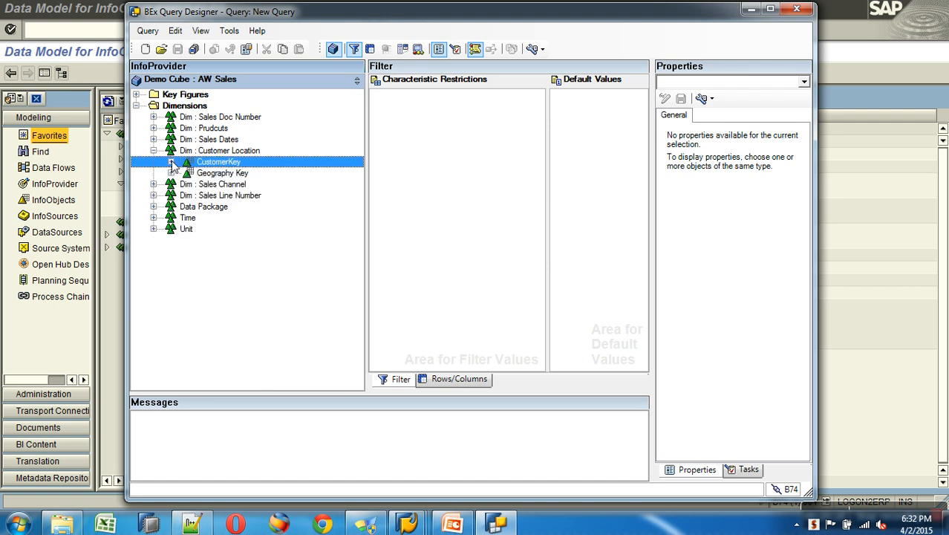
# Review the attributes and characteristic values of Geography Key, and collapse the Customer Location dimension
pyautogui.click(171, 173)
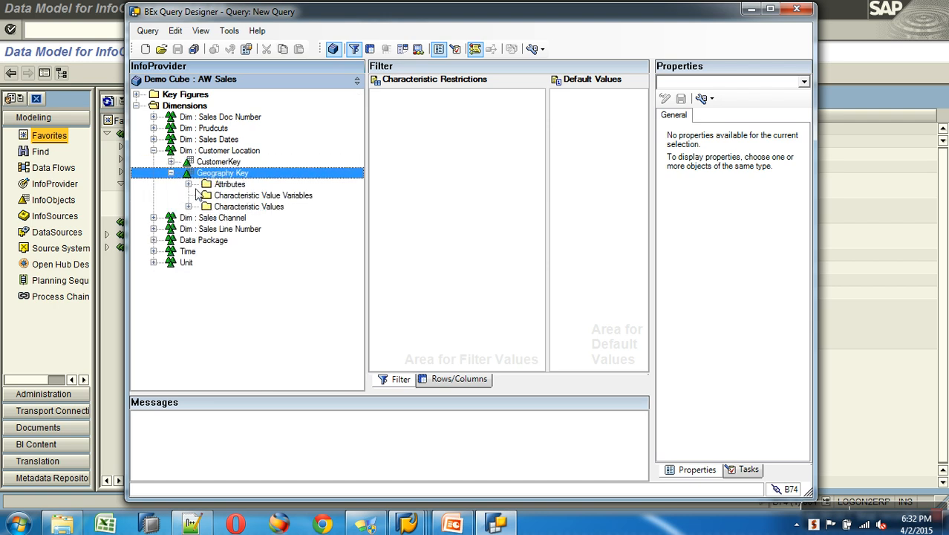
pyautogui.click(190, 185)
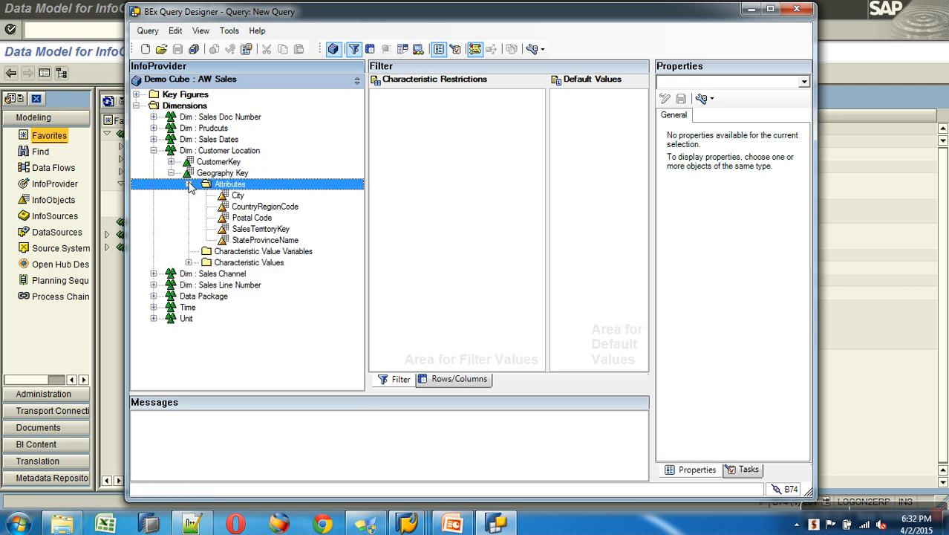
pyautogui.click(189, 262)
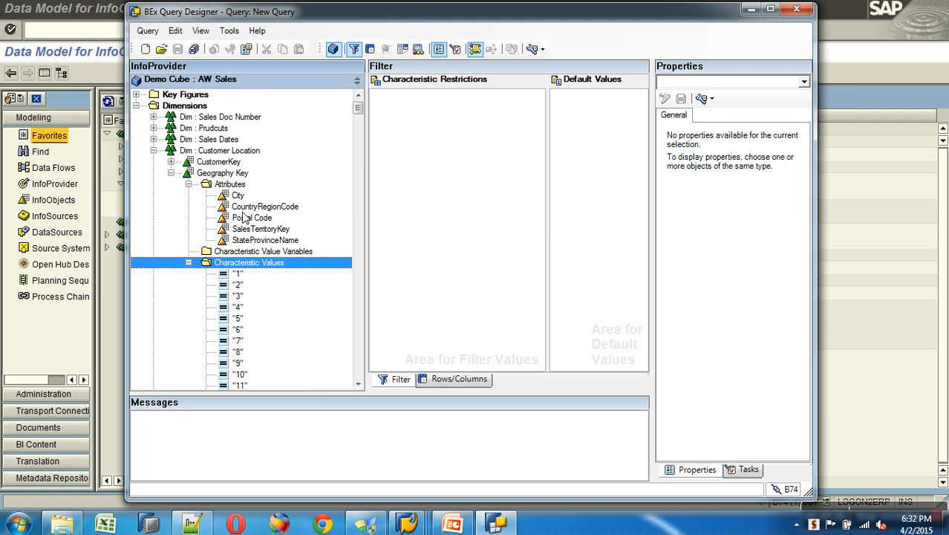
pyautogui.click(172, 173)
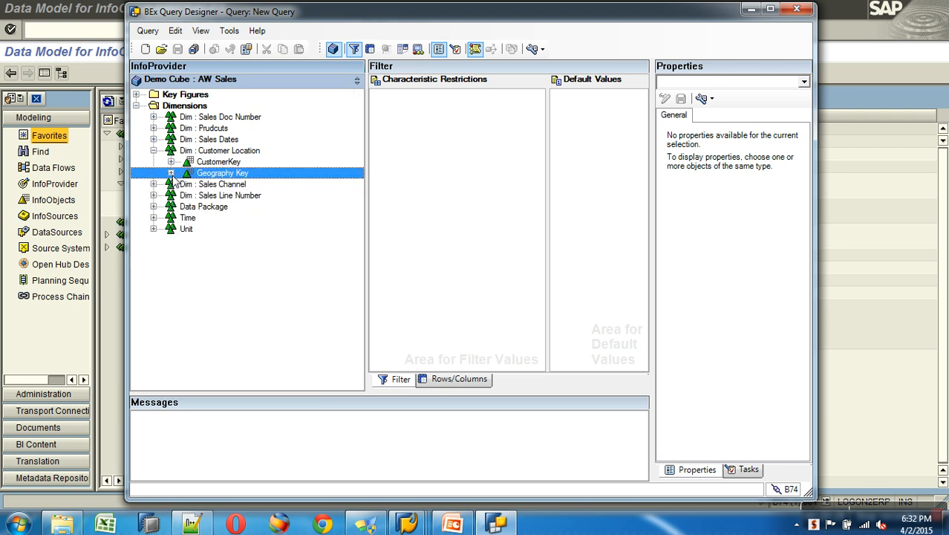
pyautogui.click(153, 150)
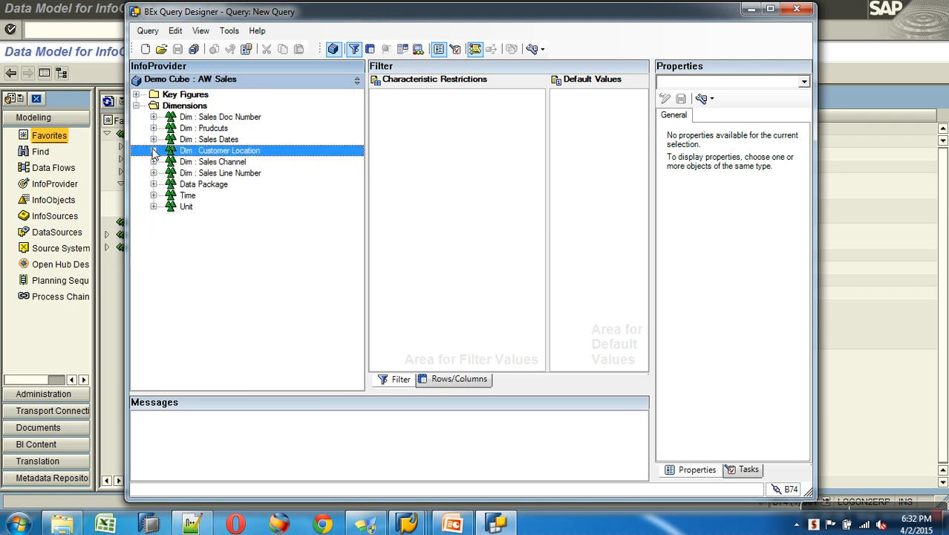
# Look at the Sales Order Number characteristic in the Sales Doc Number dimension and collapse the dimension
pyautogui.click(153, 116)
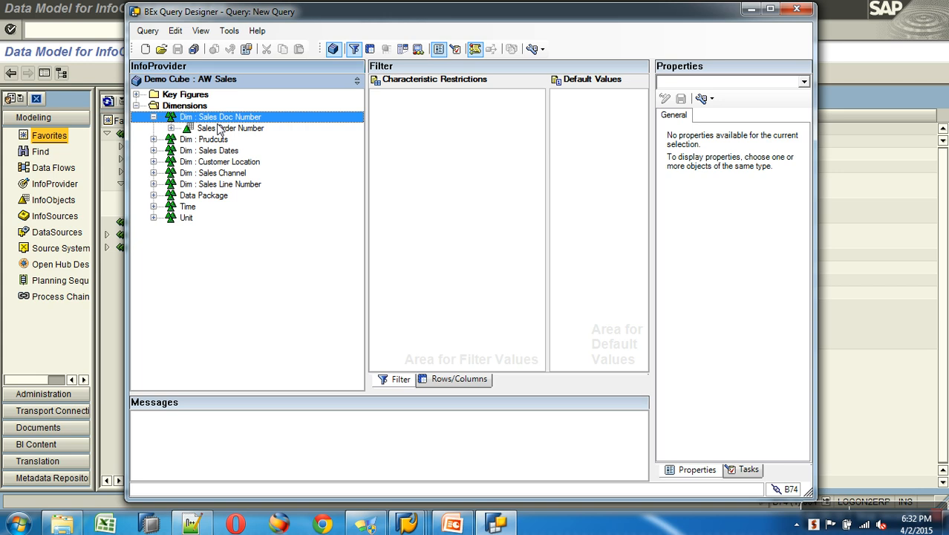
pyautogui.click(221, 130)
pyautogui.click(172, 129)
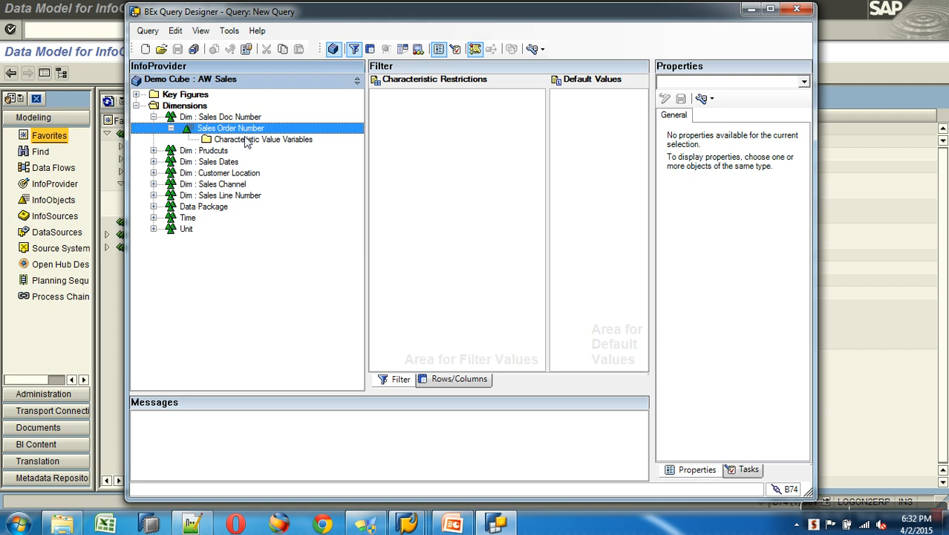
pyautogui.click(153, 117)
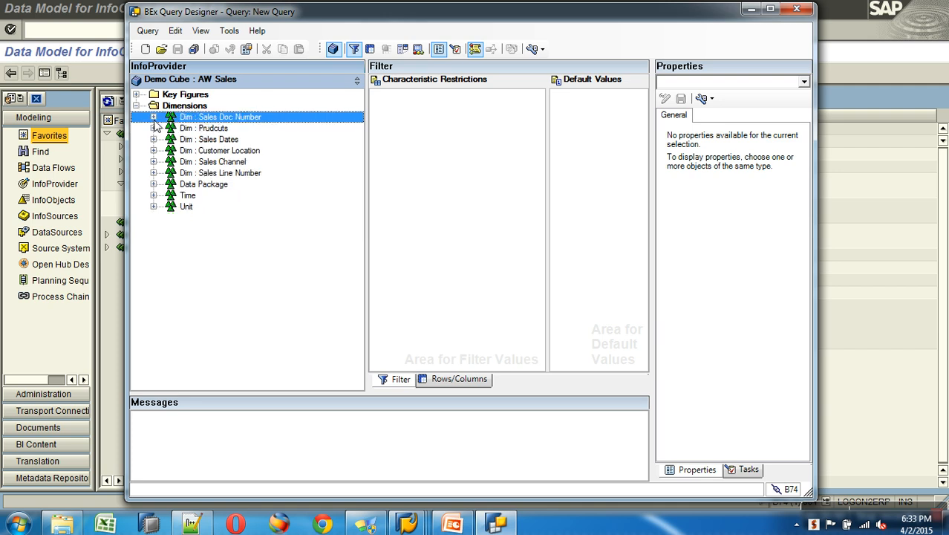
# Turn on technical names and review the ProductKey attributes in the Dim : Prudcuts dimension, collapsing it when finished
pyautogui.click(153, 128)
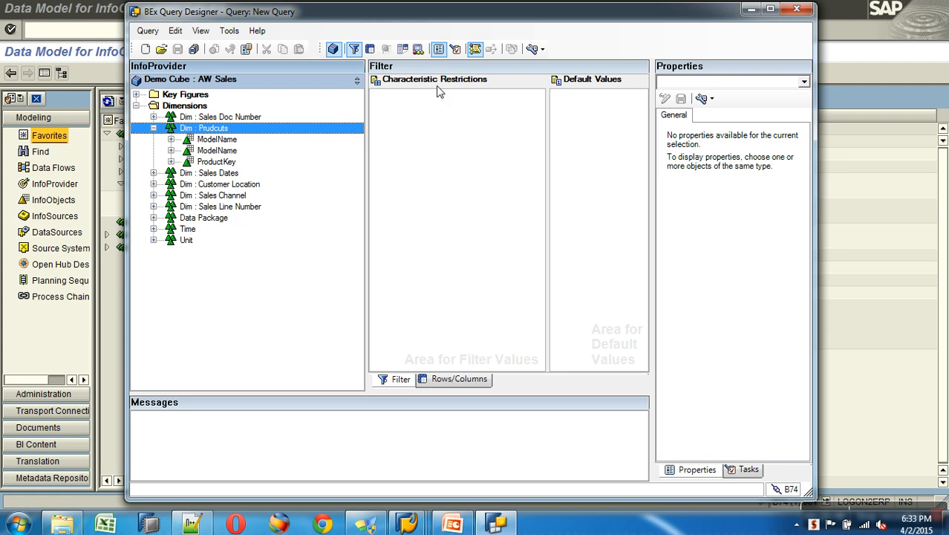
pyautogui.click(533, 49)
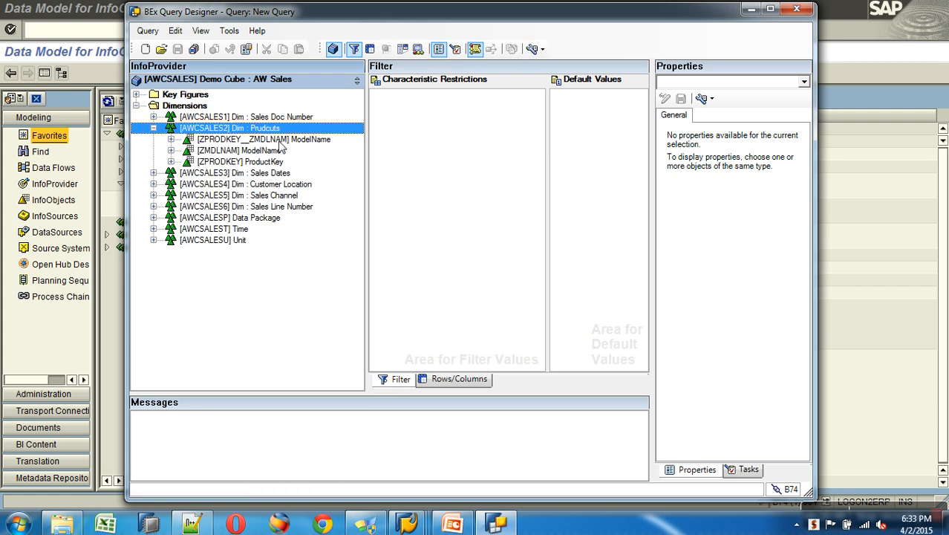
pyautogui.click(232, 163)
pyautogui.click(171, 162)
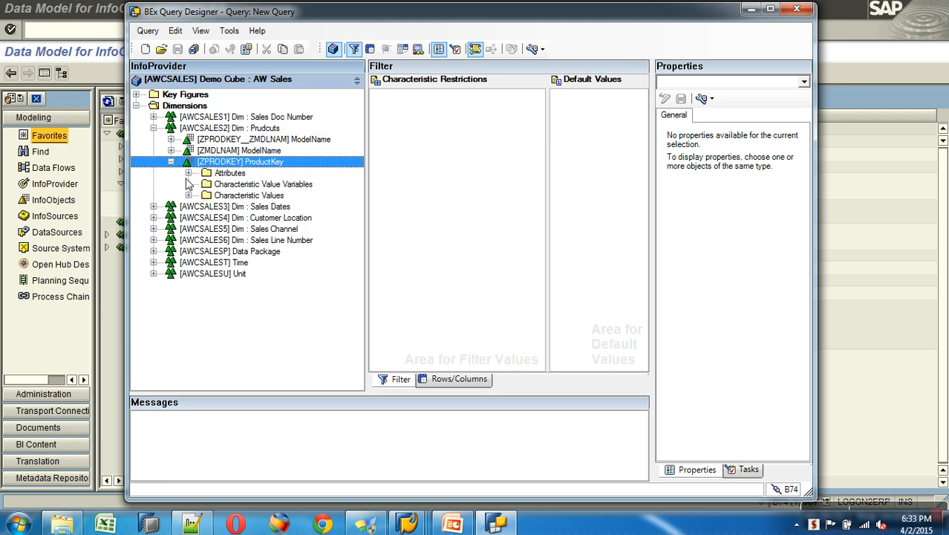
pyautogui.click(189, 172)
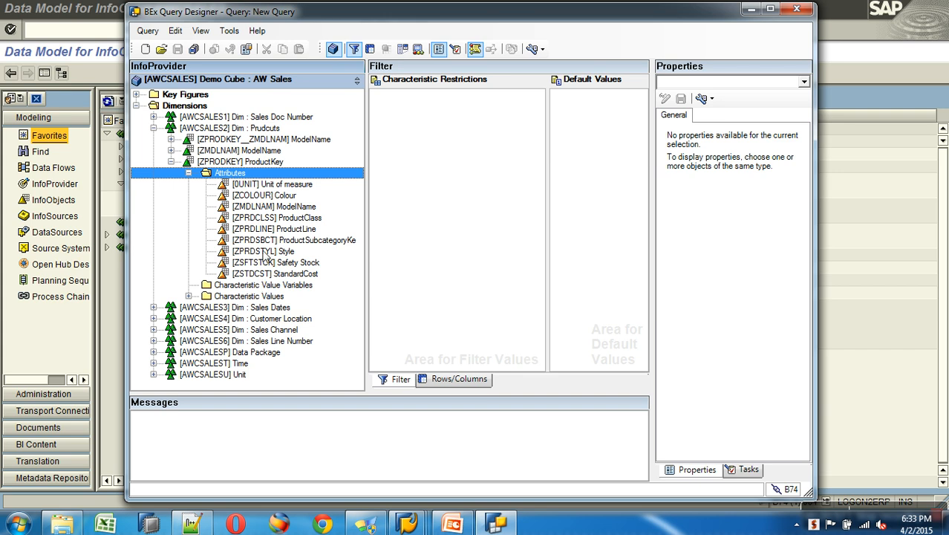
pyautogui.click(171, 161)
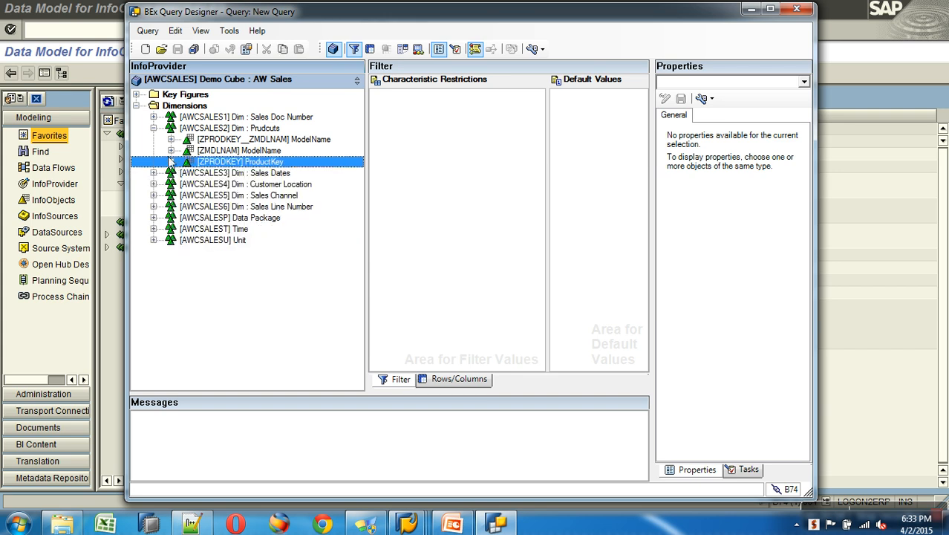
pyautogui.click(153, 128)
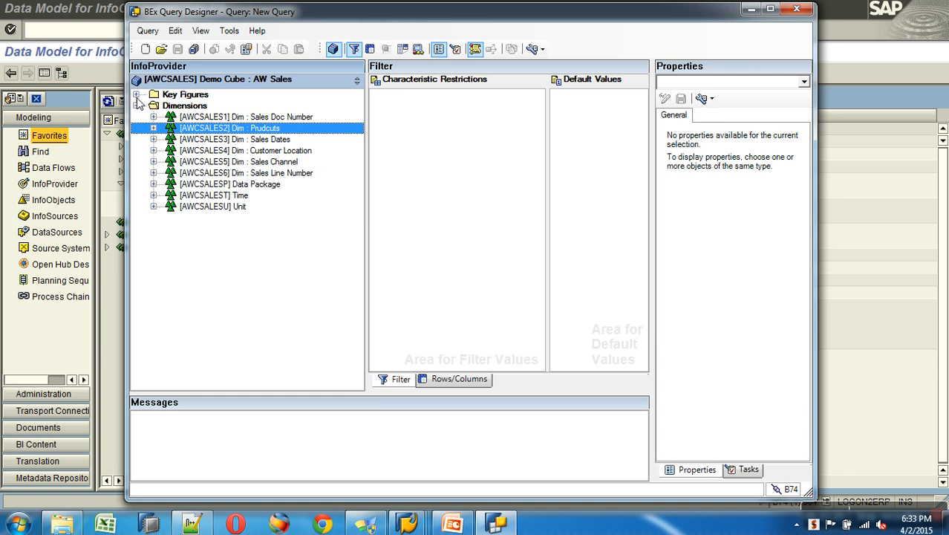
# Review the InfoProvider's key figures and the characteristics of its Time dimension
pyautogui.click(137, 96)
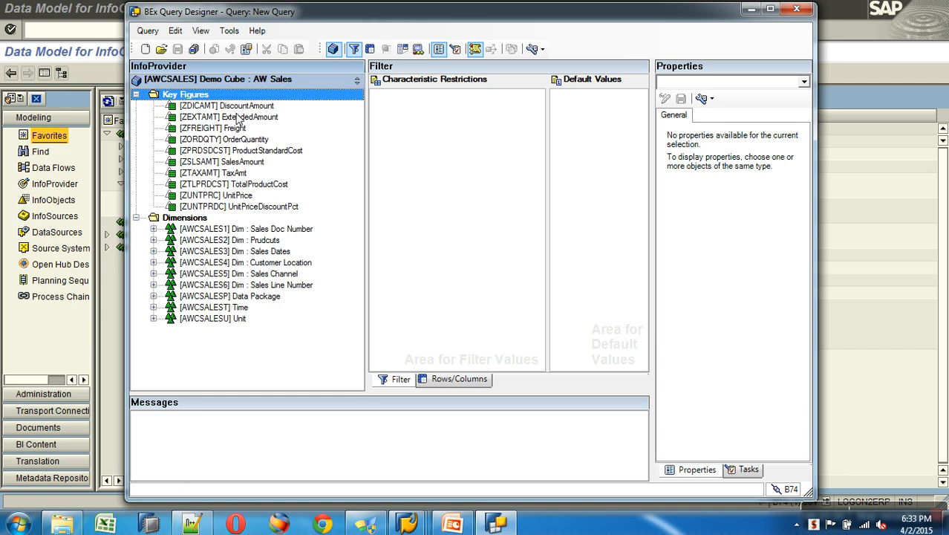
pyautogui.click(136, 95)
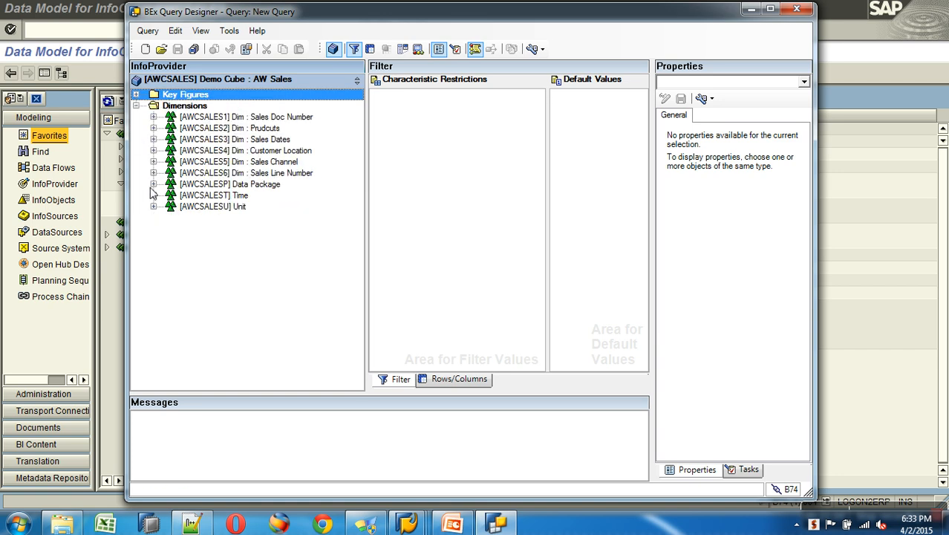
pyautogui.click(153, 195)
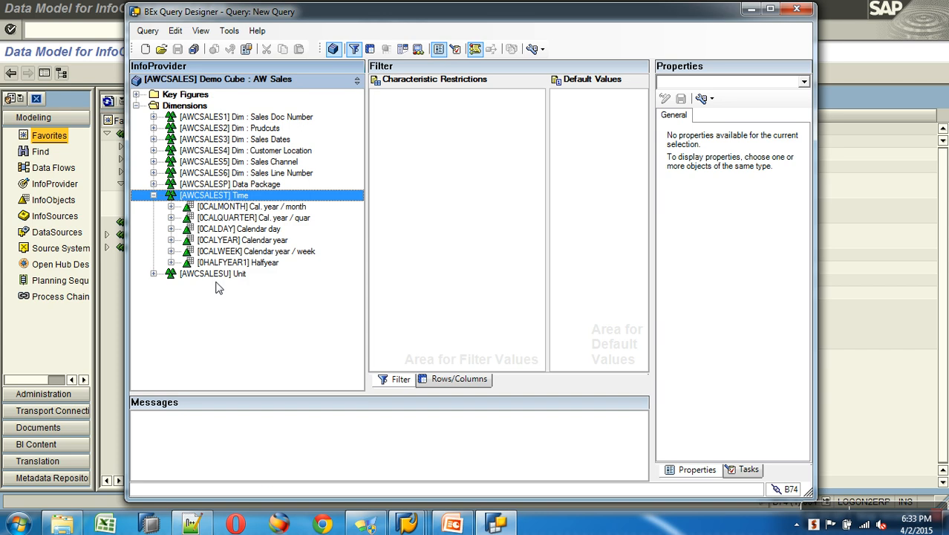
# Recheck the key figures, collapse the Key Figures and Dimensions folders, and narrow the InfoProvider area
pyautogui.click(136, 95)
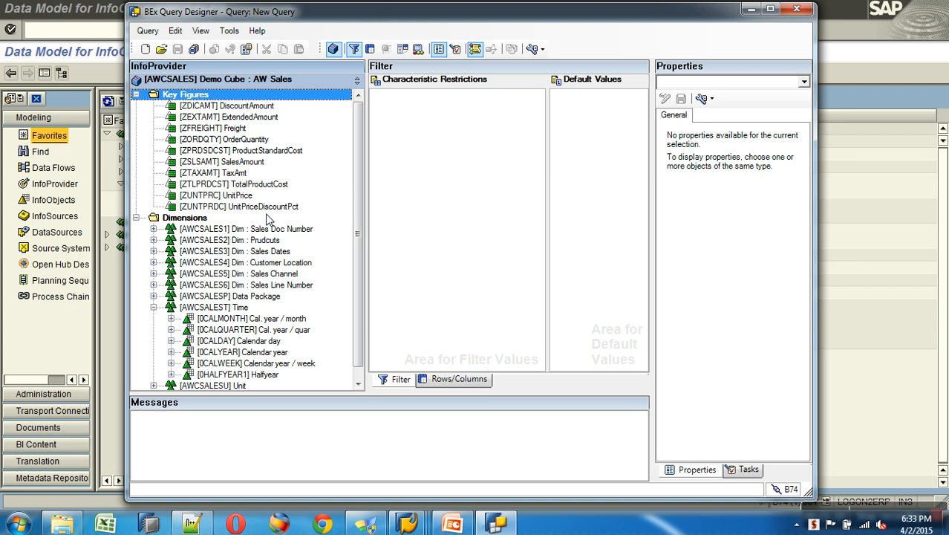
pyautogui.click(136, 95)
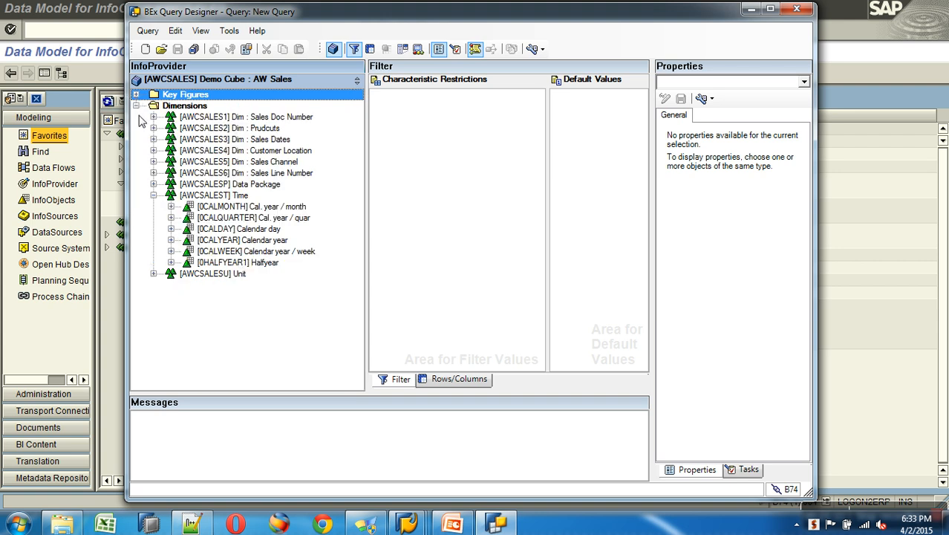
pyautogui.click(136, 106)
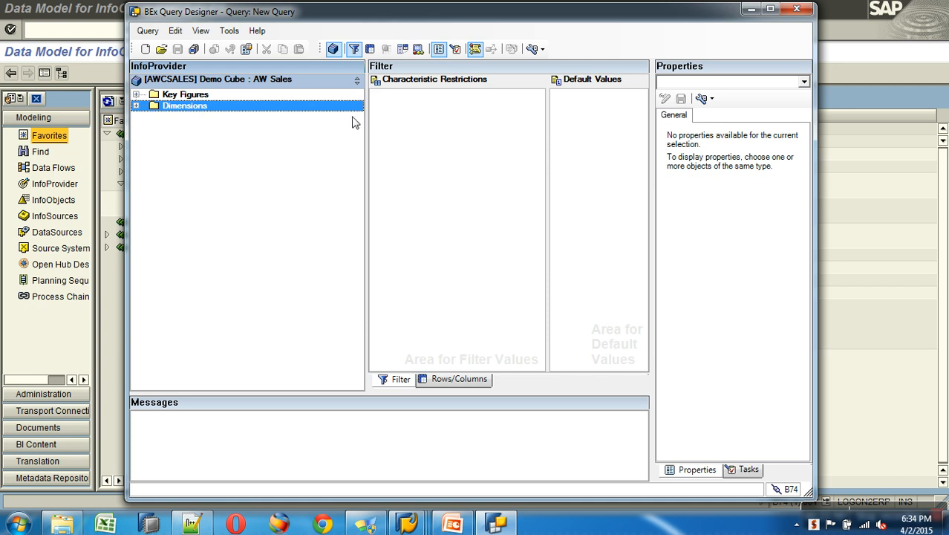
pyautogui.moveTo(374, 106); pyautogui.dragTo(270, 106)
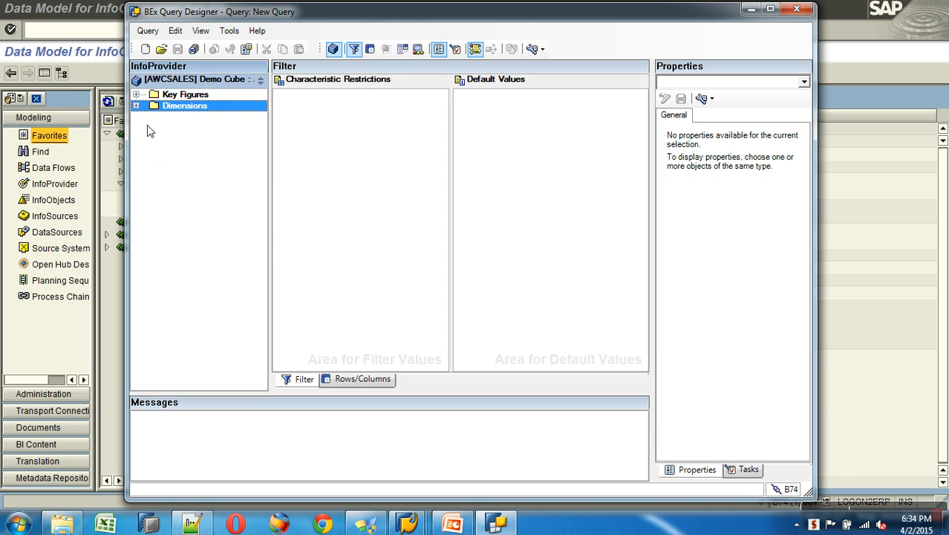
# Expand the Dimensions folder and switch the query definition to the Rows/Columns layout
pyautogui.click(136, 105)
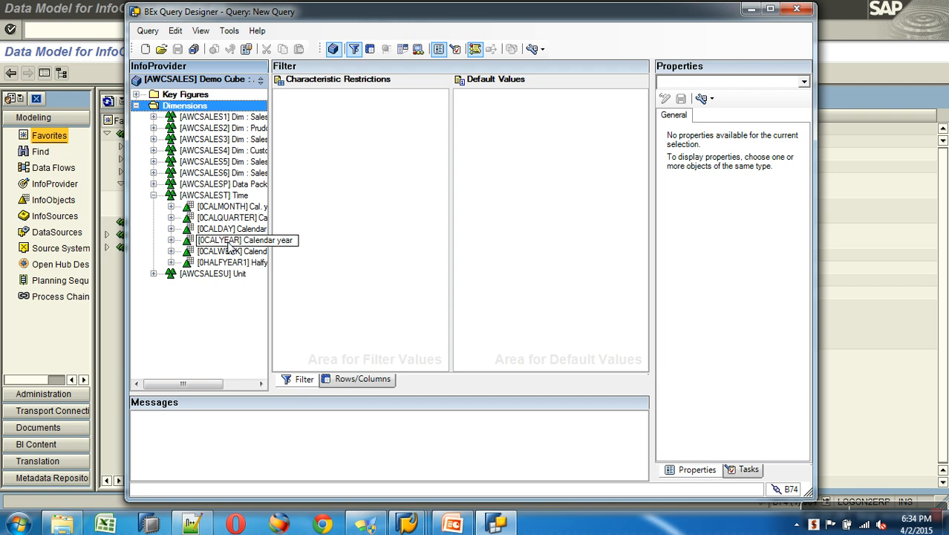
pyautogui.click(363, 382)
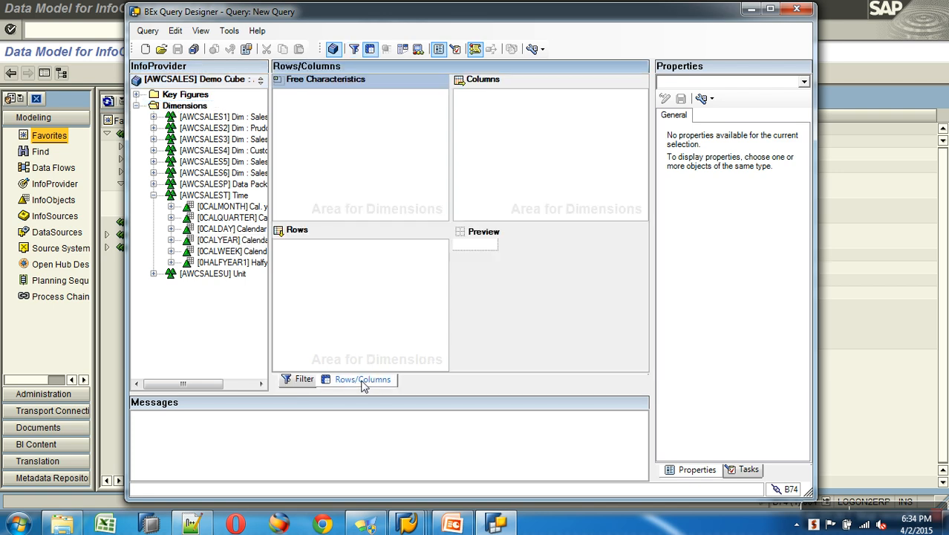
pyautogui.click(303, 265)
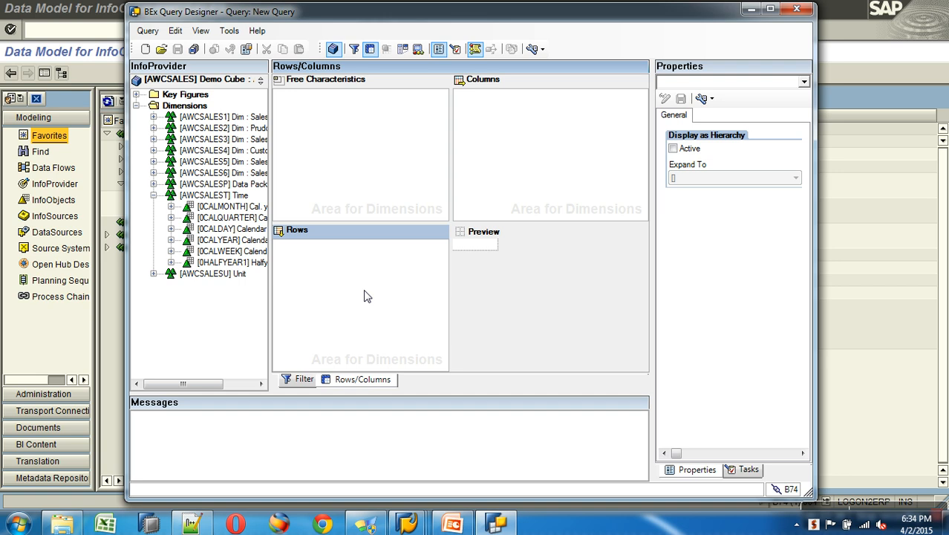
# Add the Calendar year characteristic (0CALYEAR) from the Time dimension to the Rows area
pyautogui.click(245, 244)
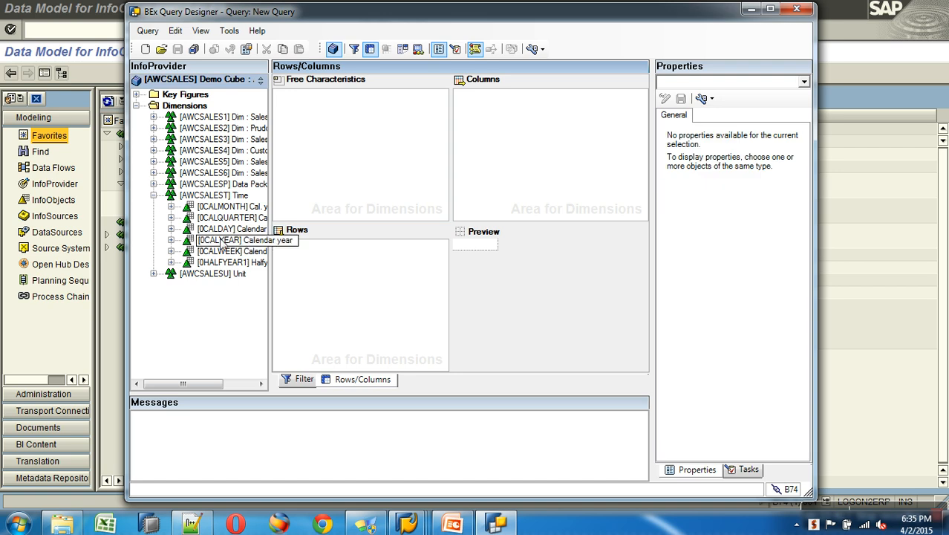
pyautogui.click(204, 186)
pyautogui.click(220, 230)
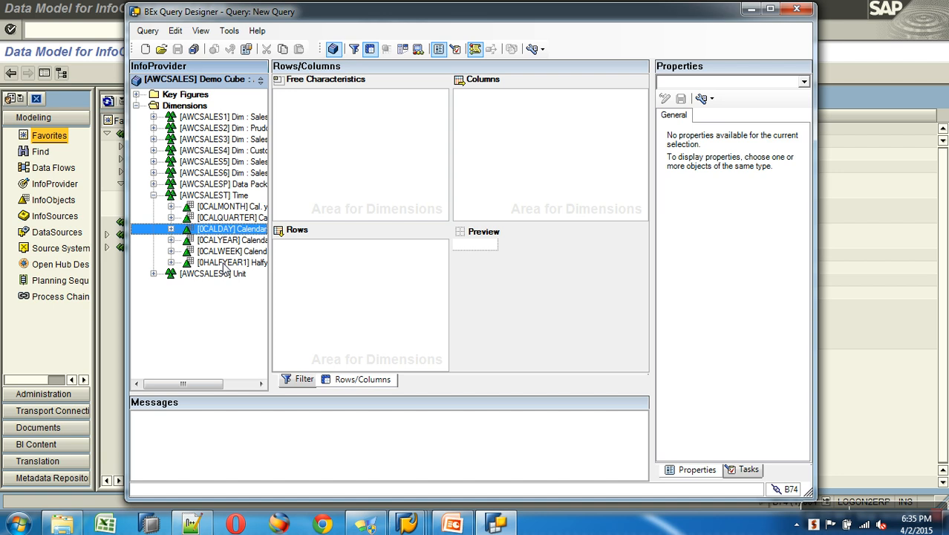
pyautogui.click(225, 264)
pyautogui.click(212, 240)
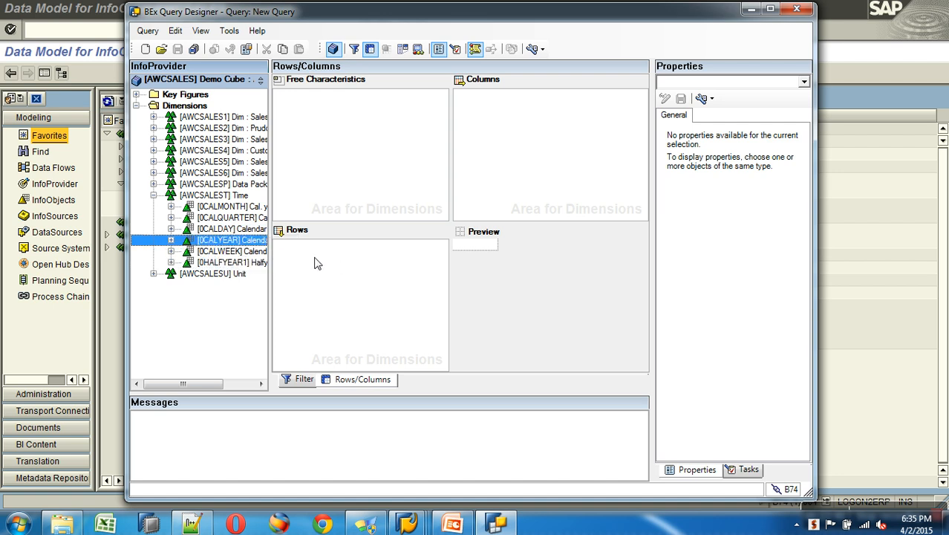
pyautogui.click(171, 241)
pyautogui.click(153, 116)
pyautogui.moveTo(217, 132); pyautogui.dragTo(333, 305)
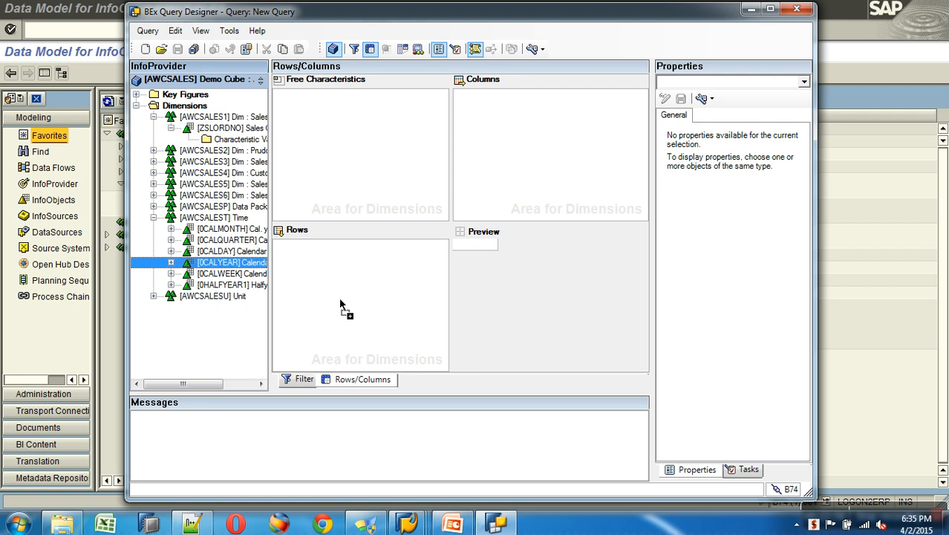
pyautogui.moveTo(341, 303); pyautogui.dragTo(342, 304)
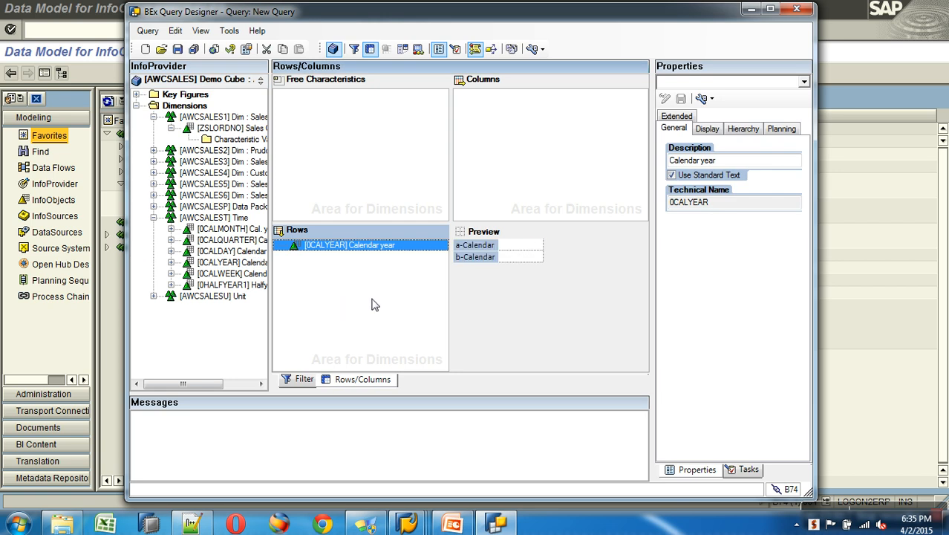
pyautogui.click(471, 248)
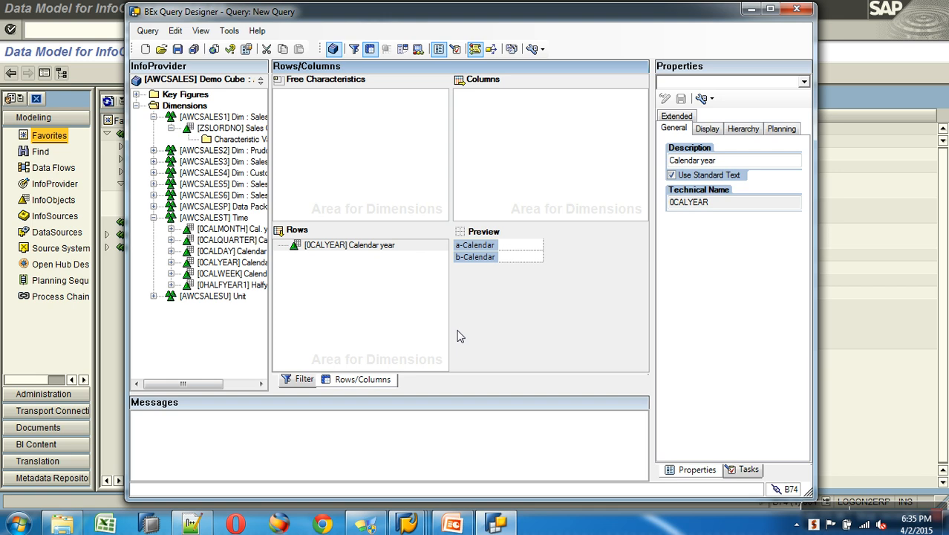
# Move Calendar year from Rows to Columns and back to Rows, twice, comparing the preview layouts
pyautogui.moveTo(375, 252); pyautogui.dragTo(525, 95)
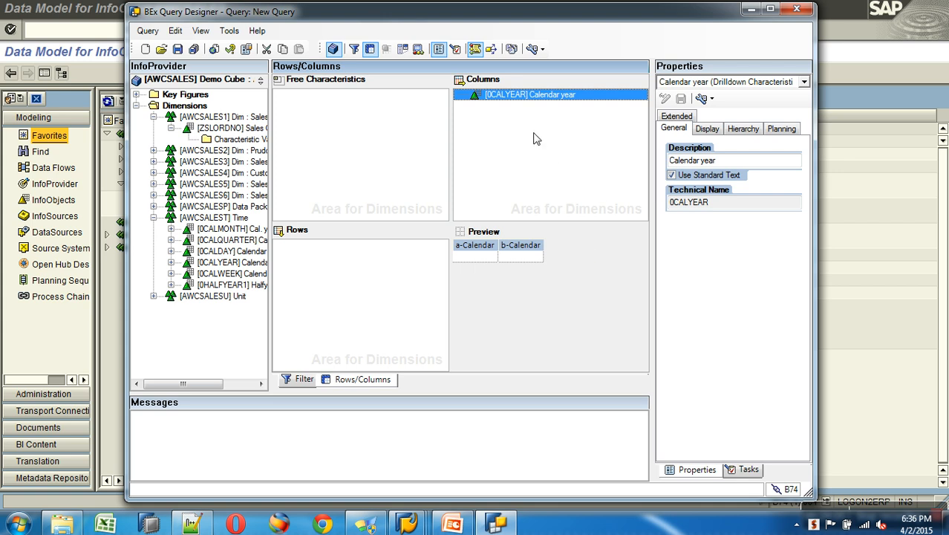
pyautogui.moveTo(532, 100); pyautogui.dragTo(407, 260)
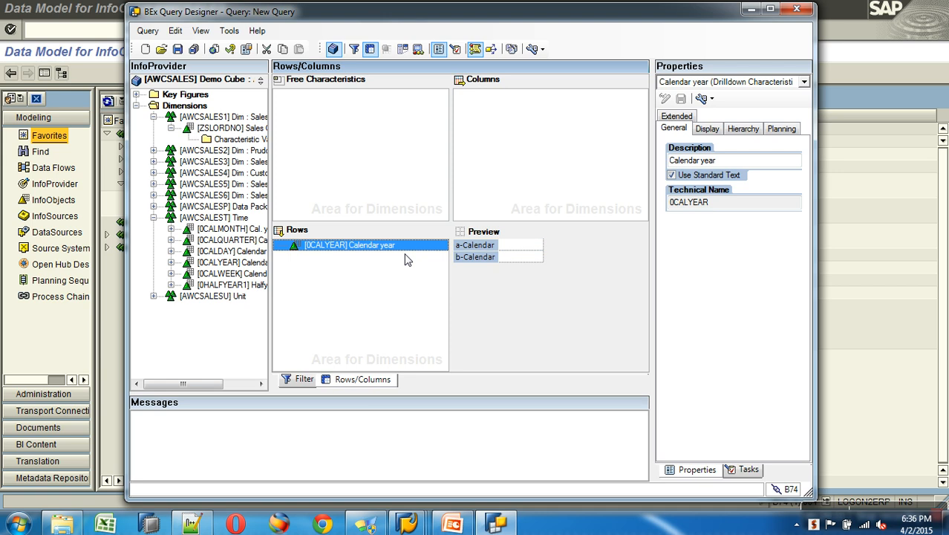
pyautogui.moveTo(379, 251); pyautogui.dragTo(542, 121)
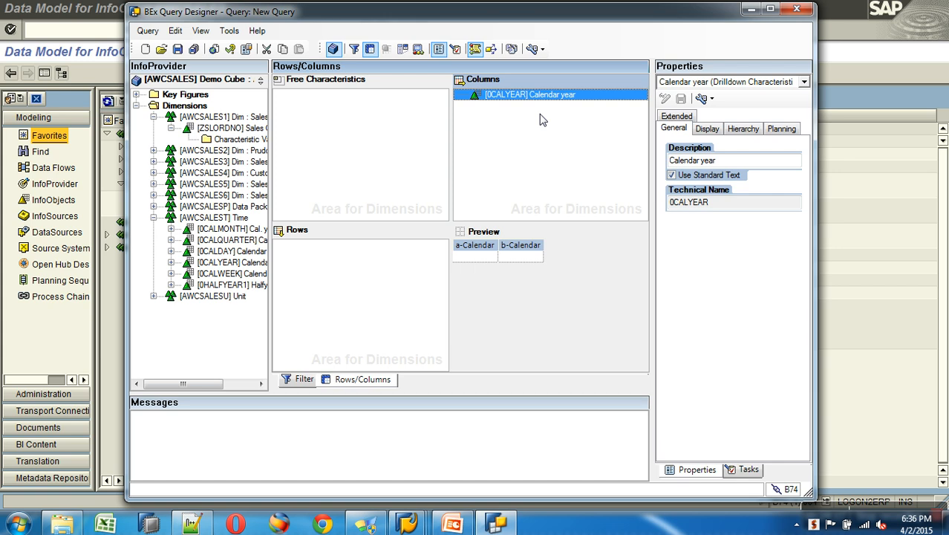
pyautogui.moveTo(529, 95); pyautogui.dragTo(381, 260)
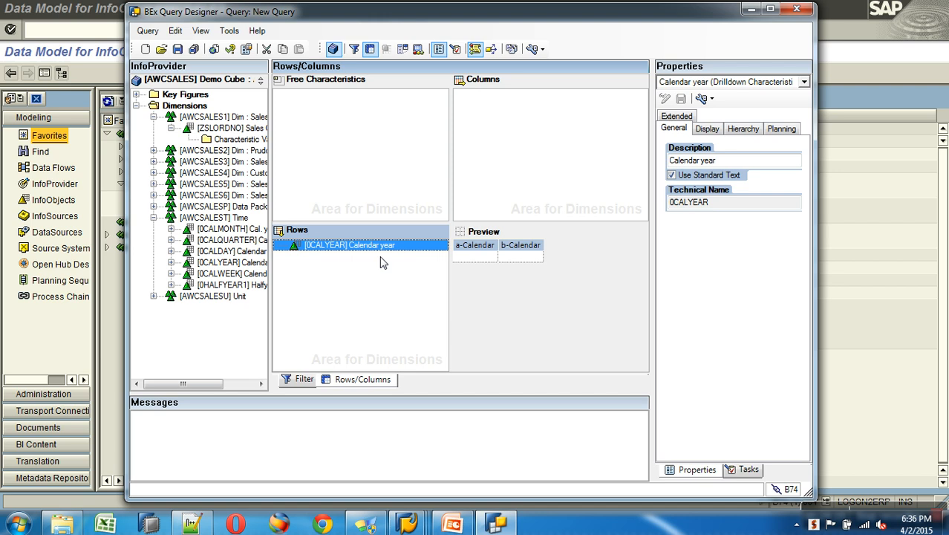
# Expand the Key Figures folder and look through its key figures and the dimensions beneath it
pyautogui.click(137, 95)
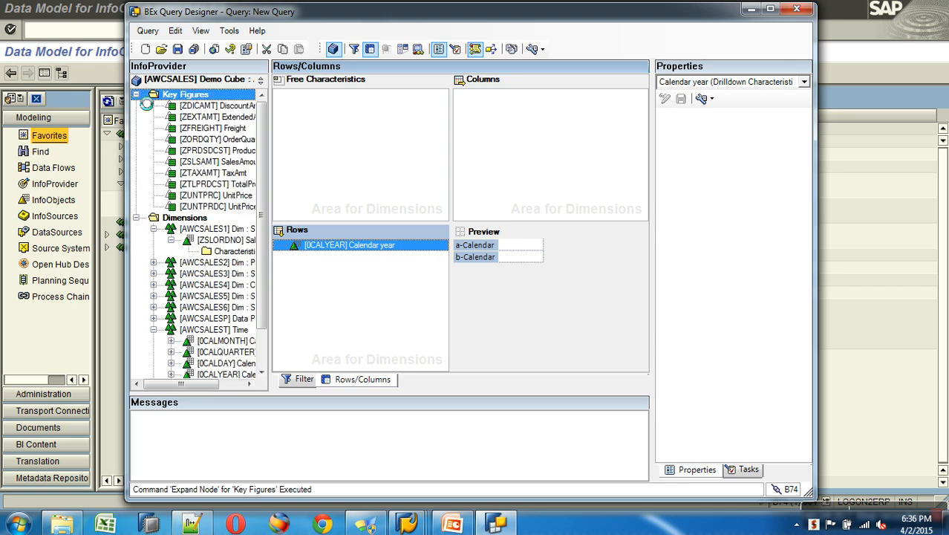
pyautogui.click(223, 168)
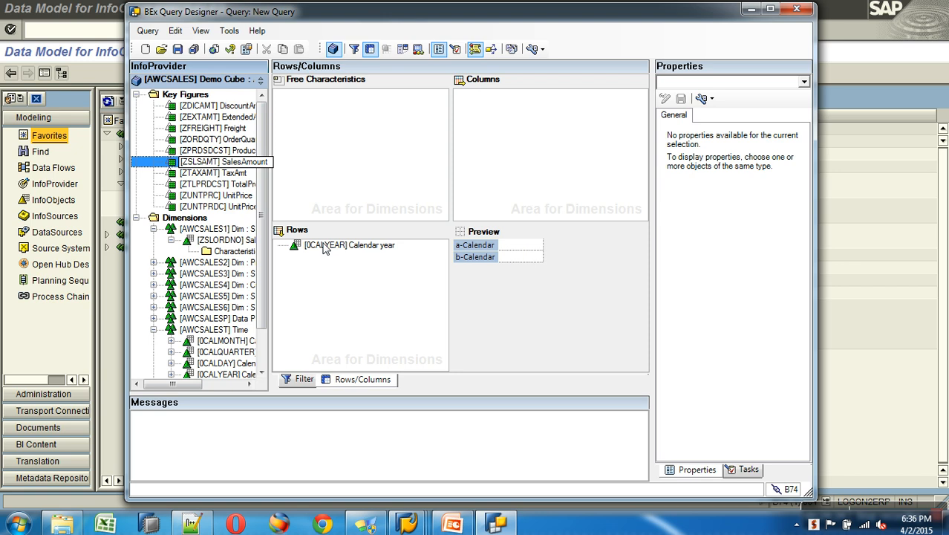
pyautogui.click(182, 139)
pyautogui.click(190, 118)
pyautogui.click(217, 162)
pyautogui.click(208, 197)
pyautogui.click(209, 206)
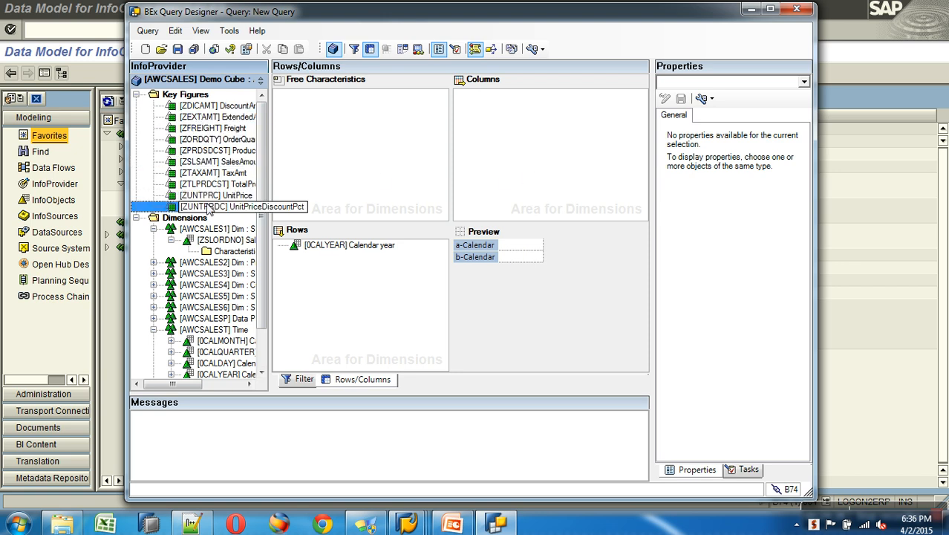
pyautogui.click(204, 240)
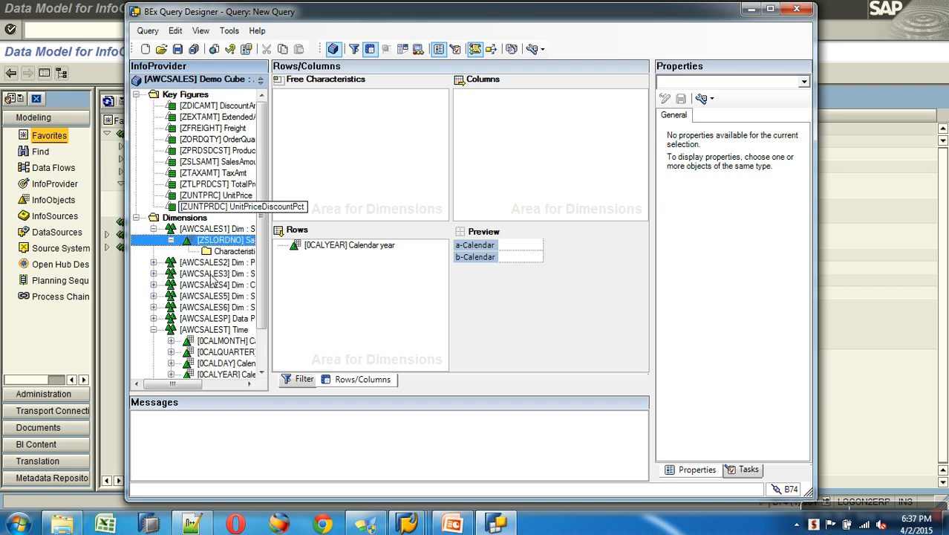
pyautogui.click(205, 319)
# Copy the SalesAmount key figure (ZSLSAMT) from the InfoProvider into the Columns area
pyautogui.click(217, 162)
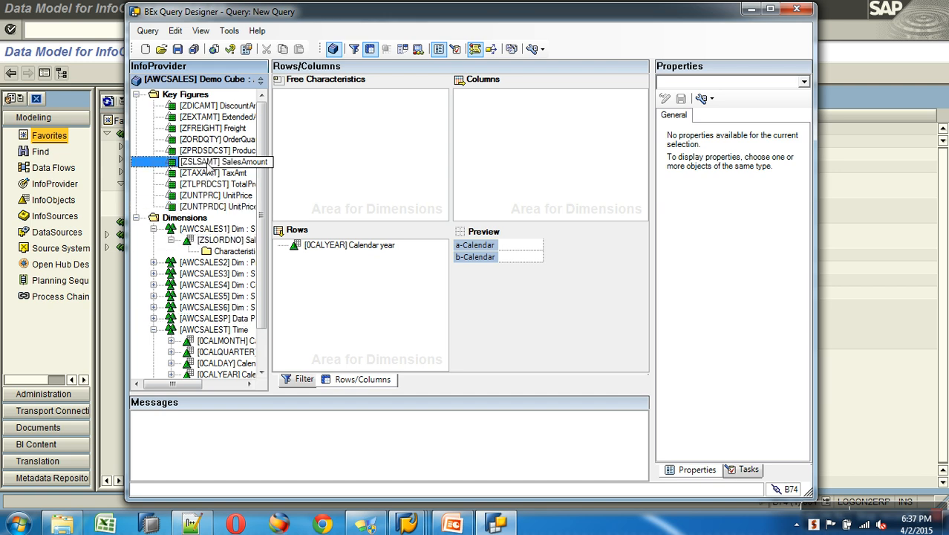
pyautogui.rightClick(224, 165)
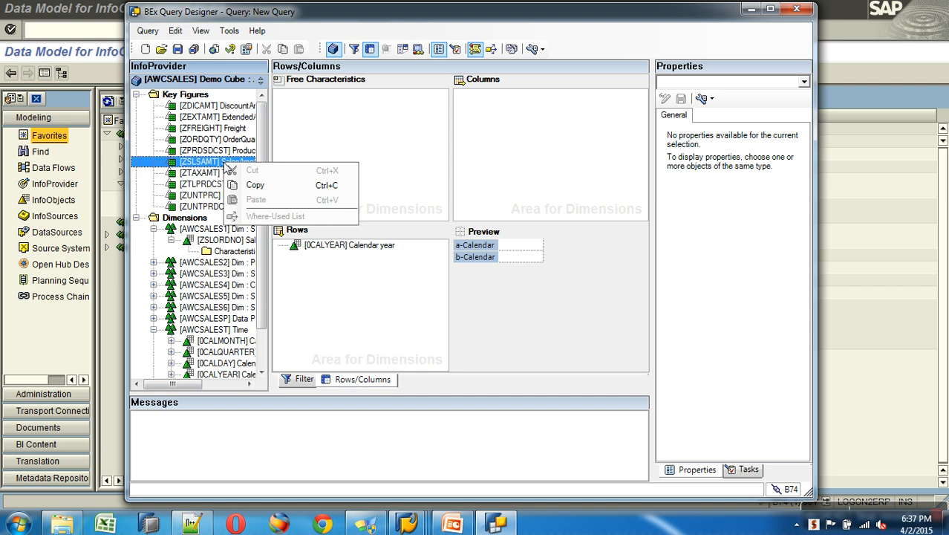
pyautogui.click(251, 186)
pyautogui.rightClick(491, 112)
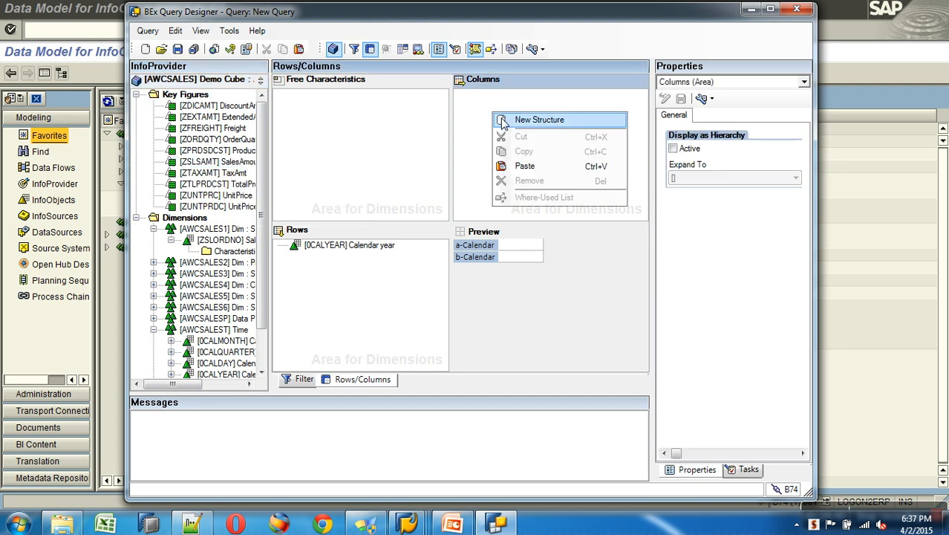
pyautogui.click(538, 168)
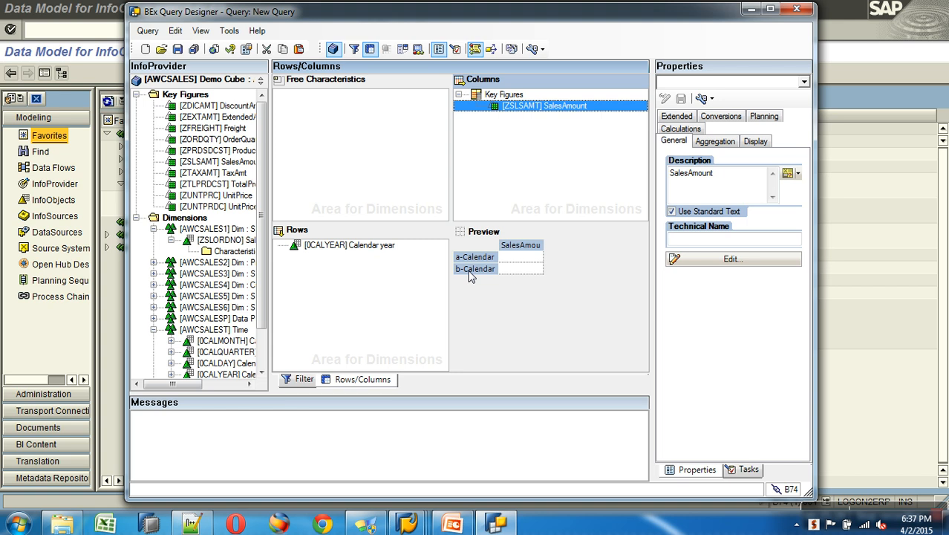
# Remove Calendar year from the Rows area and look through the InfoProvider's dimensions and time characteristics
pyautogui.moveTo(349, 245); pyautogui.dragTo(192, 274)
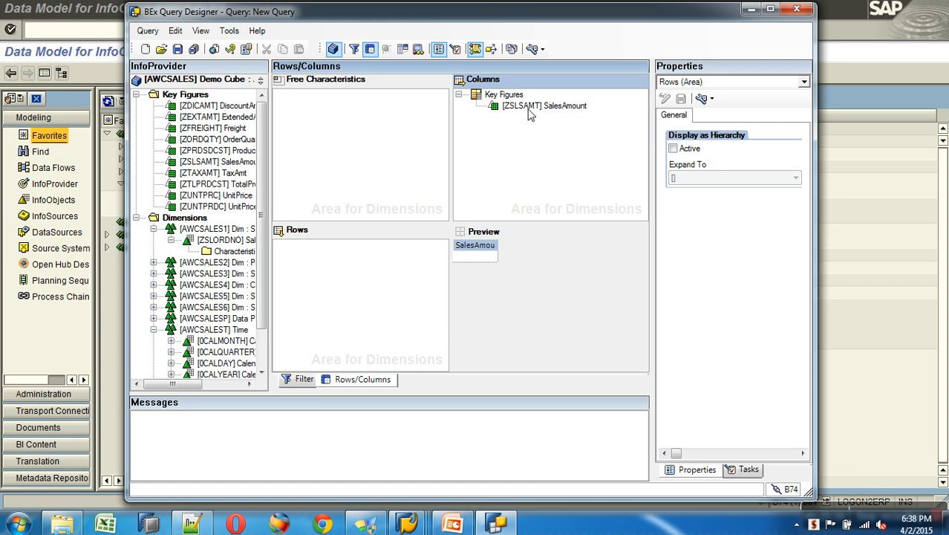
pyautogui.click(265, 355)
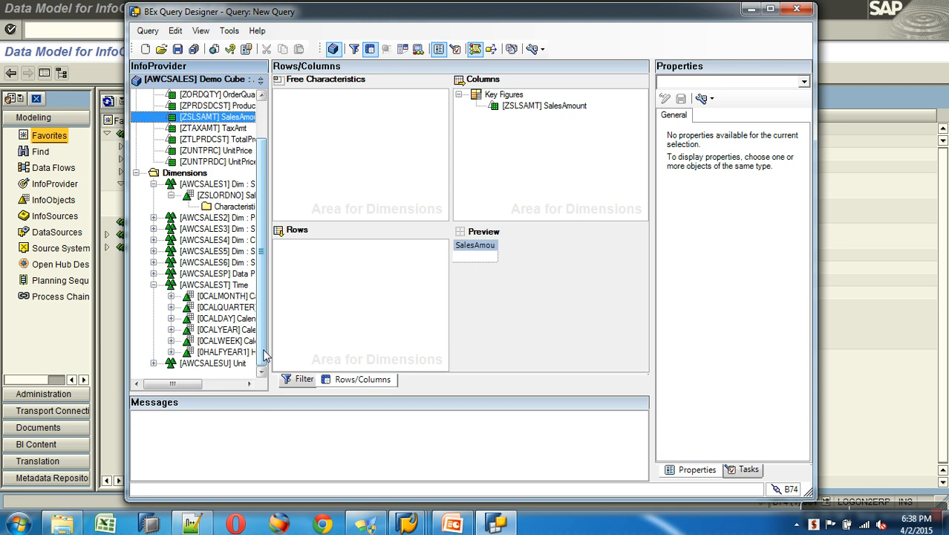
pyautogui.click(231, 331)
pyautogui.click(207, 307)
pyautogui.click(211, 274)
pyautogui.click(215, 260)
pyautogui.click(219, 198)
pyautogui.moveTo(221, 200)
pyautogui.mouseDown()
pyautogui.moveTo(301, 274)
pyautogui.moveTo(216, 212)
pyautogui.mouseUp()
# Copy Calendar year from the Time dimension and paste it back into the Rows area
pyautogui.click(226, 332)
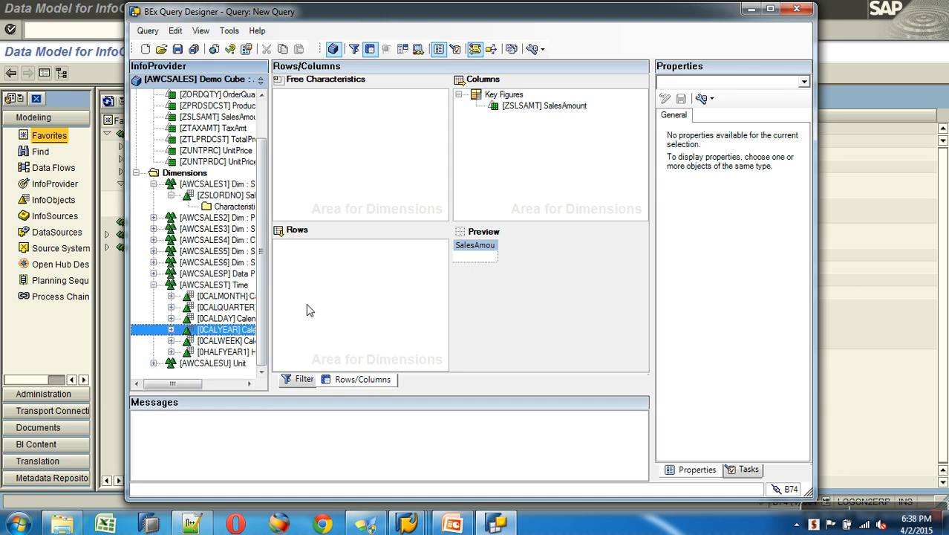
pyautogui.rightClick(231, 334)
pyautogui.click(259, 352)
pyautogui.click(309, 276)
pyautogui.rightClick(307, 273)
pyautogui.click(353, 326)
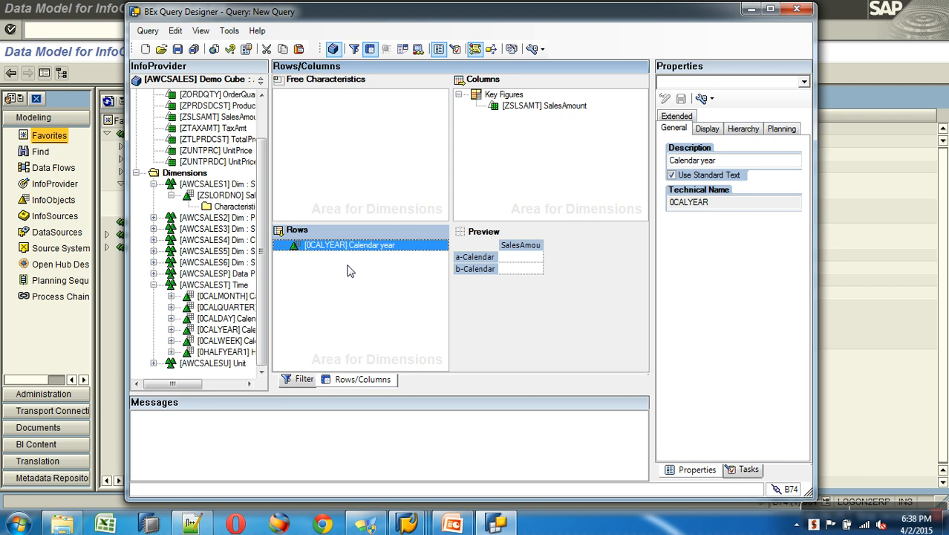
# Compare the properties of Calendar year and SalesAmount, and view the aggregation settings of SalesAmount
pyautogui.click(531, 108)
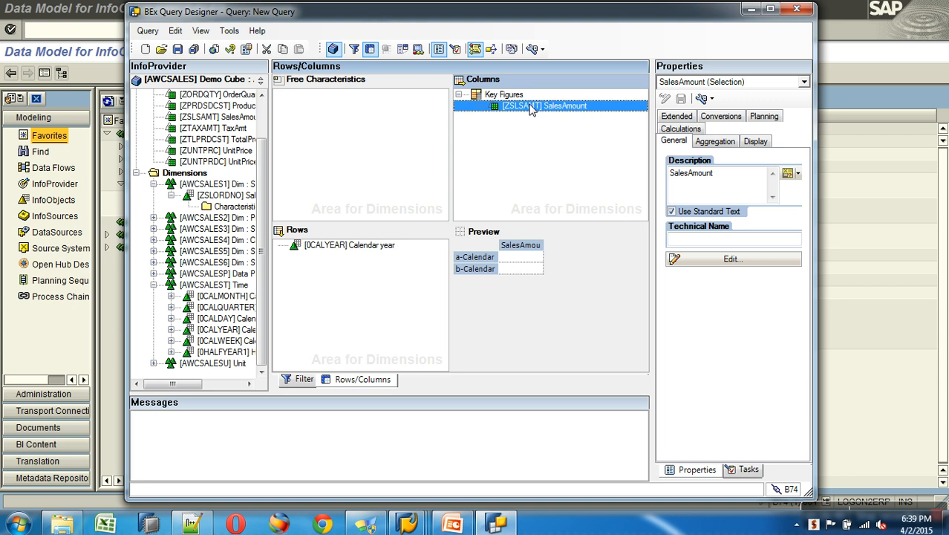
pyautogui.click(362, 250)
pyautogui.click(524, 108)
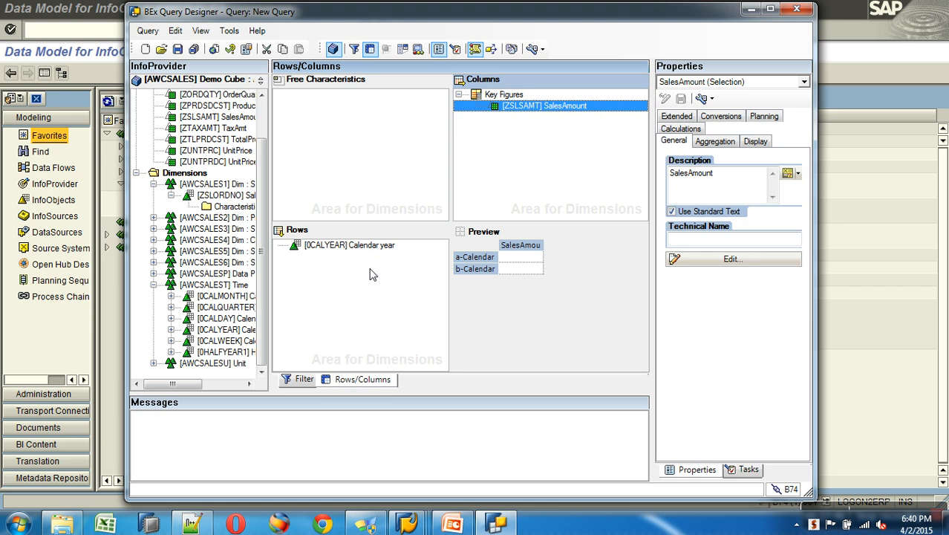
pyautogui.click(351, 247)
pyautogui.click(544, 106)
pyautogui.click(716, 143)
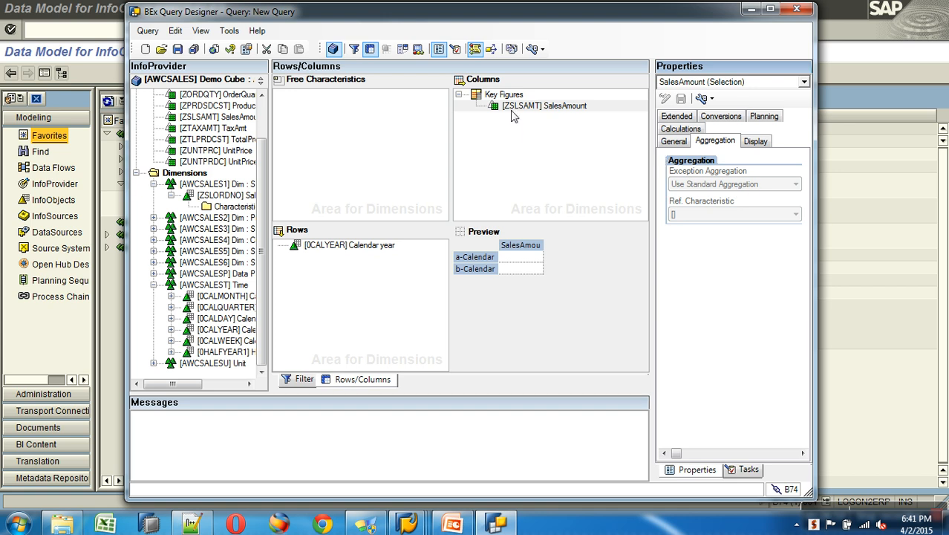
# Switch to the Data Warehousing Workbench, search the InfoObjects for zslsamt and open the SalesAmount key figure's details
pyautogui.click(855, 227)
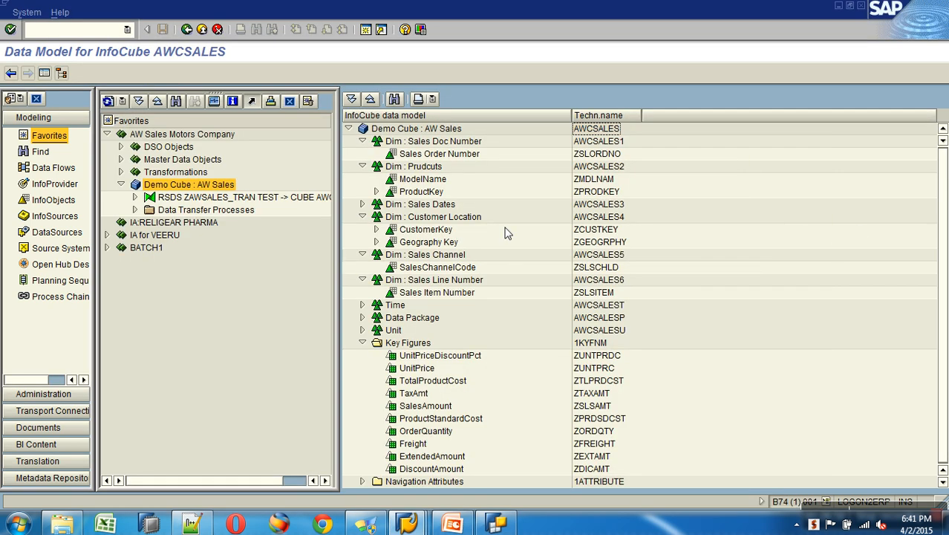
pyautogui.click(50, 203)
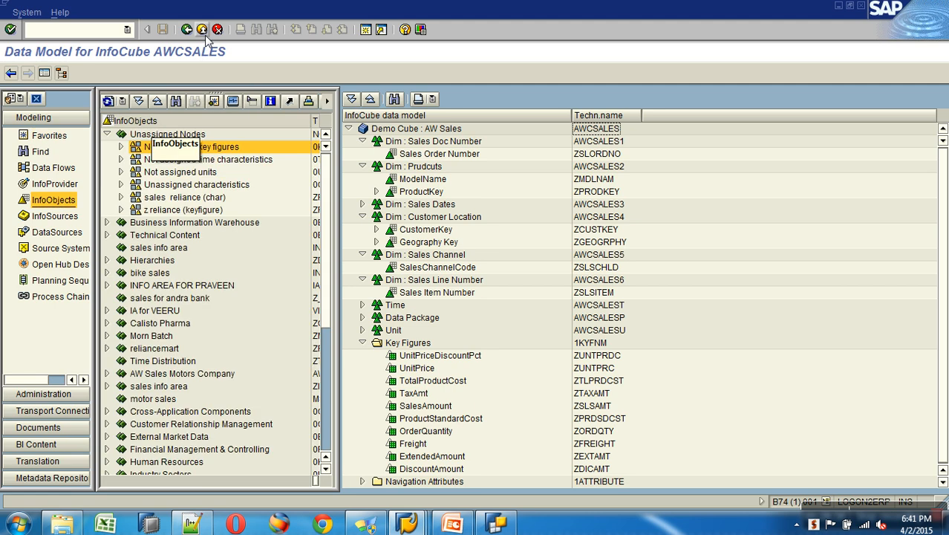
pyautogui.click(176, 102)
pyautogui.write('z')
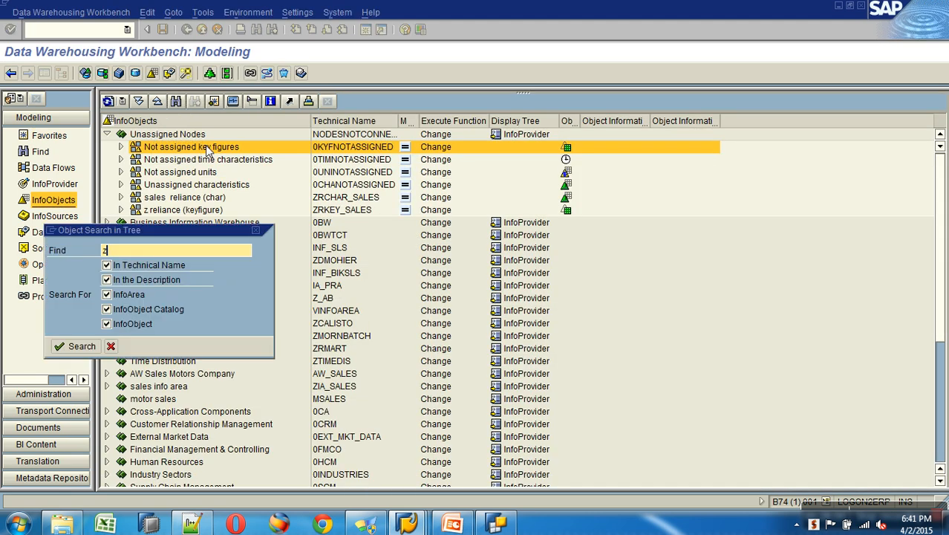
pyautogui.write('slsamt')
pyautogui.press('Return')
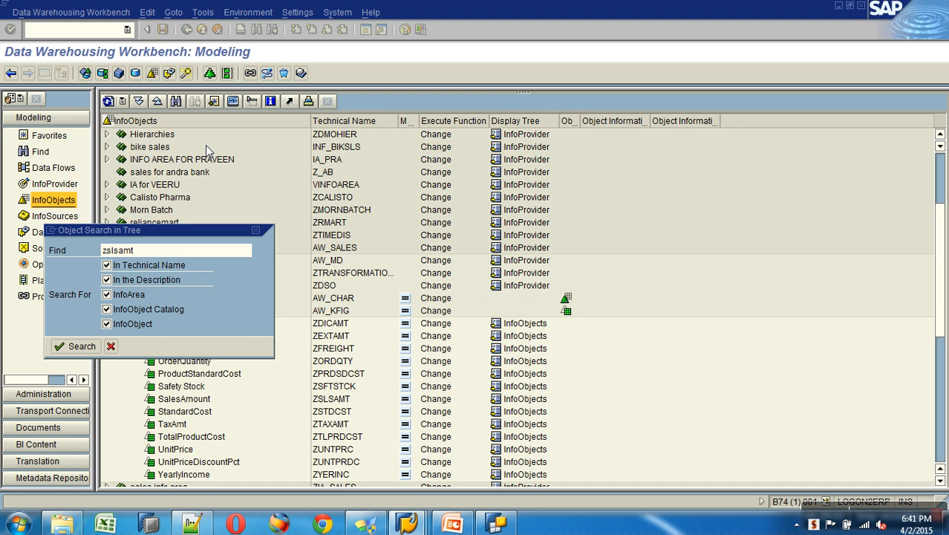
pyautogui.doubleClick(186, 400)
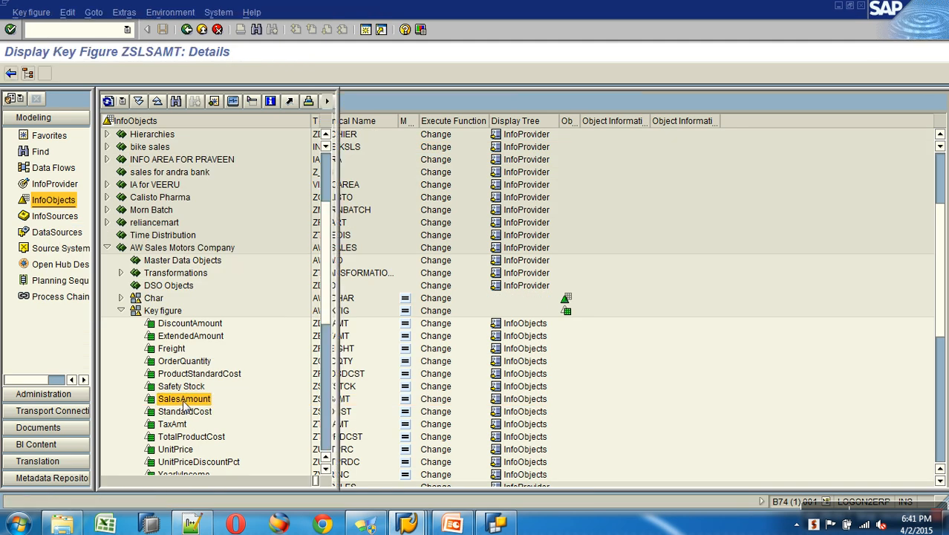
pyautogui.click(443, 189)
# Return to the BEx Query Designer, start saving the query, look at the Roles location and choose Favorites as the save location
pyautogui.click(376, 248)
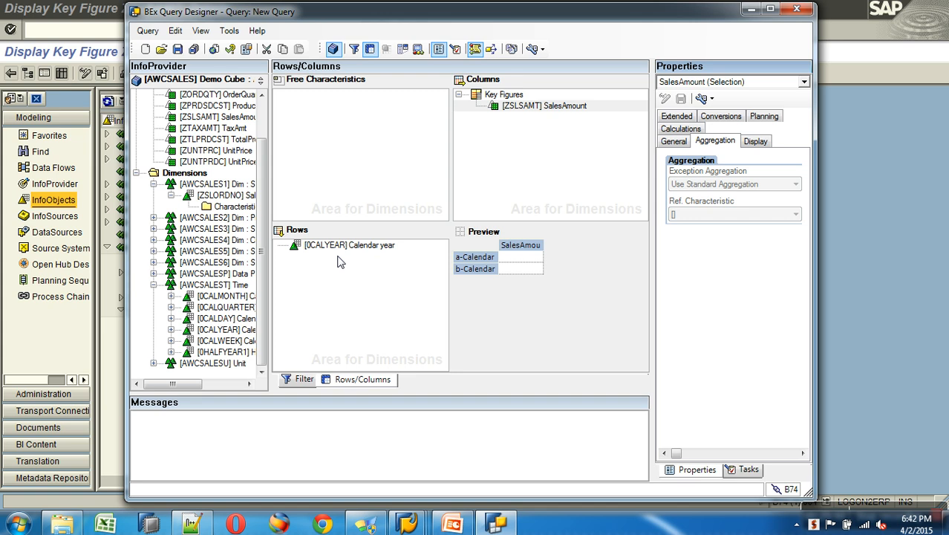
pyautogui.click(179, 50)
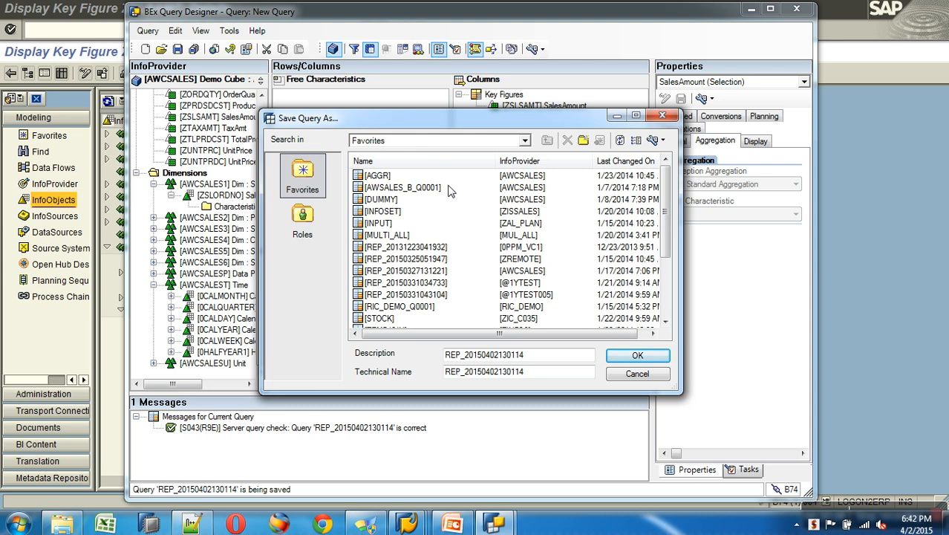
pyautogui.click(301, 226)
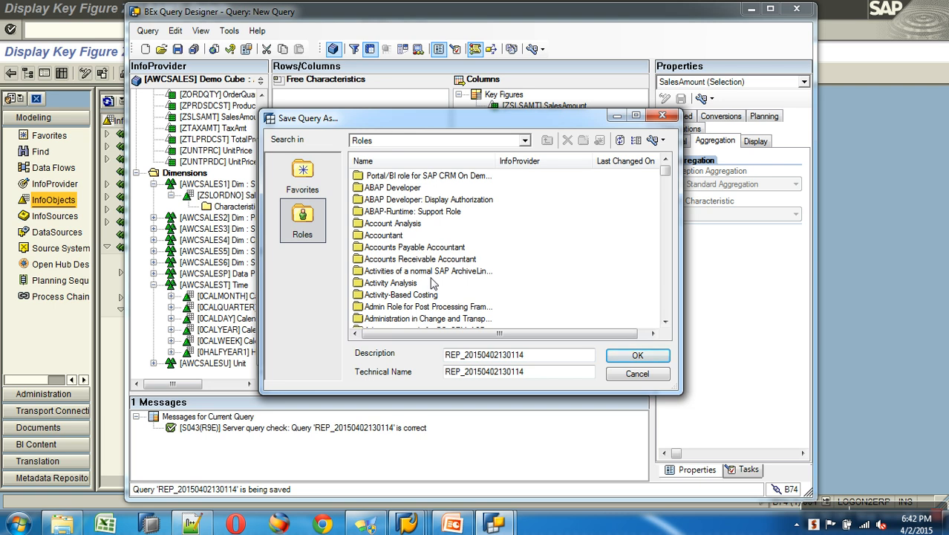
pyautogui.click(309, 183)
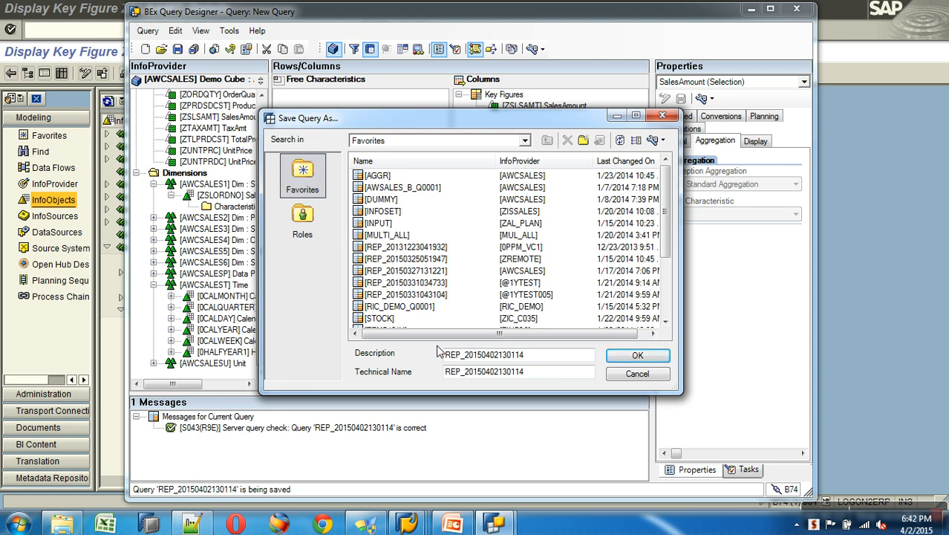
# Enter the description Yearly Sales and the technical name AWSALES_B_Q0001, and try to save the query
pyautogui.moveTo(559, 363); pyautogui.dragTo(401, 359)
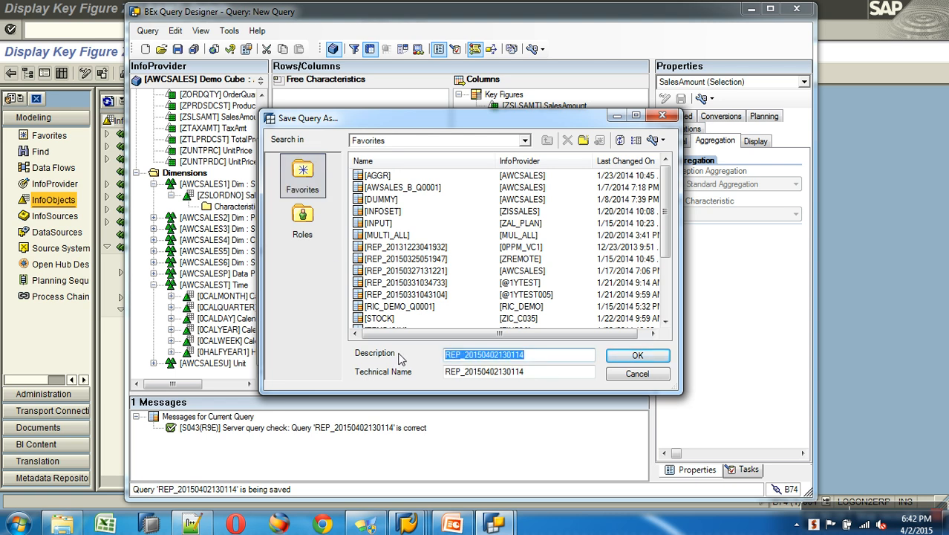
pyautogui.write('Yearl')
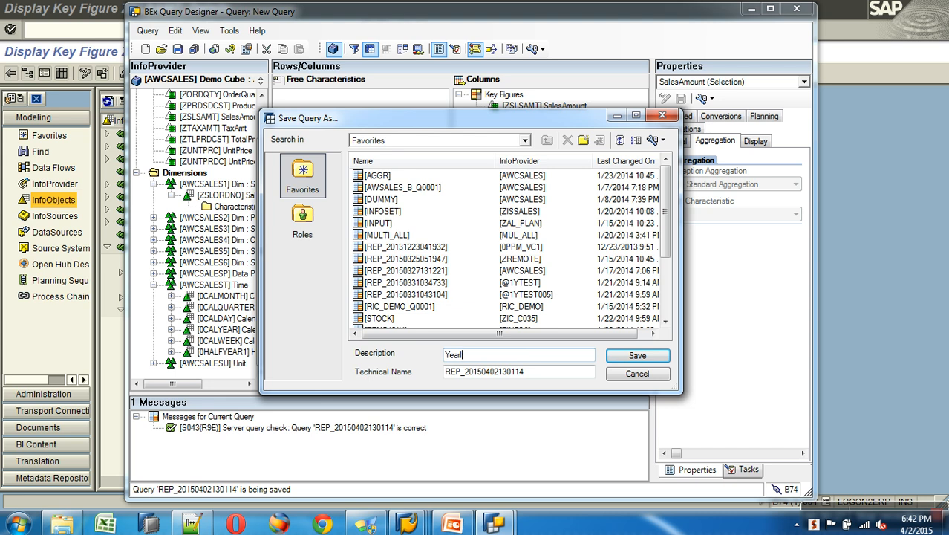
pyautogui.write('y Sales')
pyautogui.moveTo(528, 373); pyautogui.dragTo(375, 377)
pyautogui.write('AWSALES')
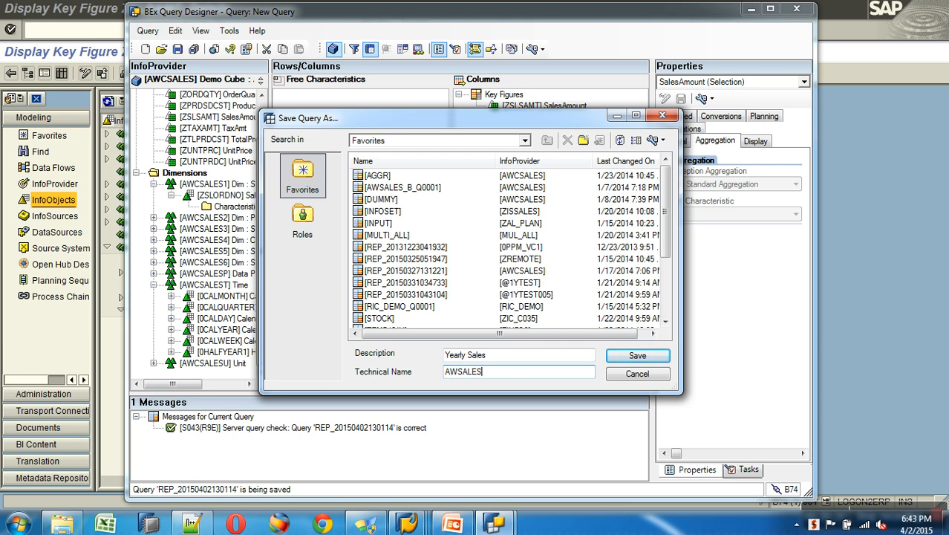
pyautogui.write('_B_Q0001')
pyautogui.doubleClick(521, 372)
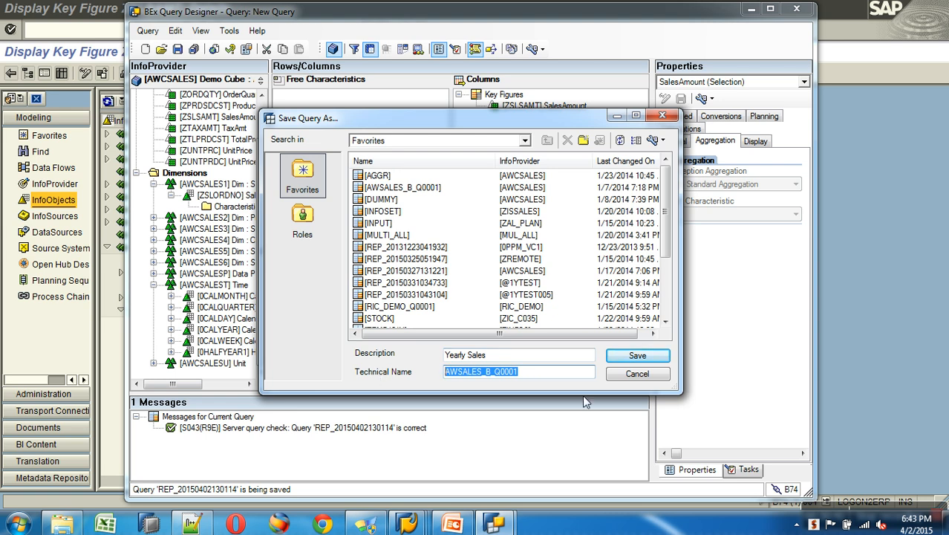
pyautogui.click(639, 357)
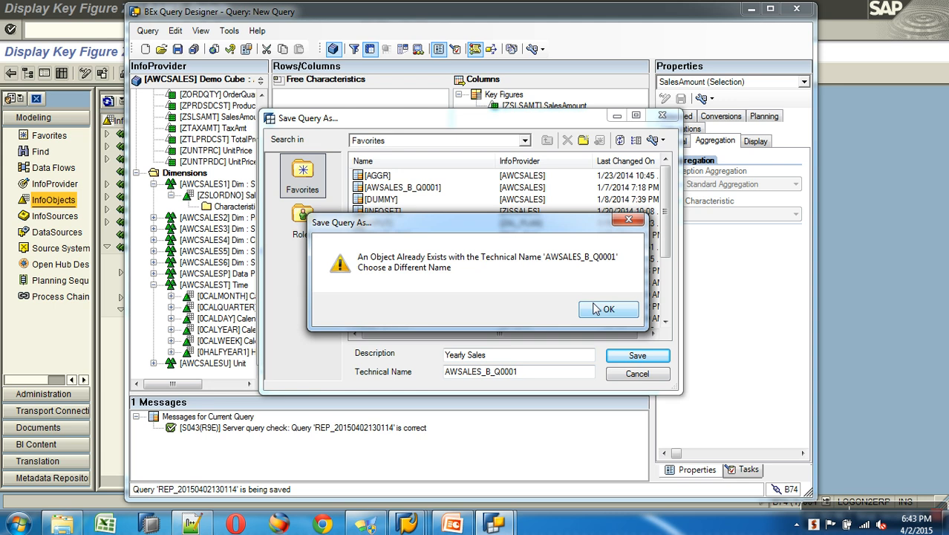
pyautogui.click(605, 309)
# Change the technical name to AWSALES_B_Q0005 and save the query in Favorites
pyautogui.click(545, 378)
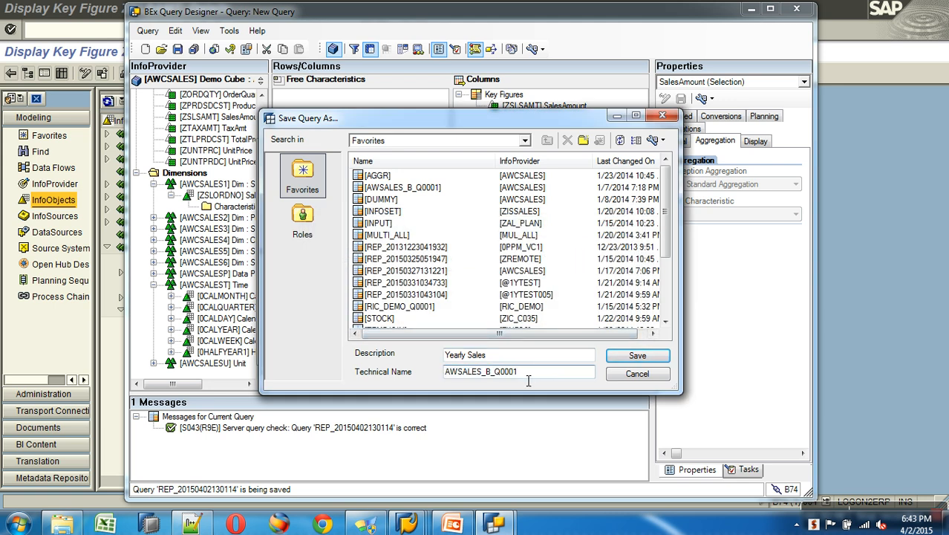
pyautogui.press('BackSpace')
pyautogui.write('5')
pyautogui.doubleClick(504, 373)
pyautogui.click(635, 356)
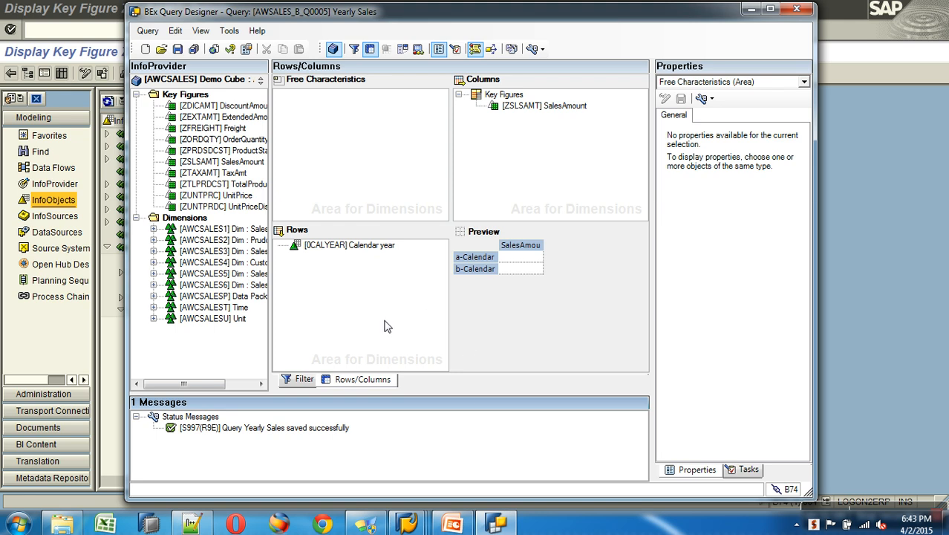
# Execute the saved query on the web, display the general properties of Yearly Sales (Query) and select its technical name
pyautogui.click(214, 49)
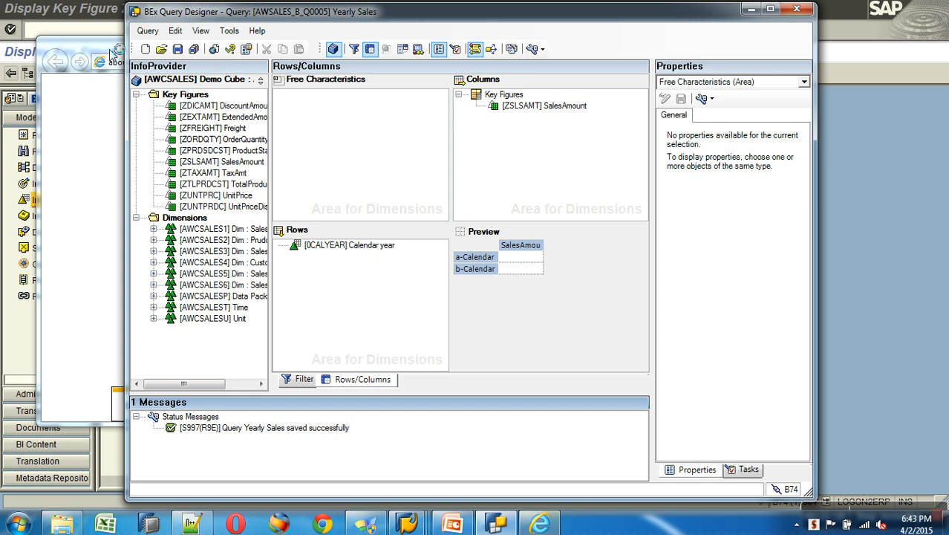
pyautogui.click(804, 81)
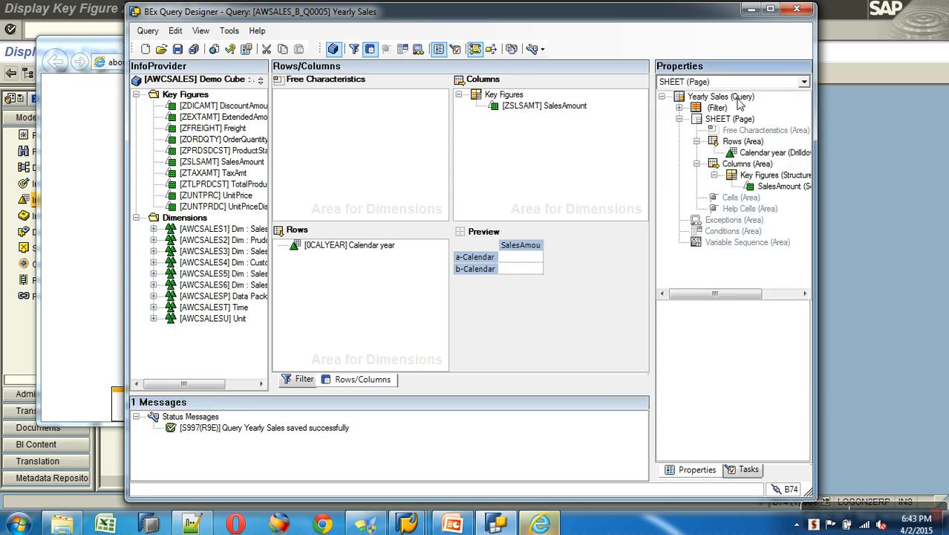
pyautogui.click(735, 98)
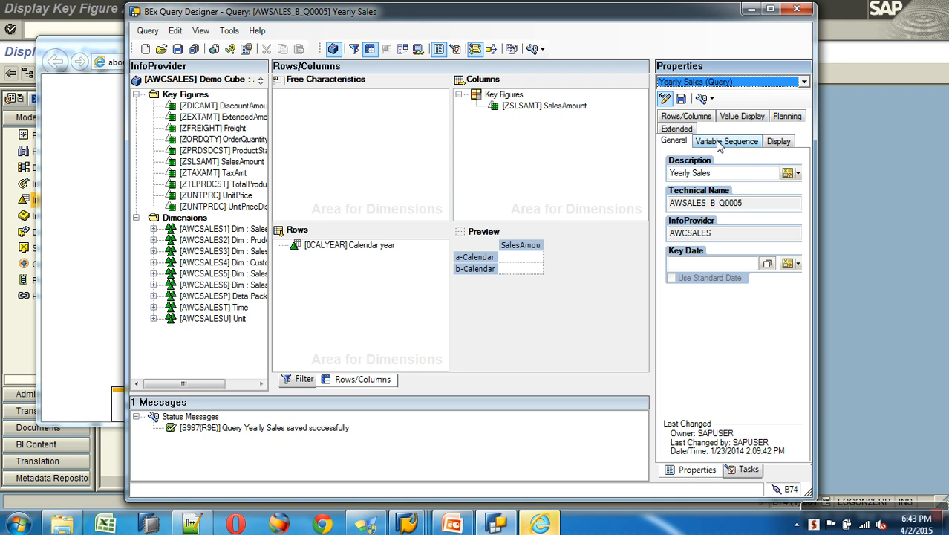
pyautogui.doubleClick(760, 205)
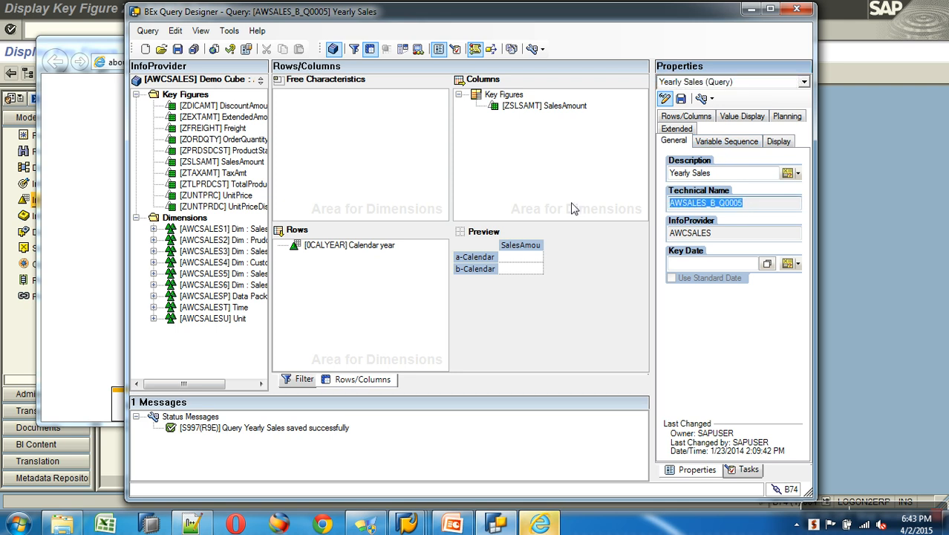
# Switch to the opened Internet Explorer window and try to load the suggested ravana.lanka.com:50000 portal address
pyautogui.click(132, 62)
pyautogui.write('HTtp//')
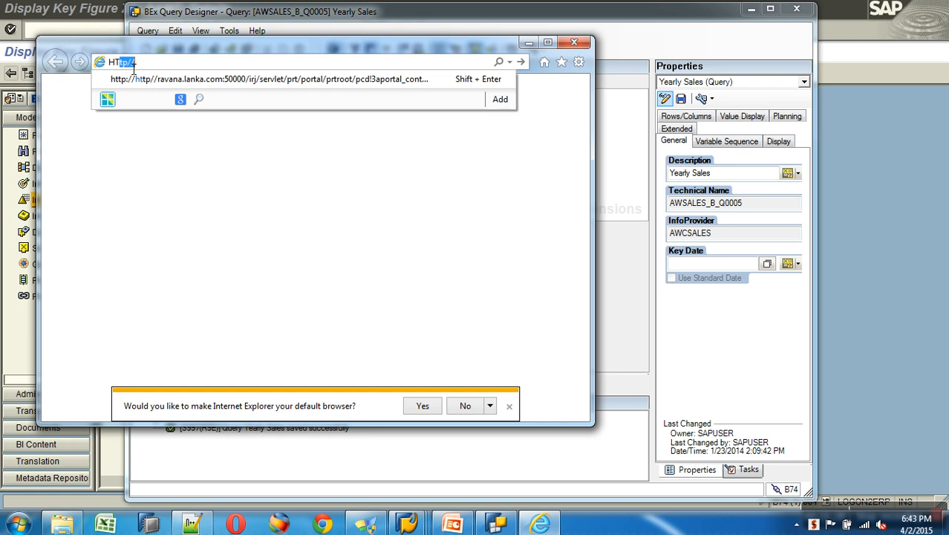
pyautogui.click(186, 78)
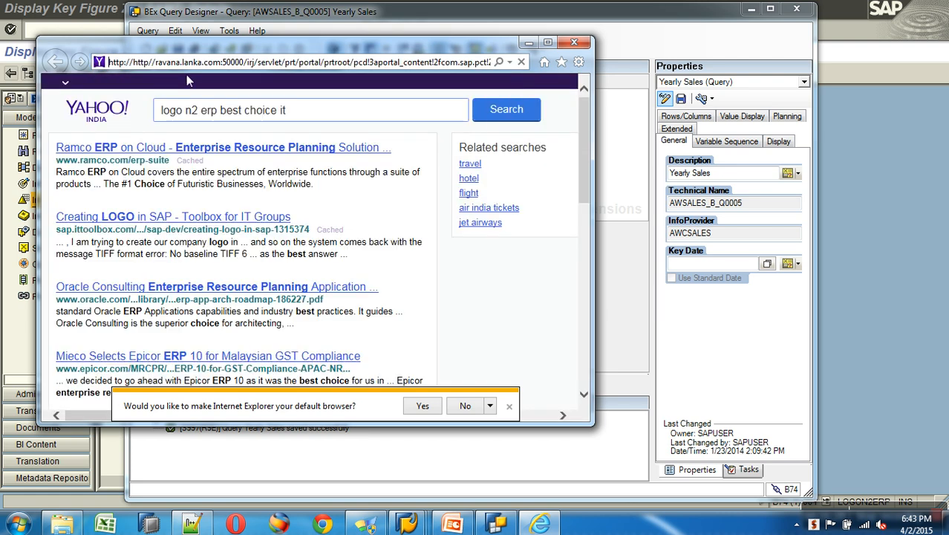